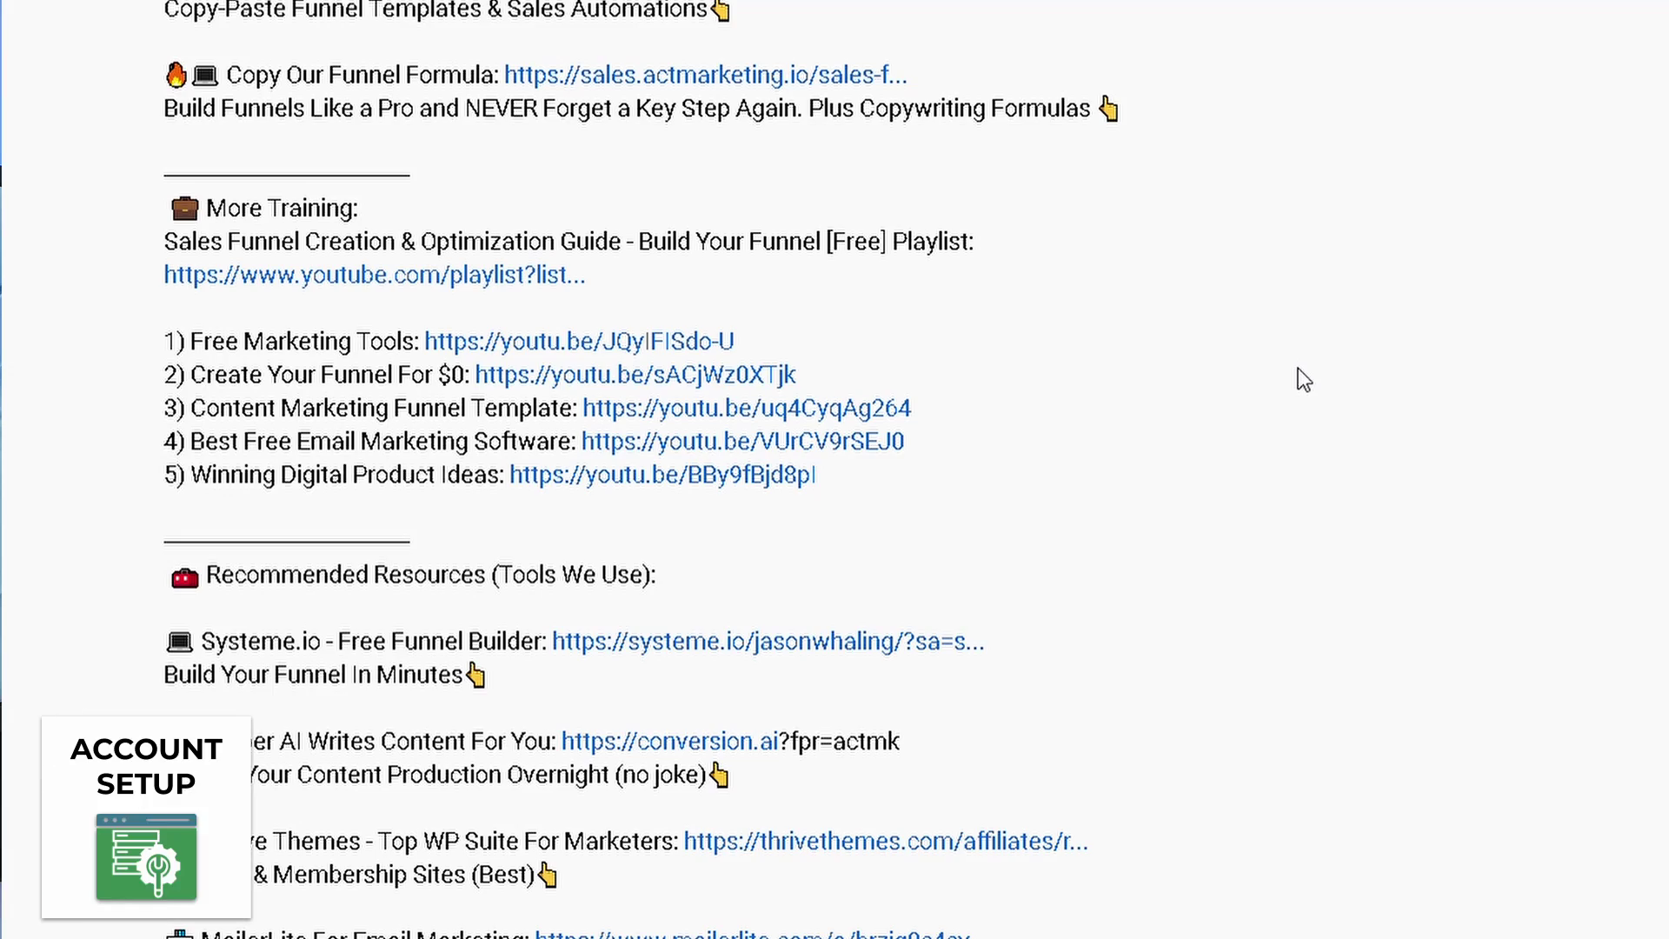
Open the Systeme.io funnel builder and scroll through the 8 existing funnels
{"action": "left_click", "coordinate": [866, 644]}
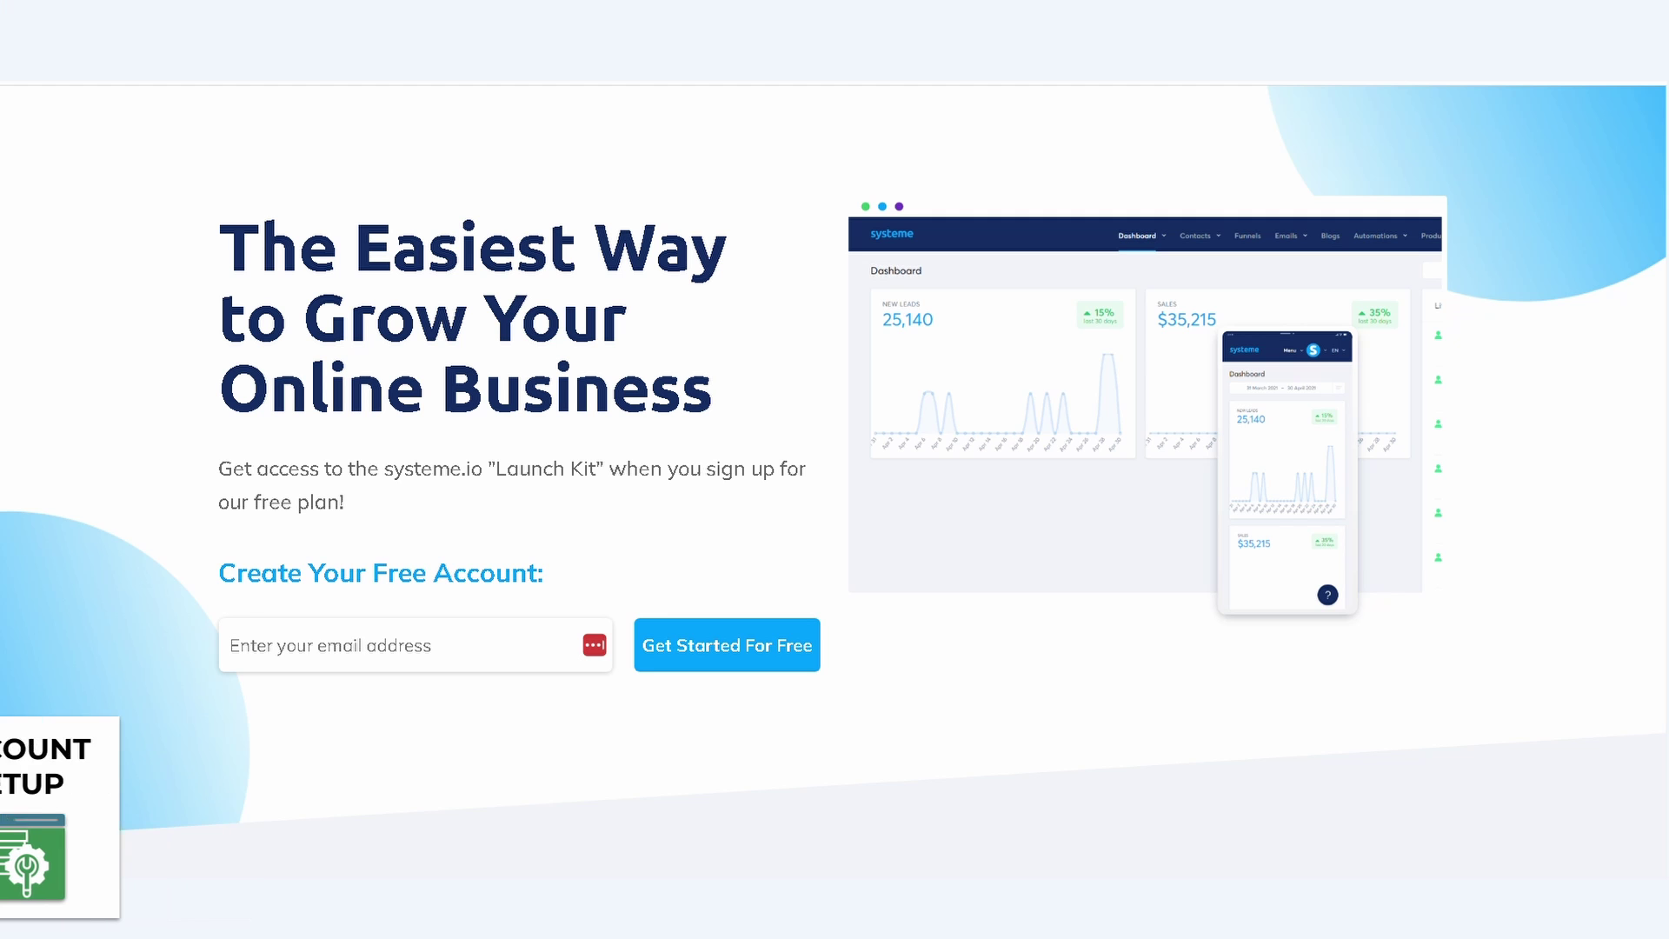
{"action": "scroll", "coordinate": [835, 461], "scroll_direction": "down", "scroll_amount": 2}
{"action": "scroll", "coordinate": [834, 461], "scroll_direction": "down", "scroll_amount": 1}
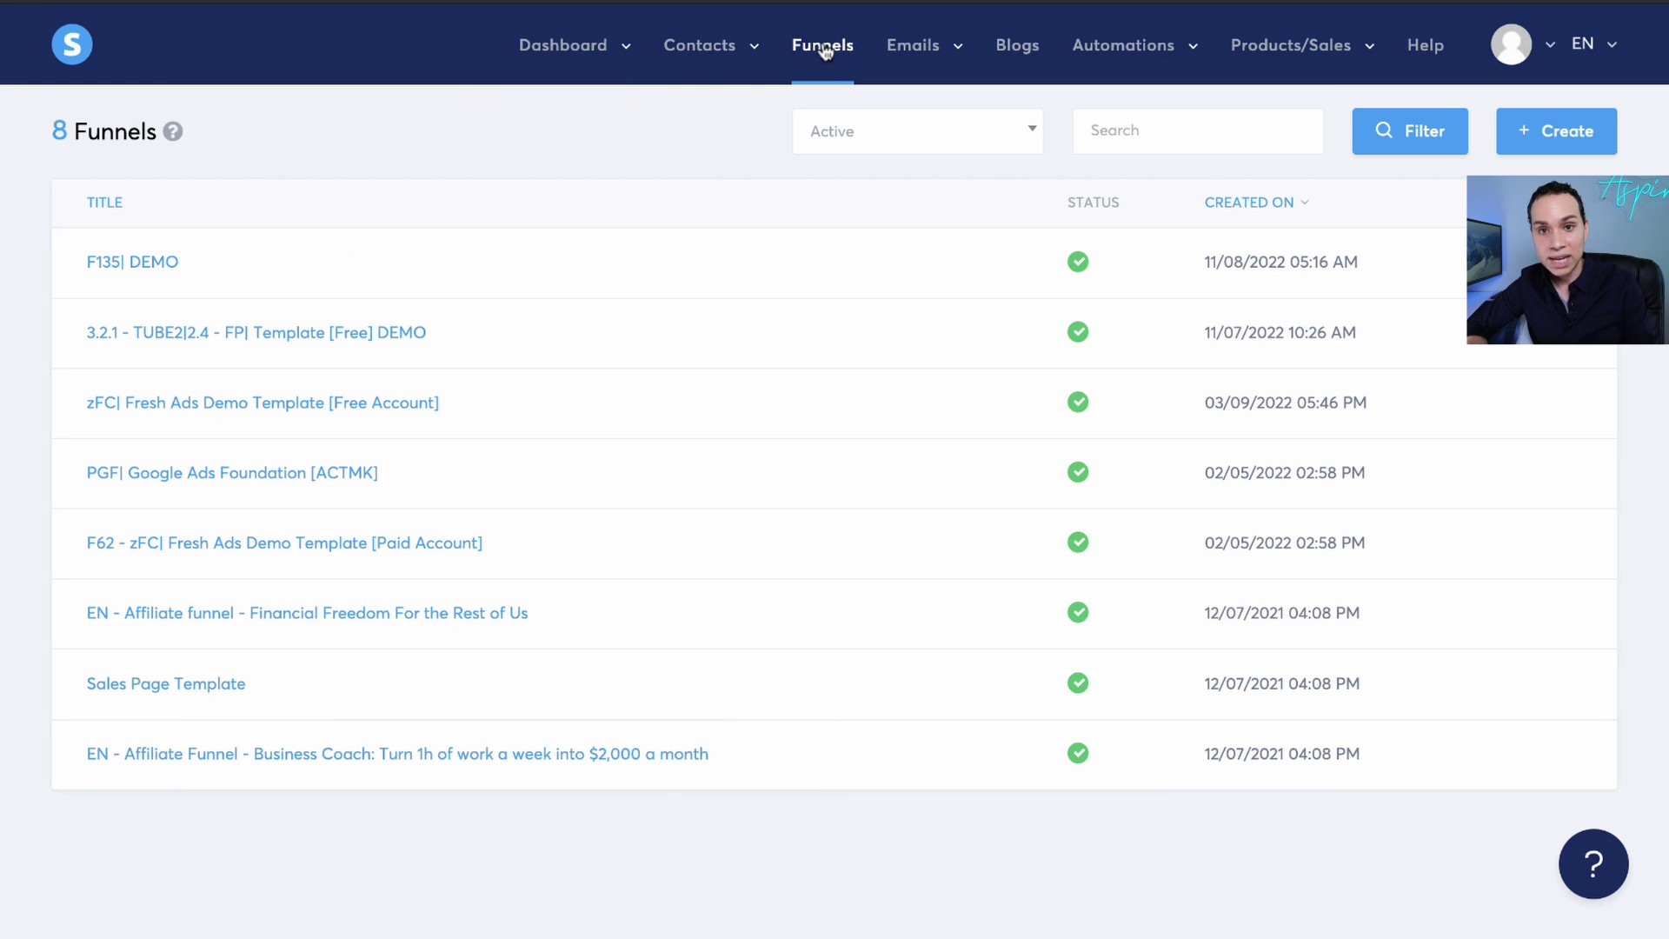
Start a new Build an audience funnel, then close the dialog without creating it
{"action": "left_click", "coordinate": [1570, 138]}
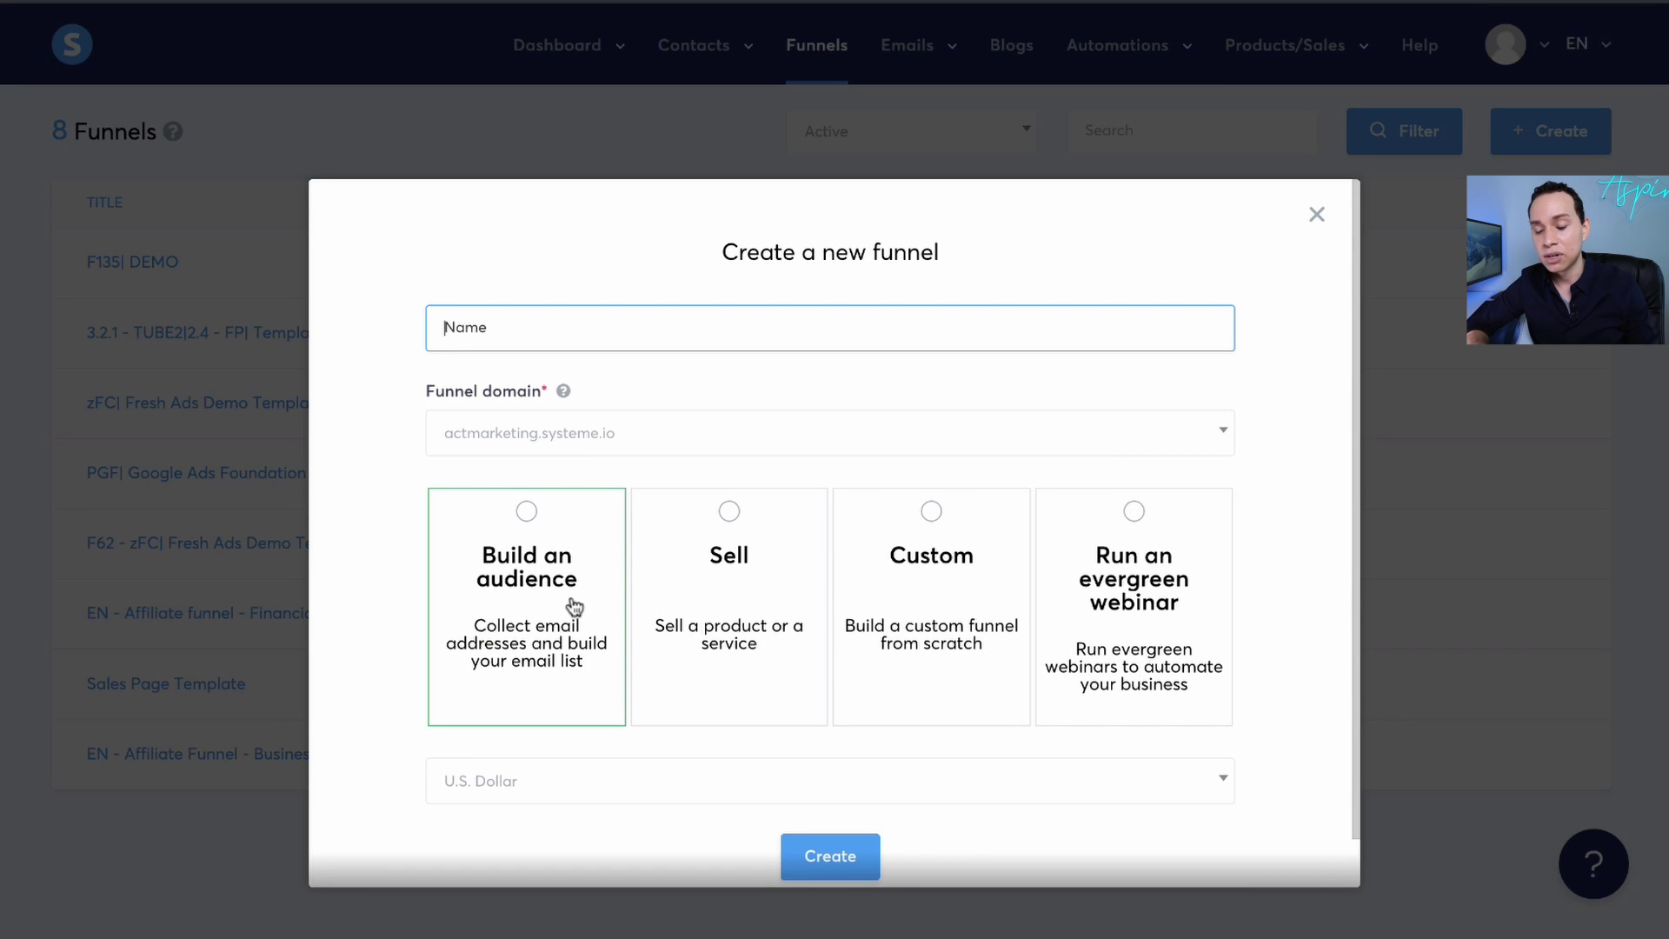
{"action": "left_click", "coordinate": [539, 597]}
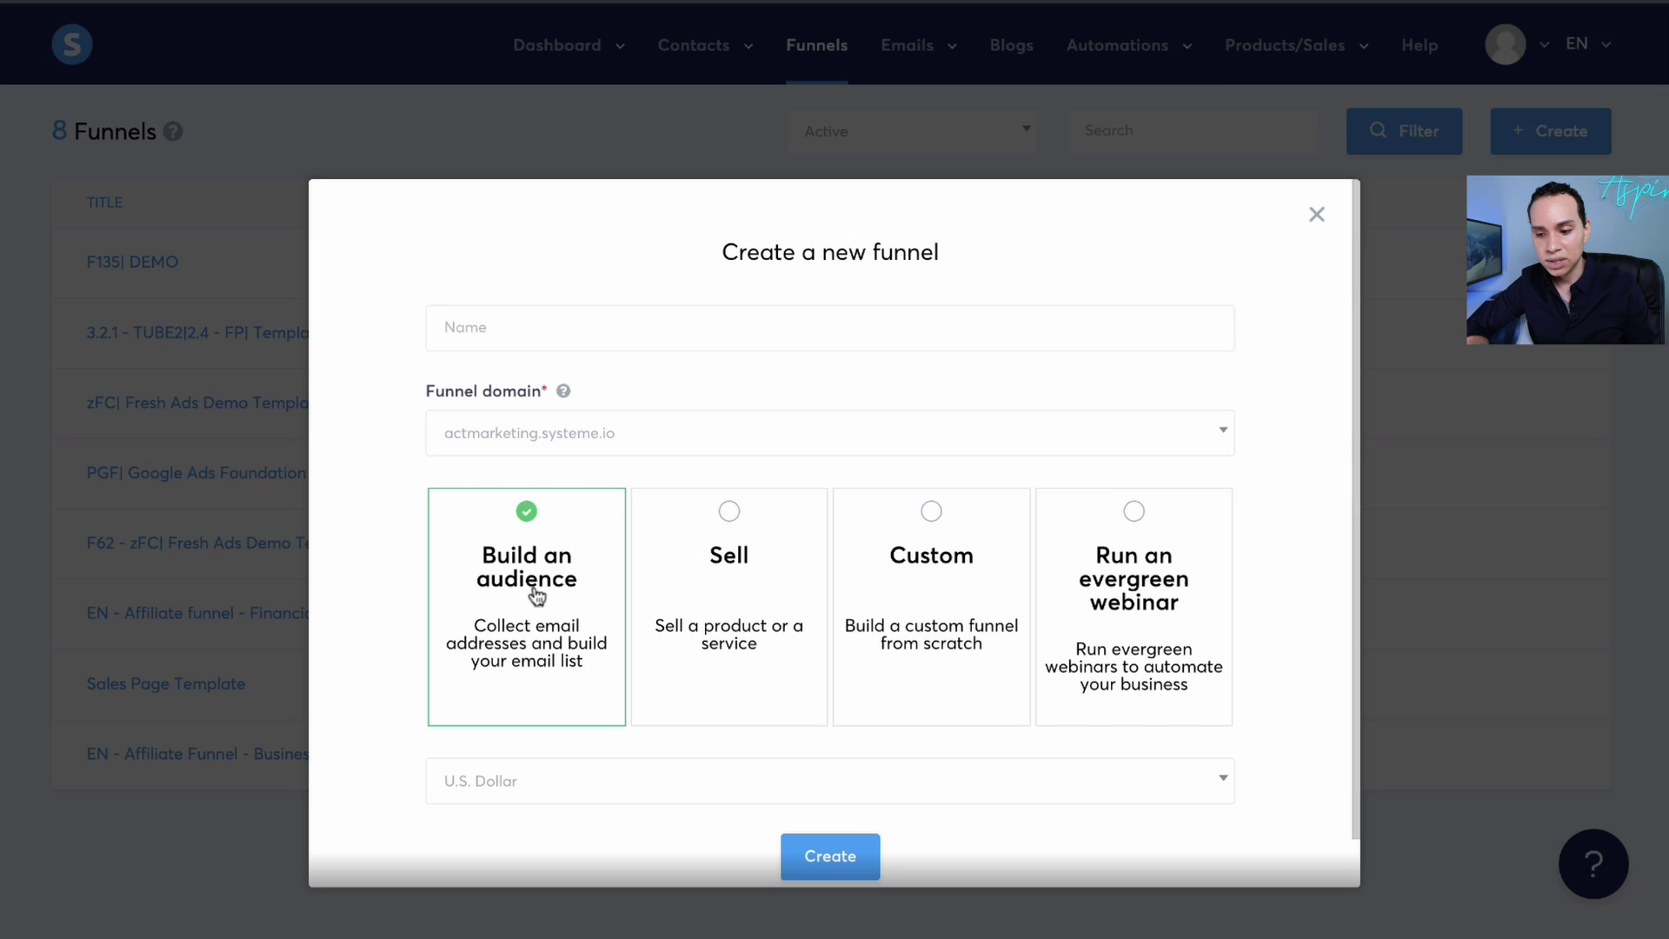
{"action": "left_click", "coordinate": [1317, 218]}
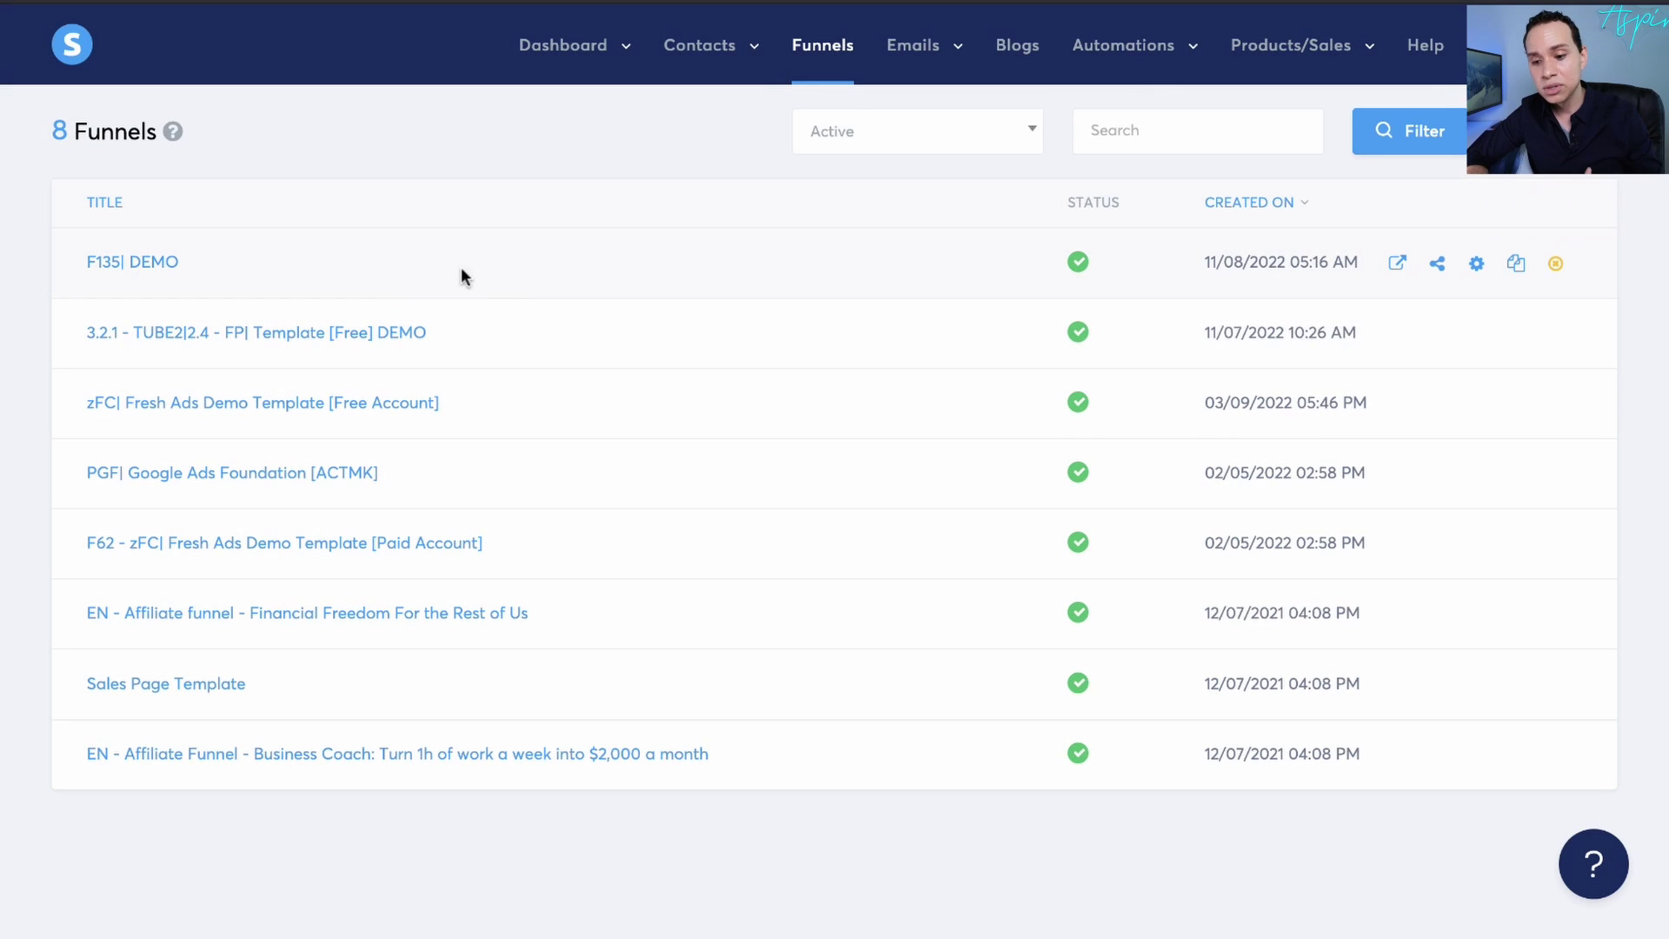
Open the F135| DEMO funnel and edit its 3|3.1 - Landing Page step in the page editor
{"action": "left_click", "coordinate": [139, 263]}
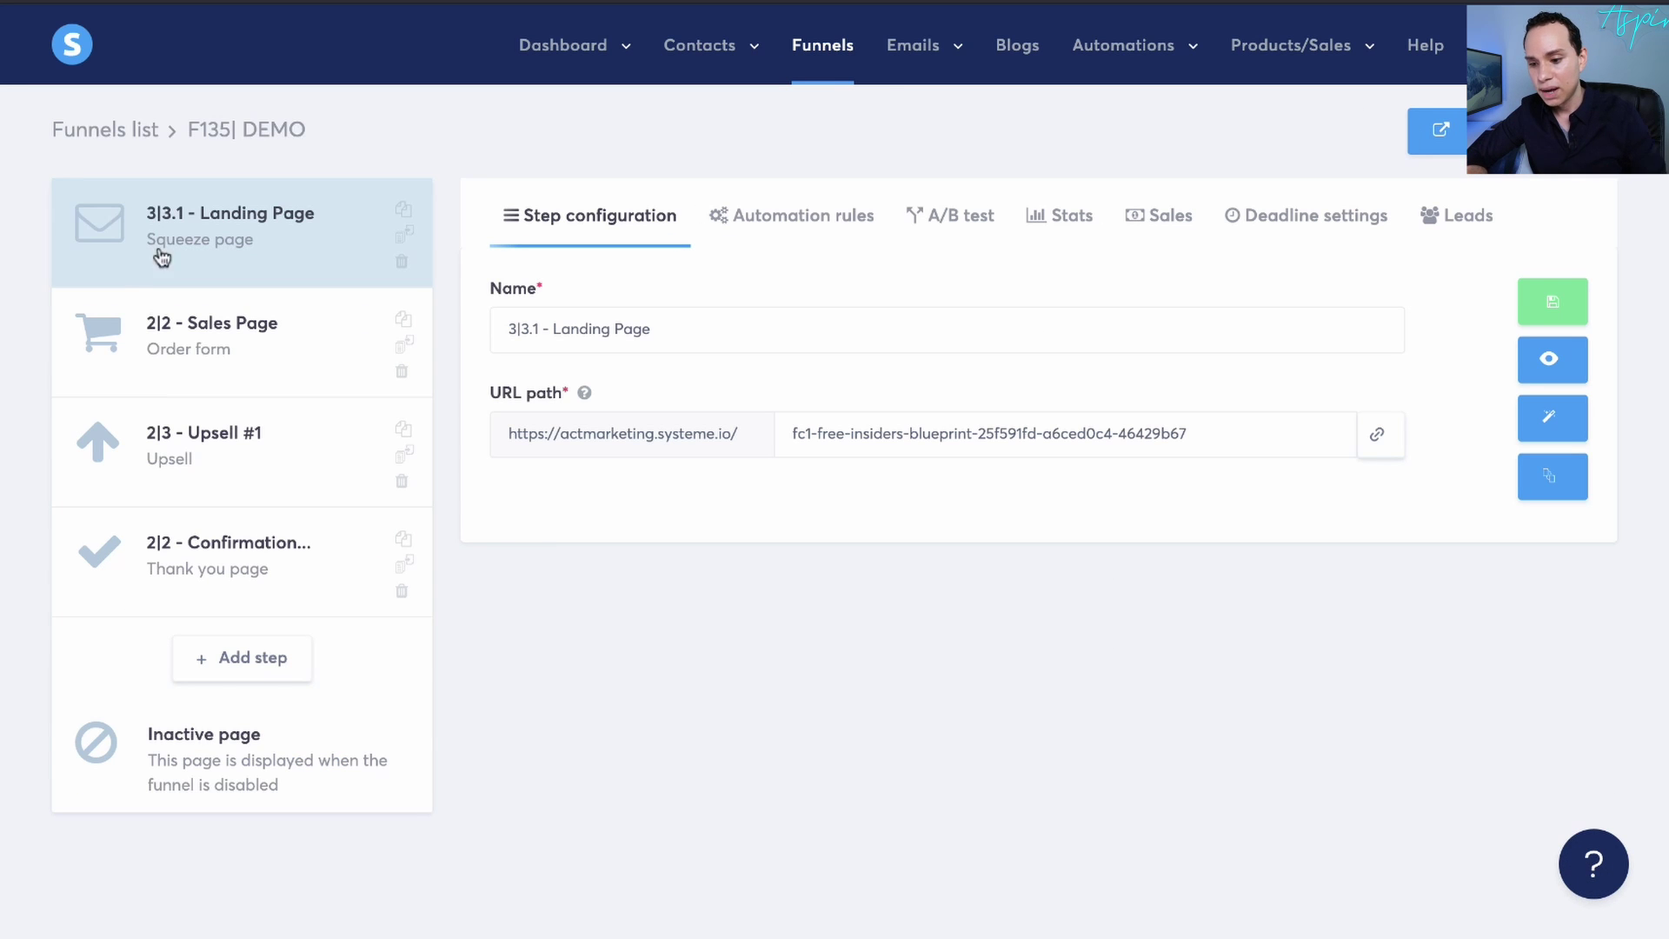
{"action": "left_click", "coordinate": [1566, 403]}
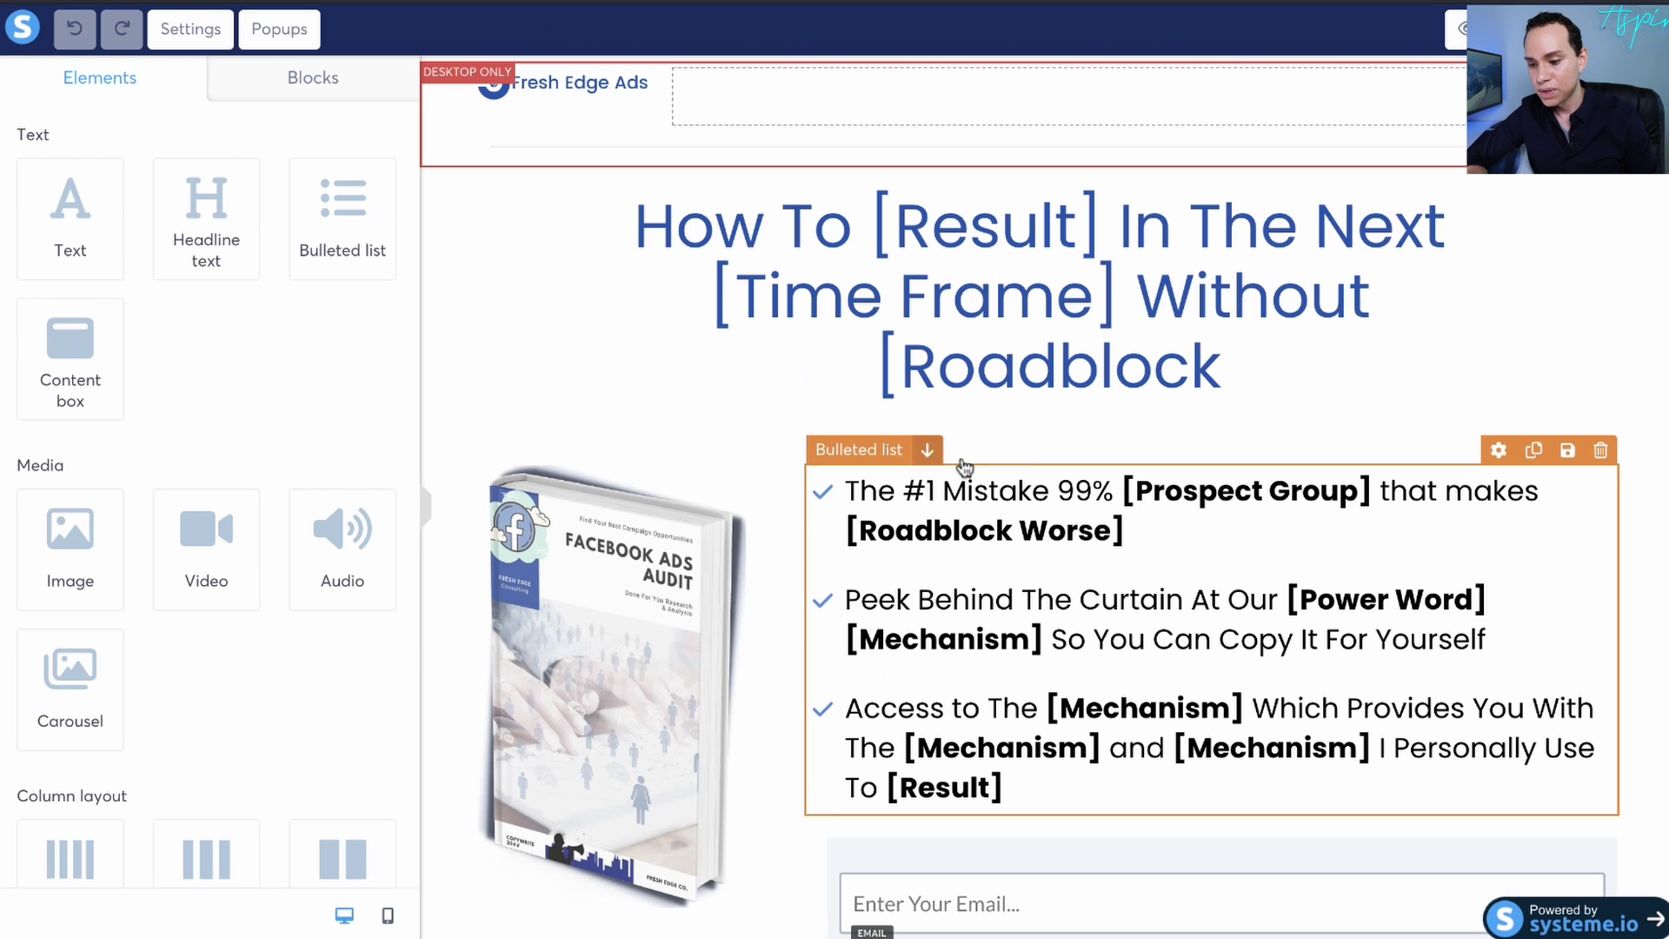
{"action": "scroll", "coordinate": [895, 296], "scroll_direction": "down", "scroll_amount": 6}
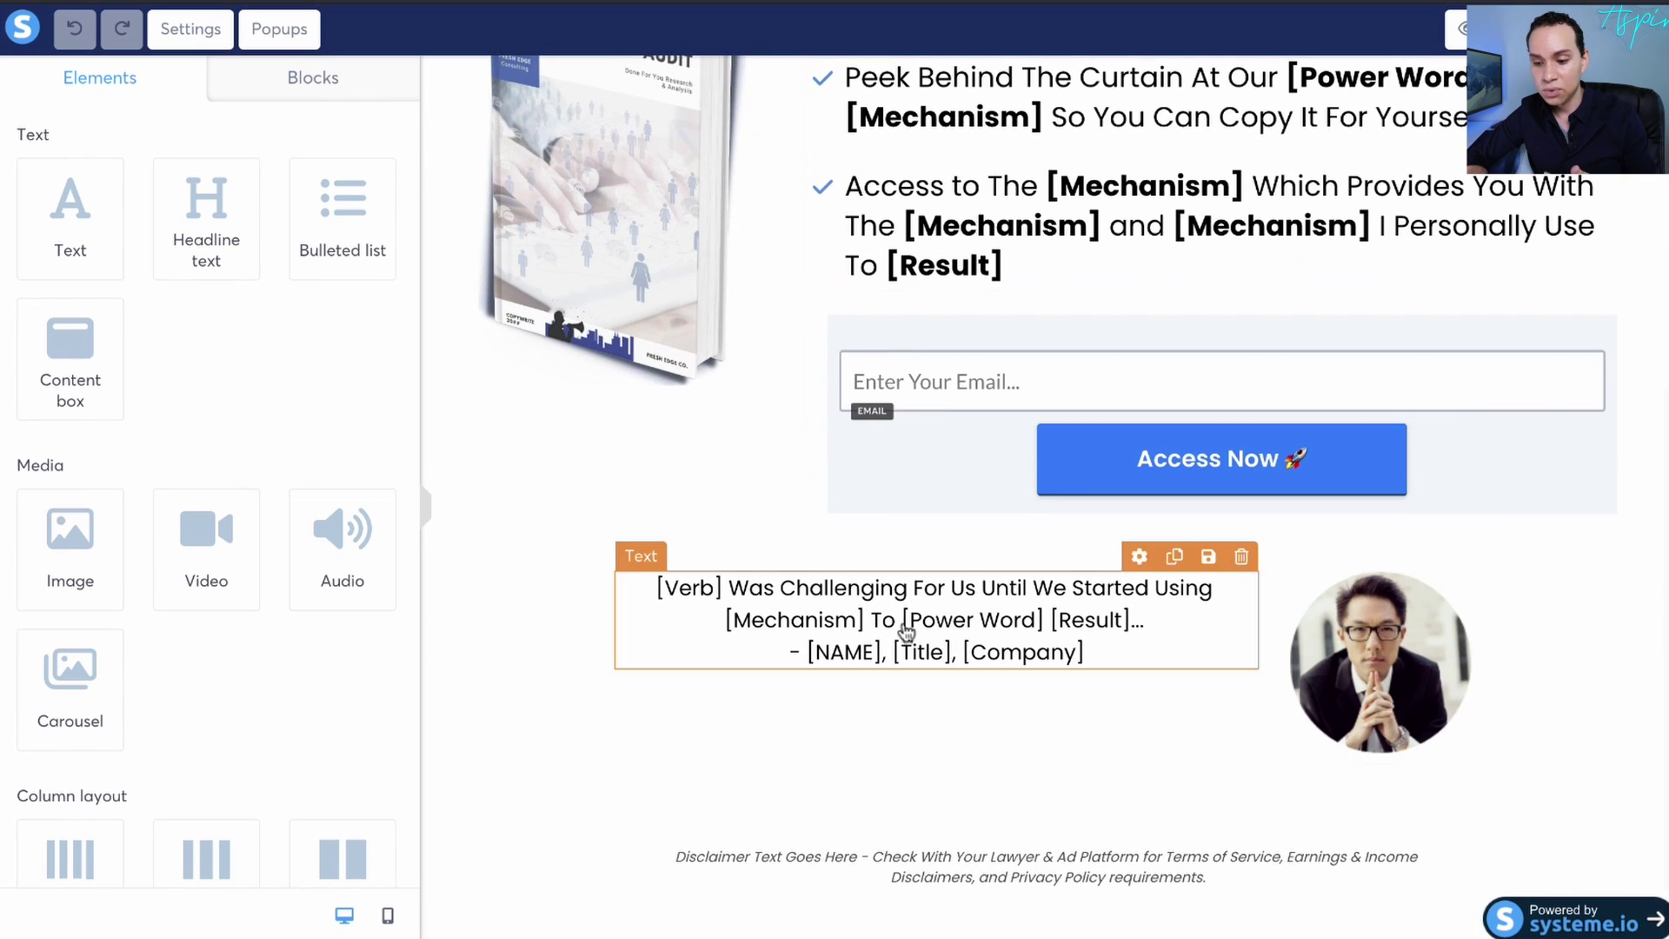
{"action": "scroll", "coordinate": [904, 632], "scroll_direction": "up", "scroll_amount": 6}
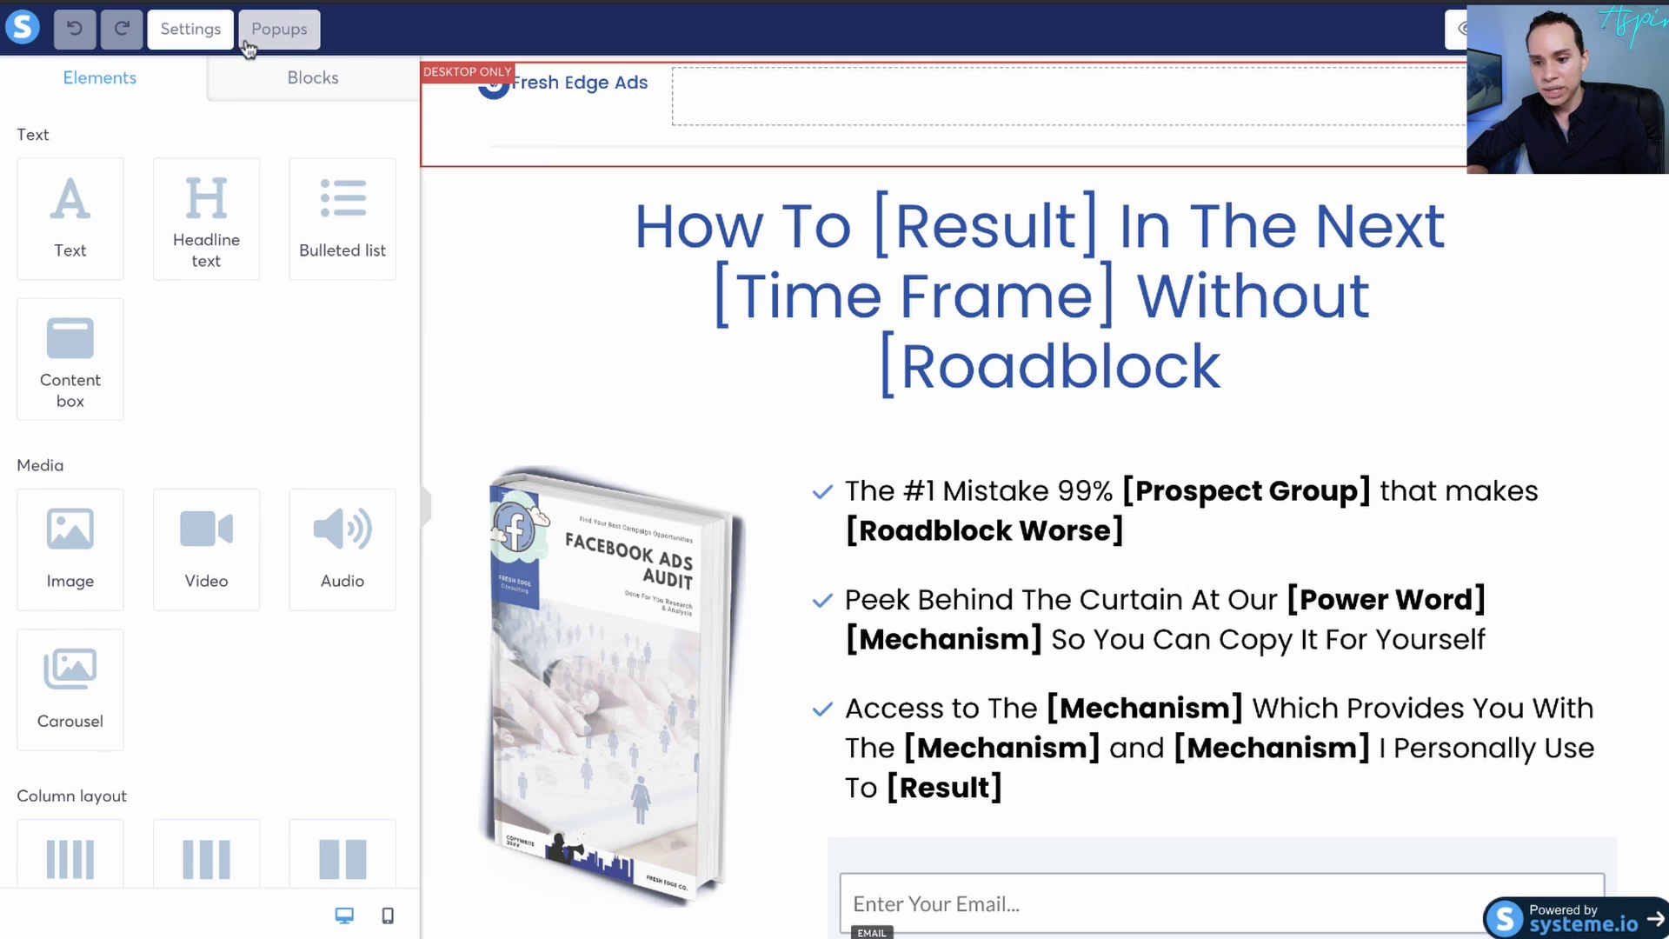
In Page settings under Affiliation, turn the Powered by systeme.io badge off and back on
{"action": "left_click", "coordinate": [192, 30]}
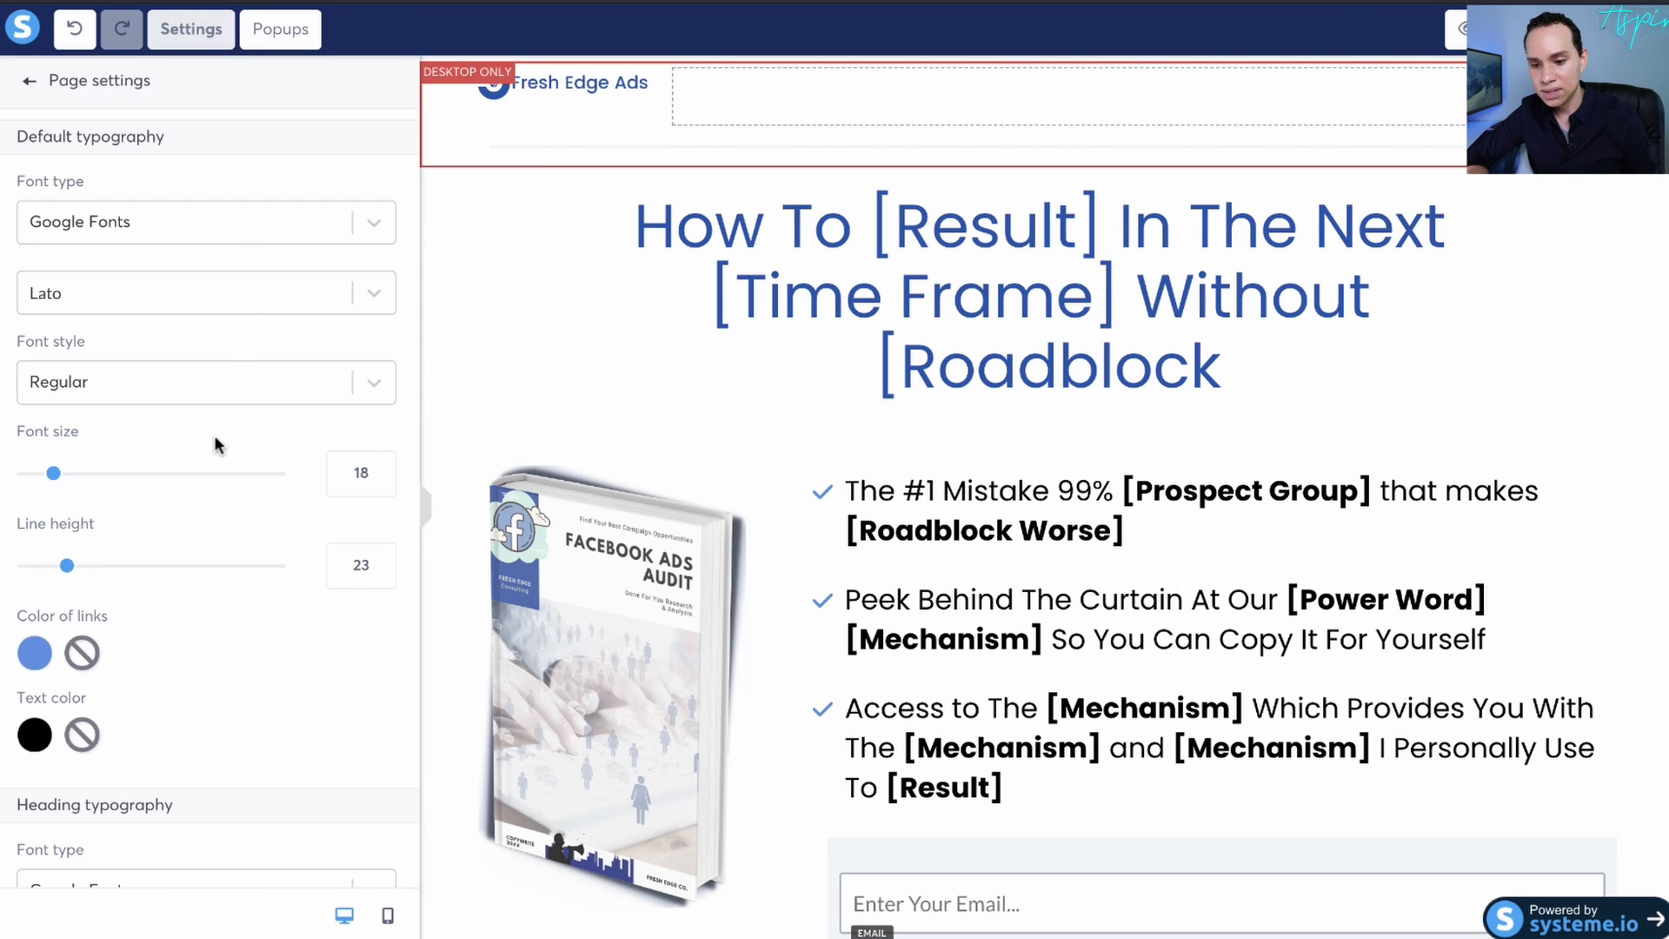
{"action": "scroll", "coordinate": [238, 311], "scroll_direction": "down", "scroll_amount": 1}
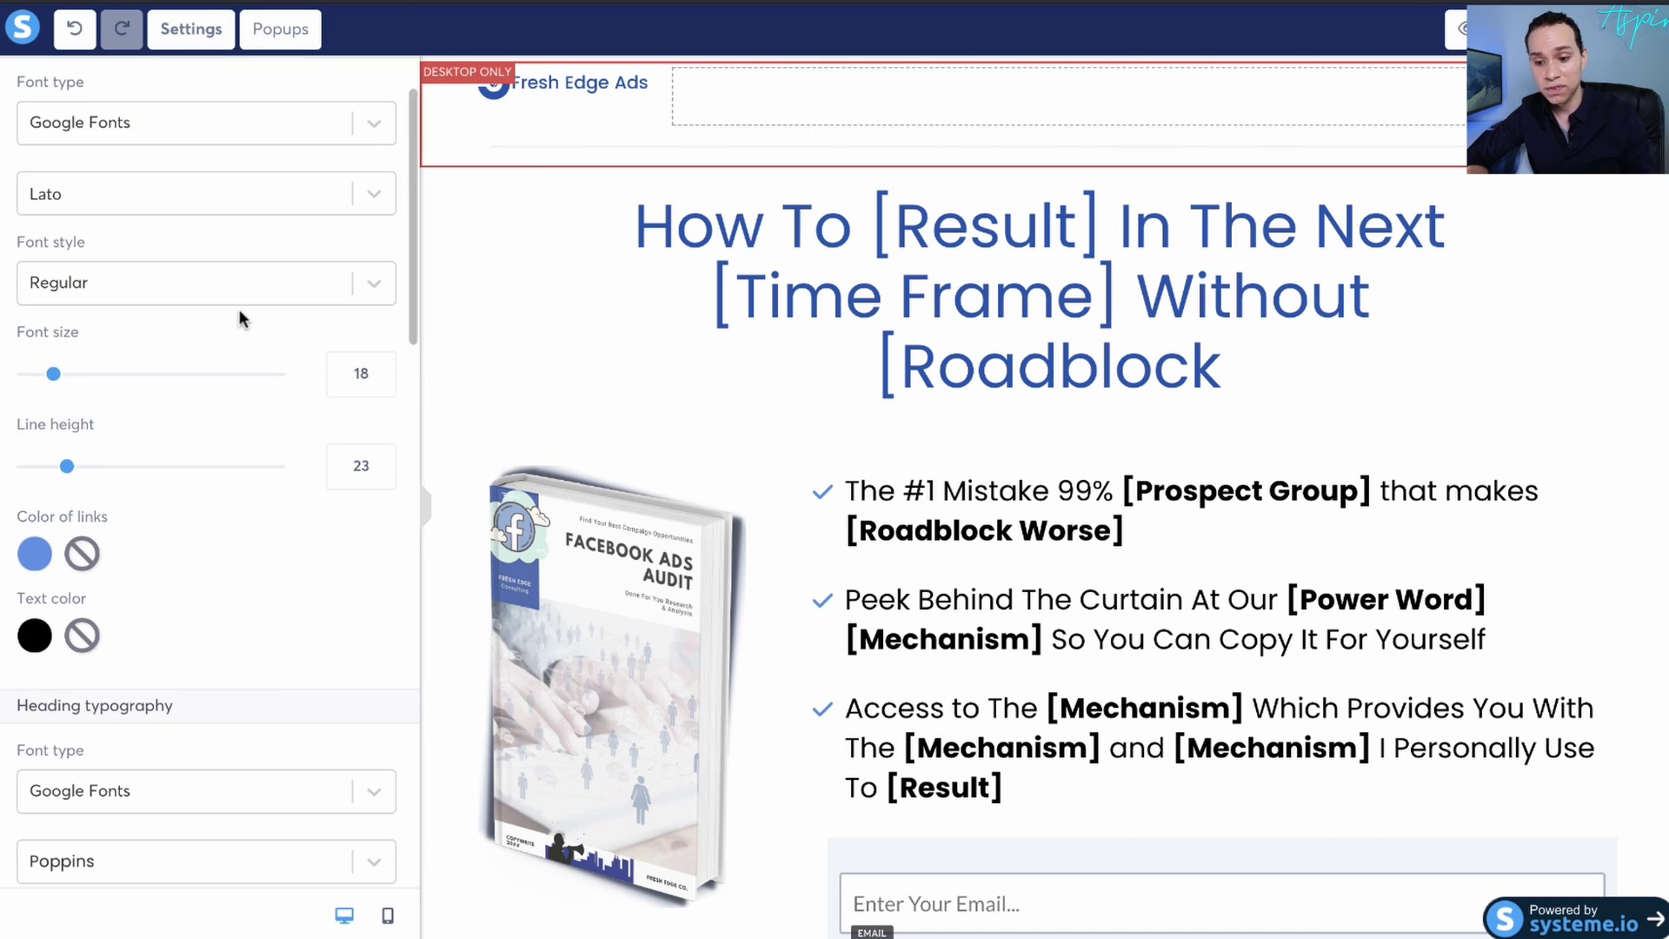
{"action": "scroll", "coordinate": [238, 309], "scroll_direction": "down", "scroll_amount": 3}
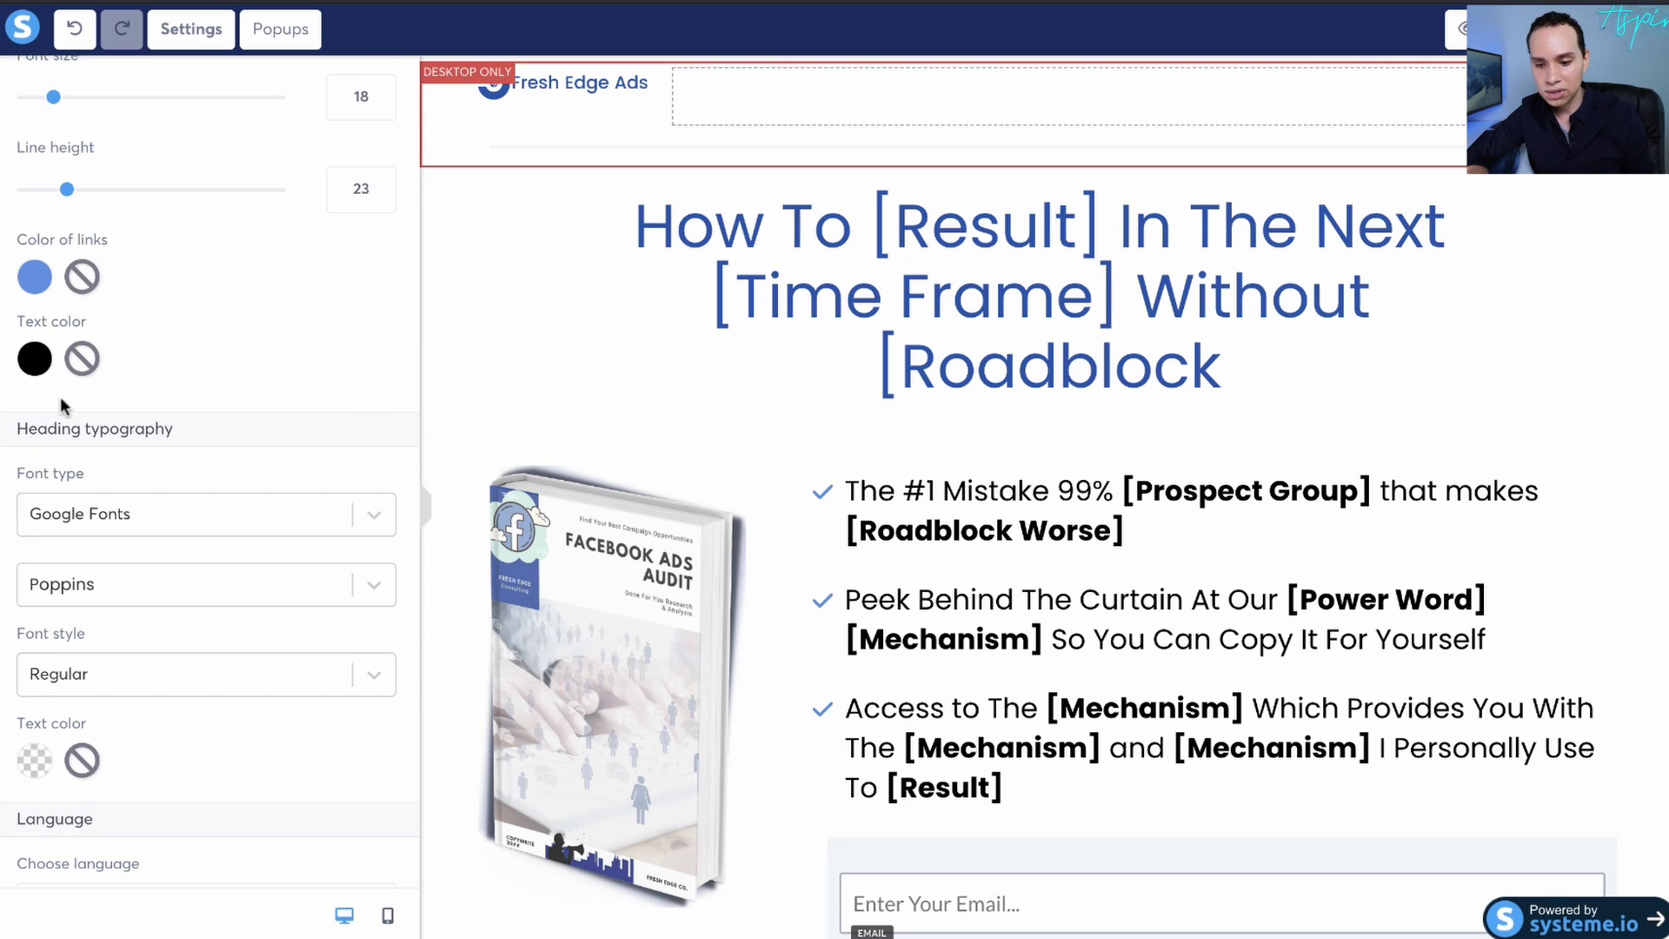
{"action": "scroll", "coordinate": [67, 409], "scroll_direction": "down", "scroll_amount": 1}
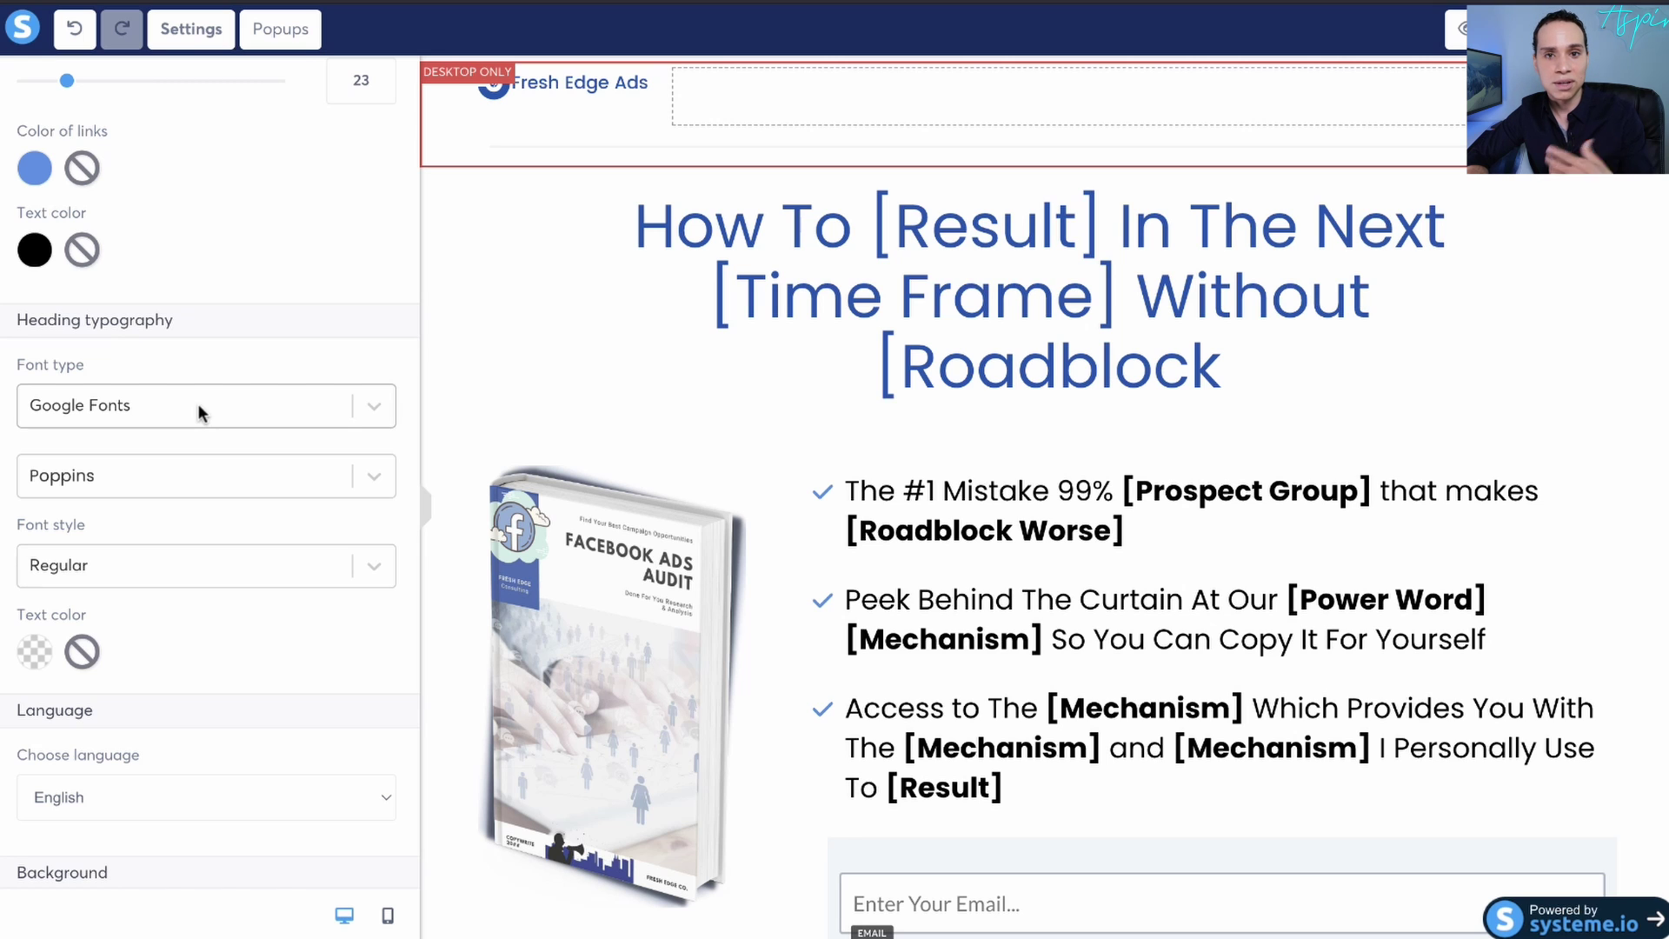
{"action": "scroll", "coordinate": [210, 421], "scroll_direction": "down", "scroll_amount": 3}
{"action": "scroll", "coordinate": [210, 424], "scroll_direction": "down", "scroll_amount": 4}
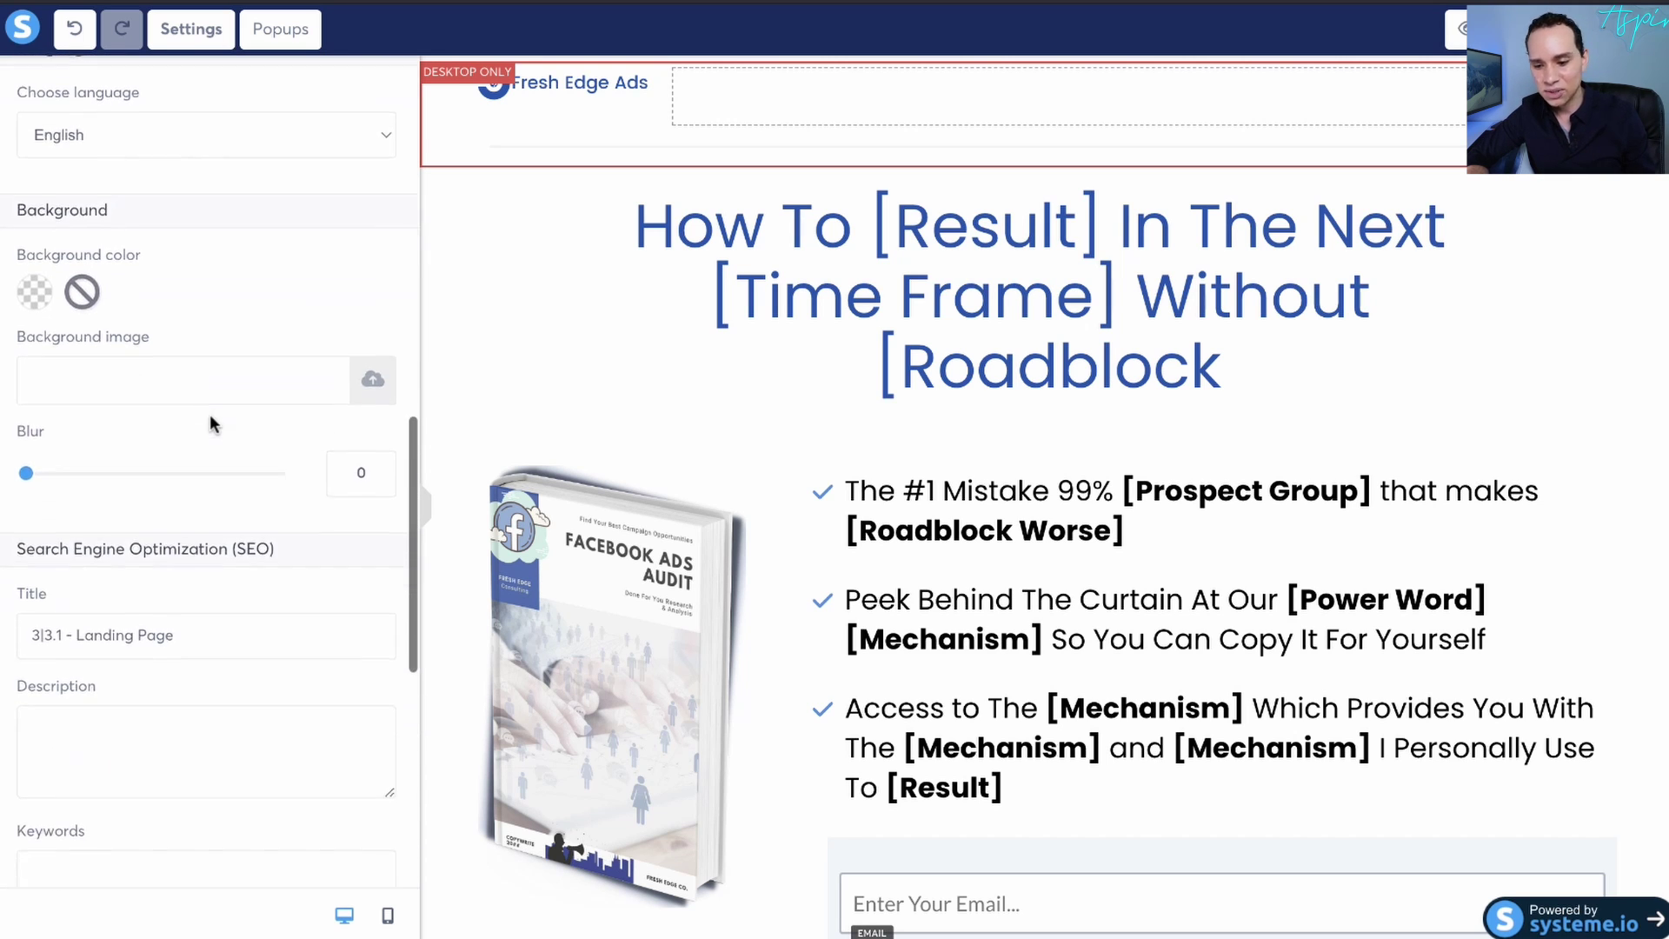
{"action": "scroll", "coordinate": [210, 423], "scroll_direction": "down", "scroll_amount": 6}
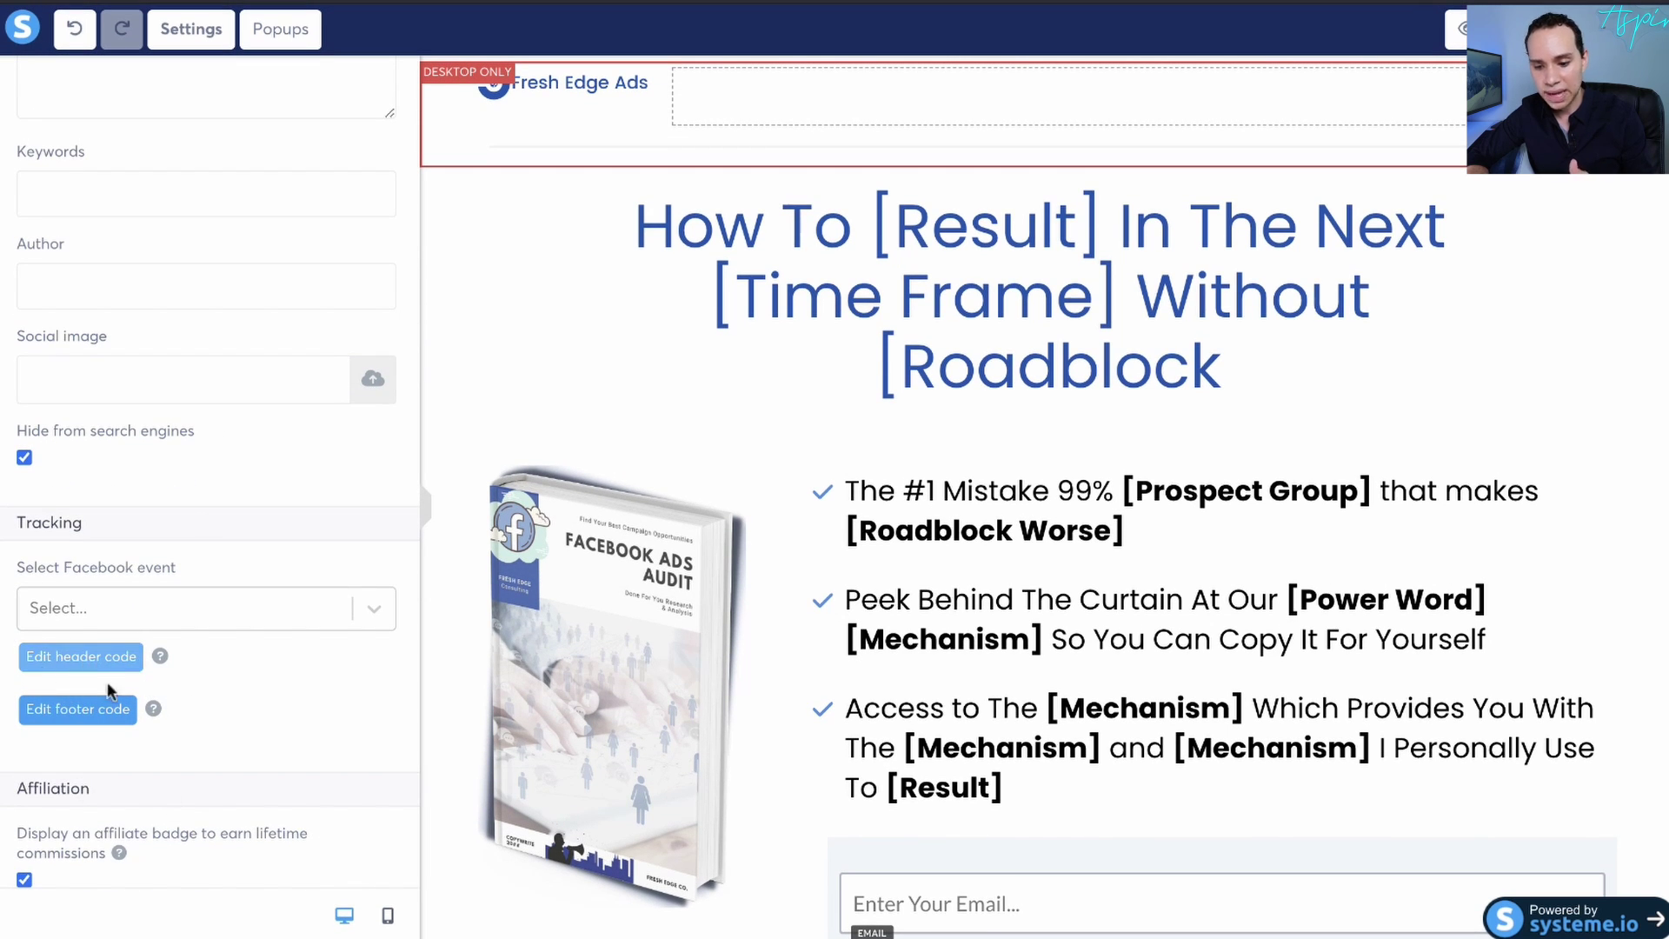
{"action": "left_click", "coordinate": [25, 880]}
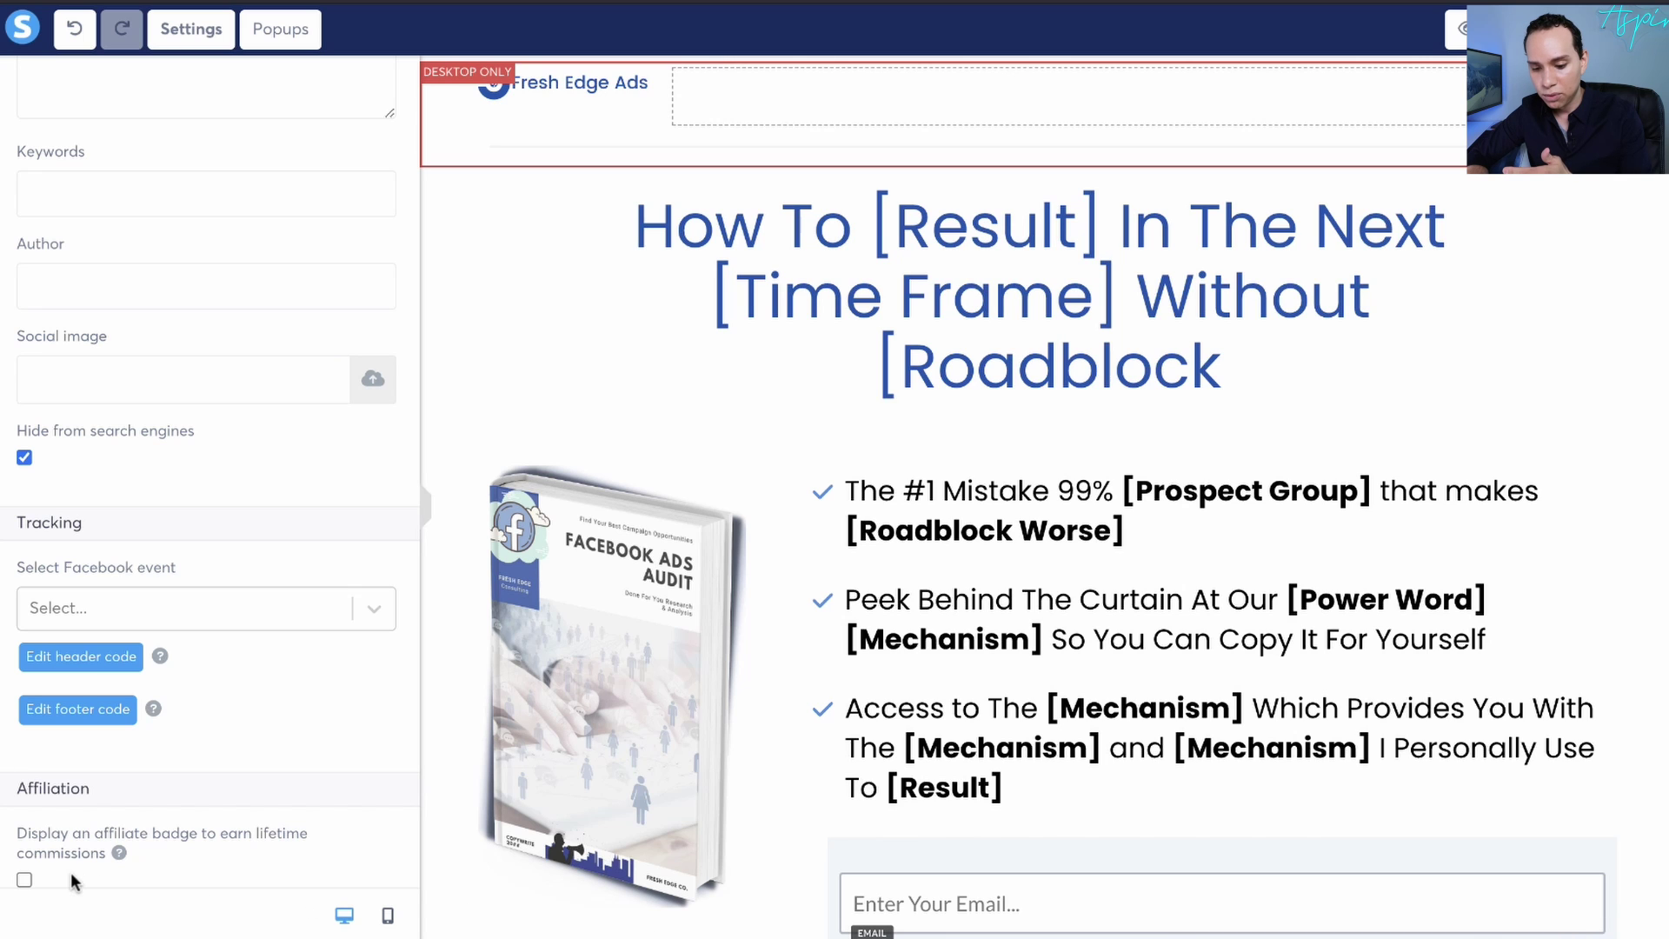
{"action": "left_click", "coordinate": [24, 879]}
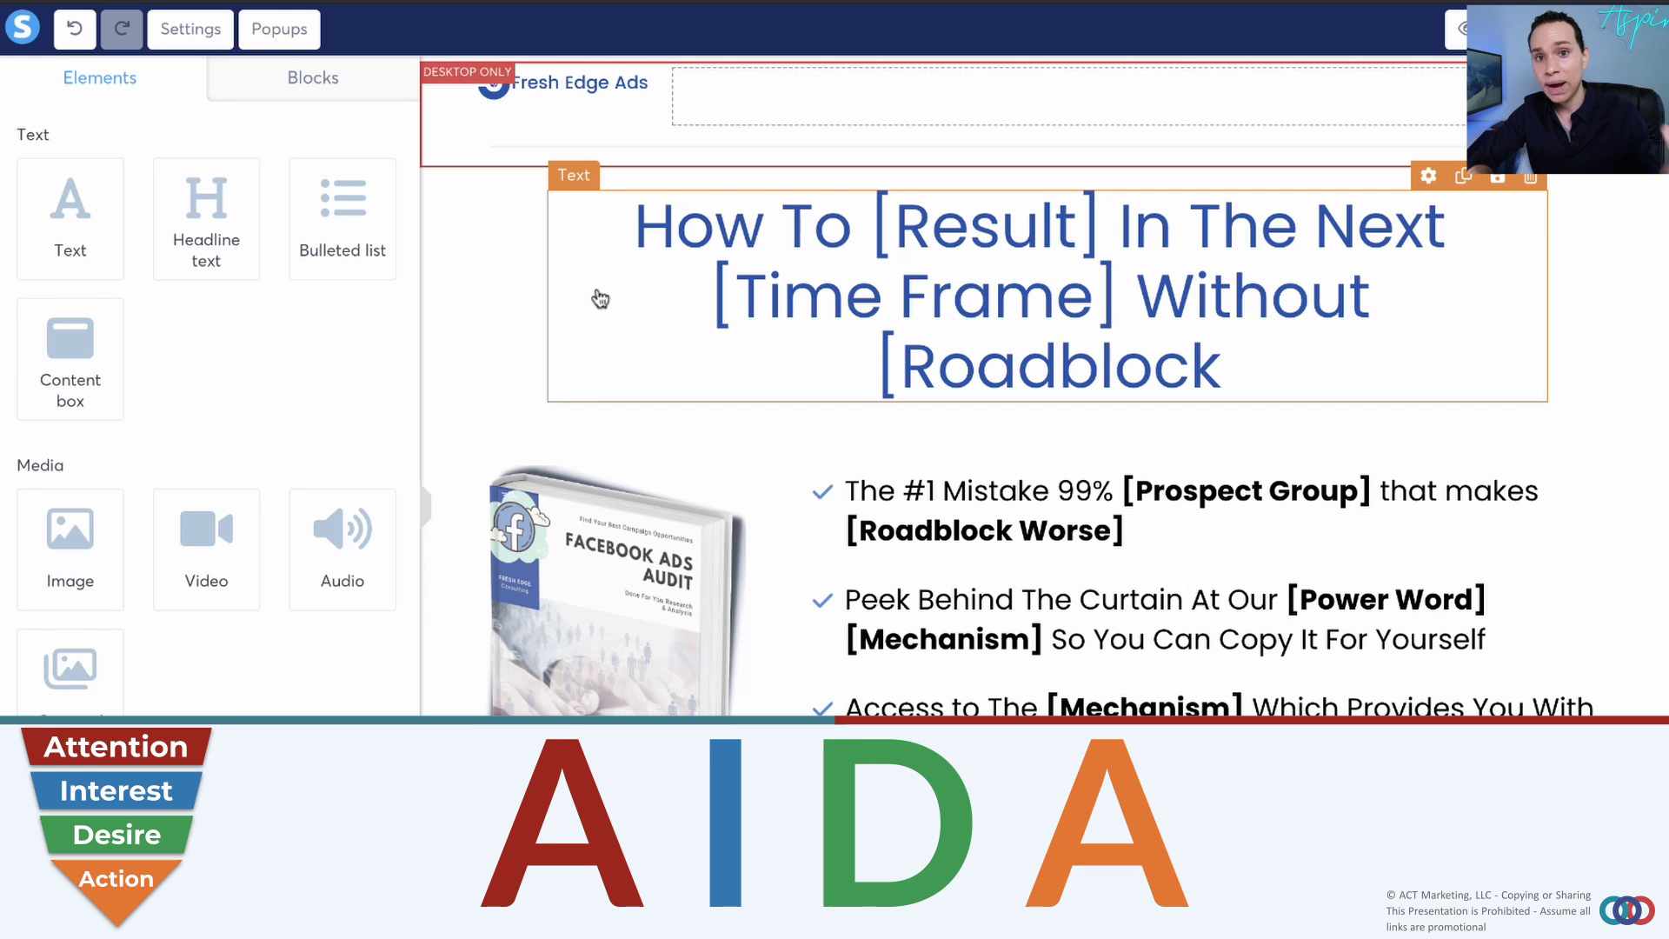
Close the headline's [Roadblock placeholder by adding the missing ']' bracket
{"action": "scroll", "coordinate": [677, 275], "scroll_direction": "down", "scroll_amount": 1}
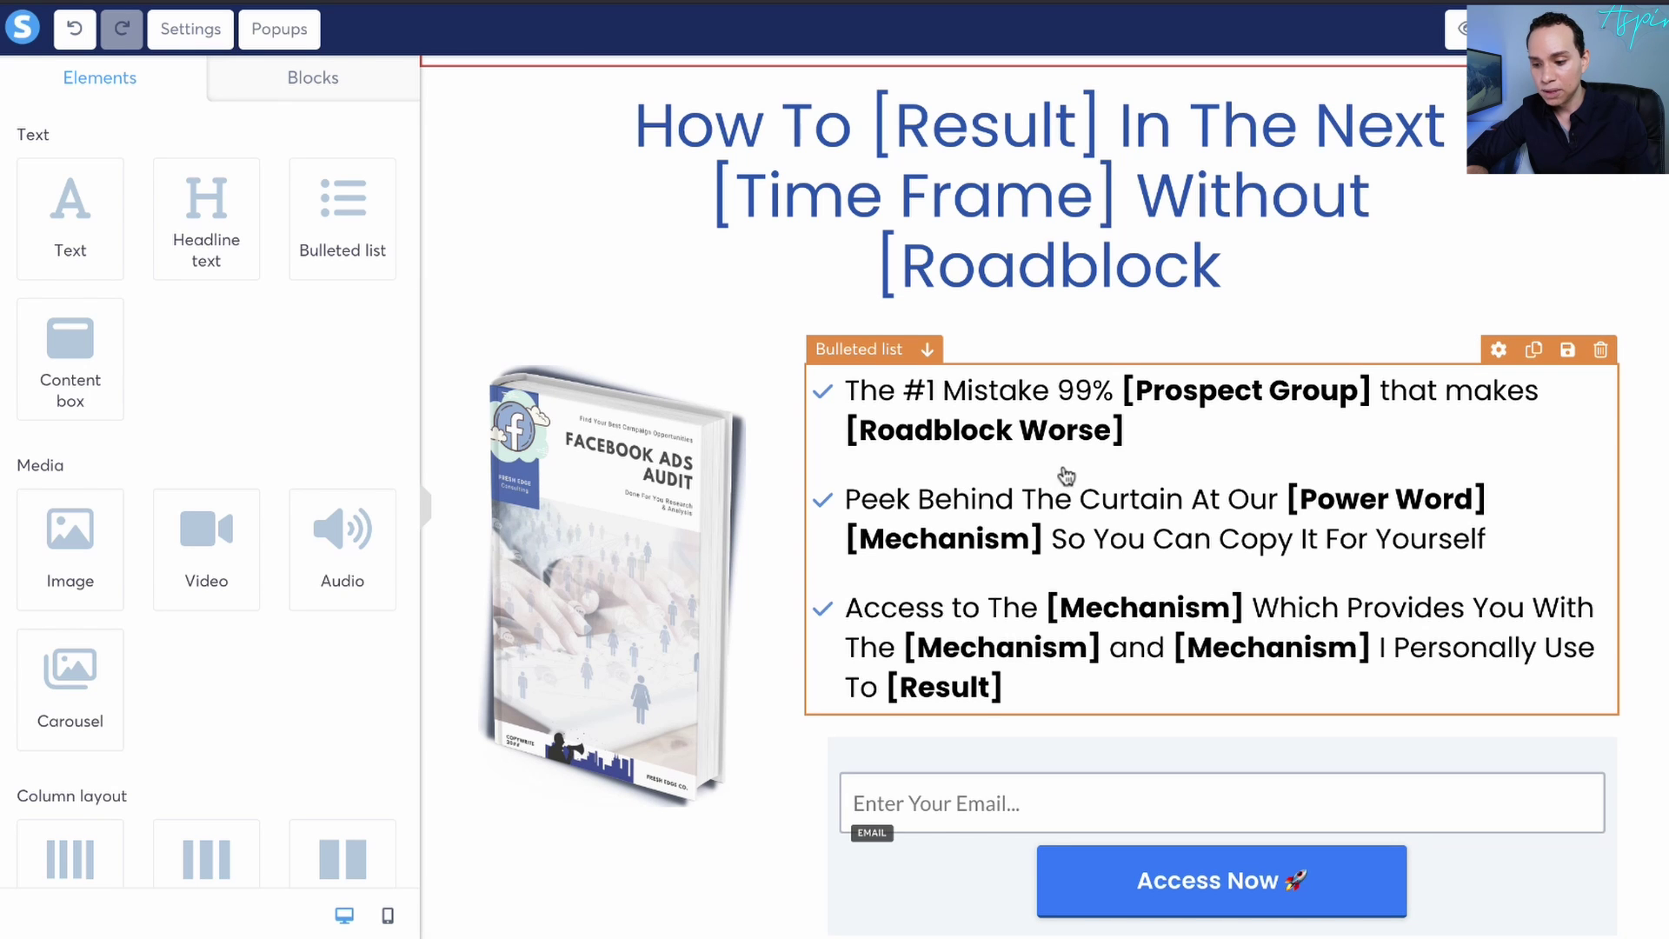
{"action": "scroll", "coordinate": [608, 444], "scroll_direction": "down", "scroll_amount": 1}
{"action": "scroll", "coordinate": [799, 638], "scroll_direction": "down", "scroll_amount": 2}
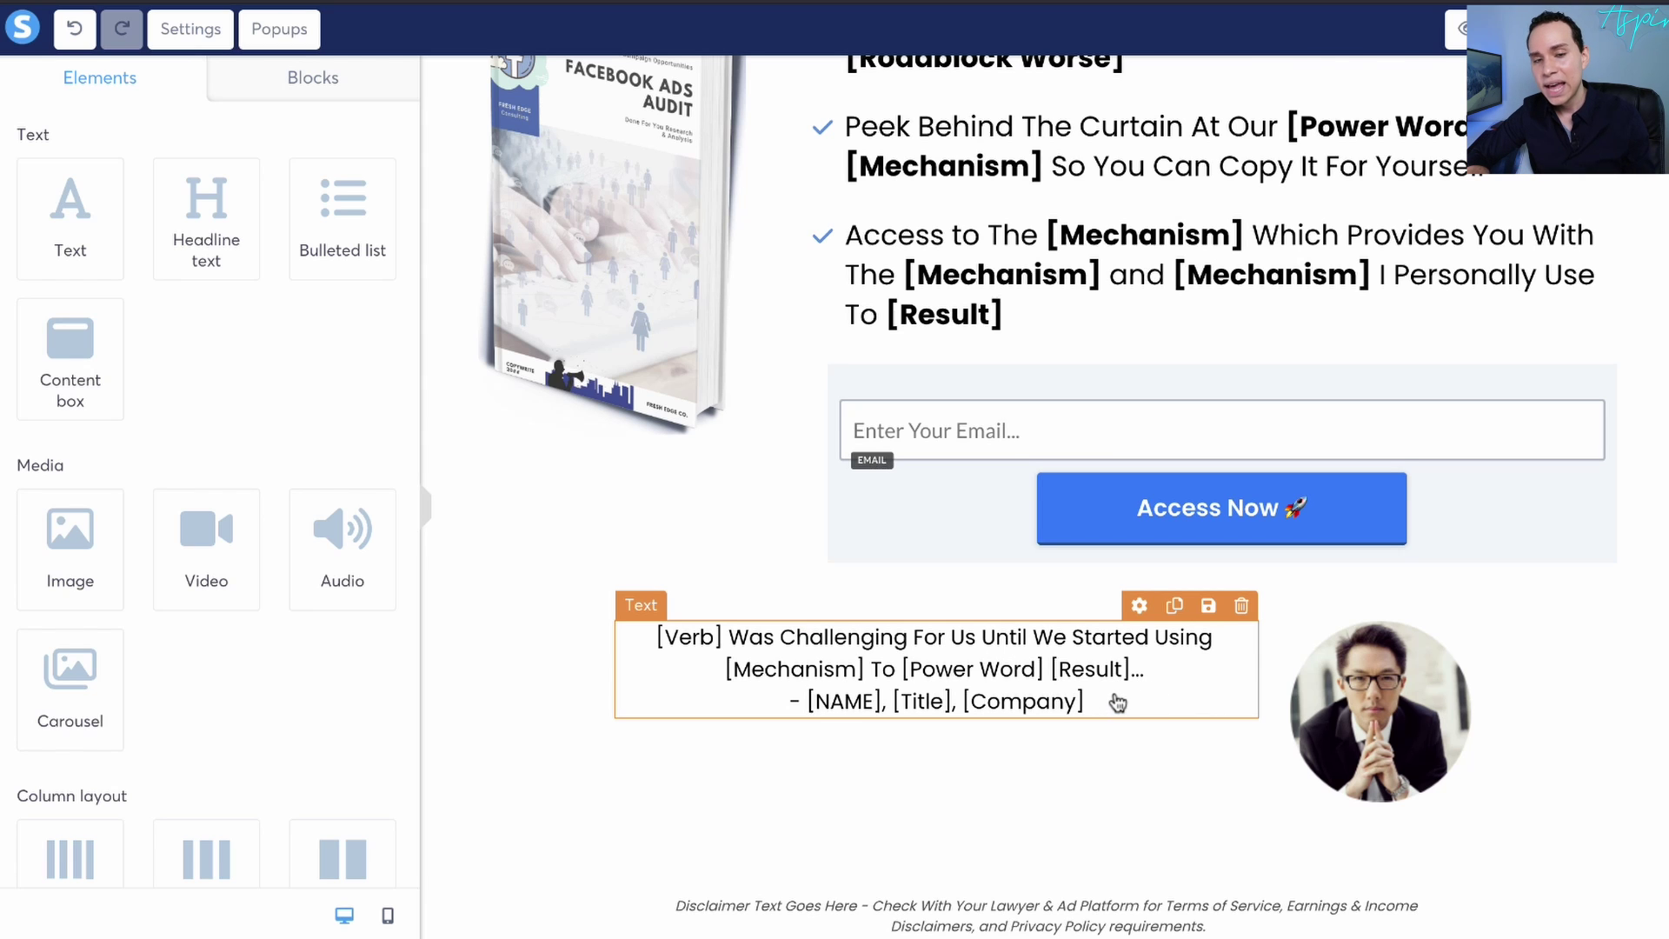
{"action": "scroll", "coordinate": [1117, 702], "scroll_direction": "up", "scroll_amount": 1}
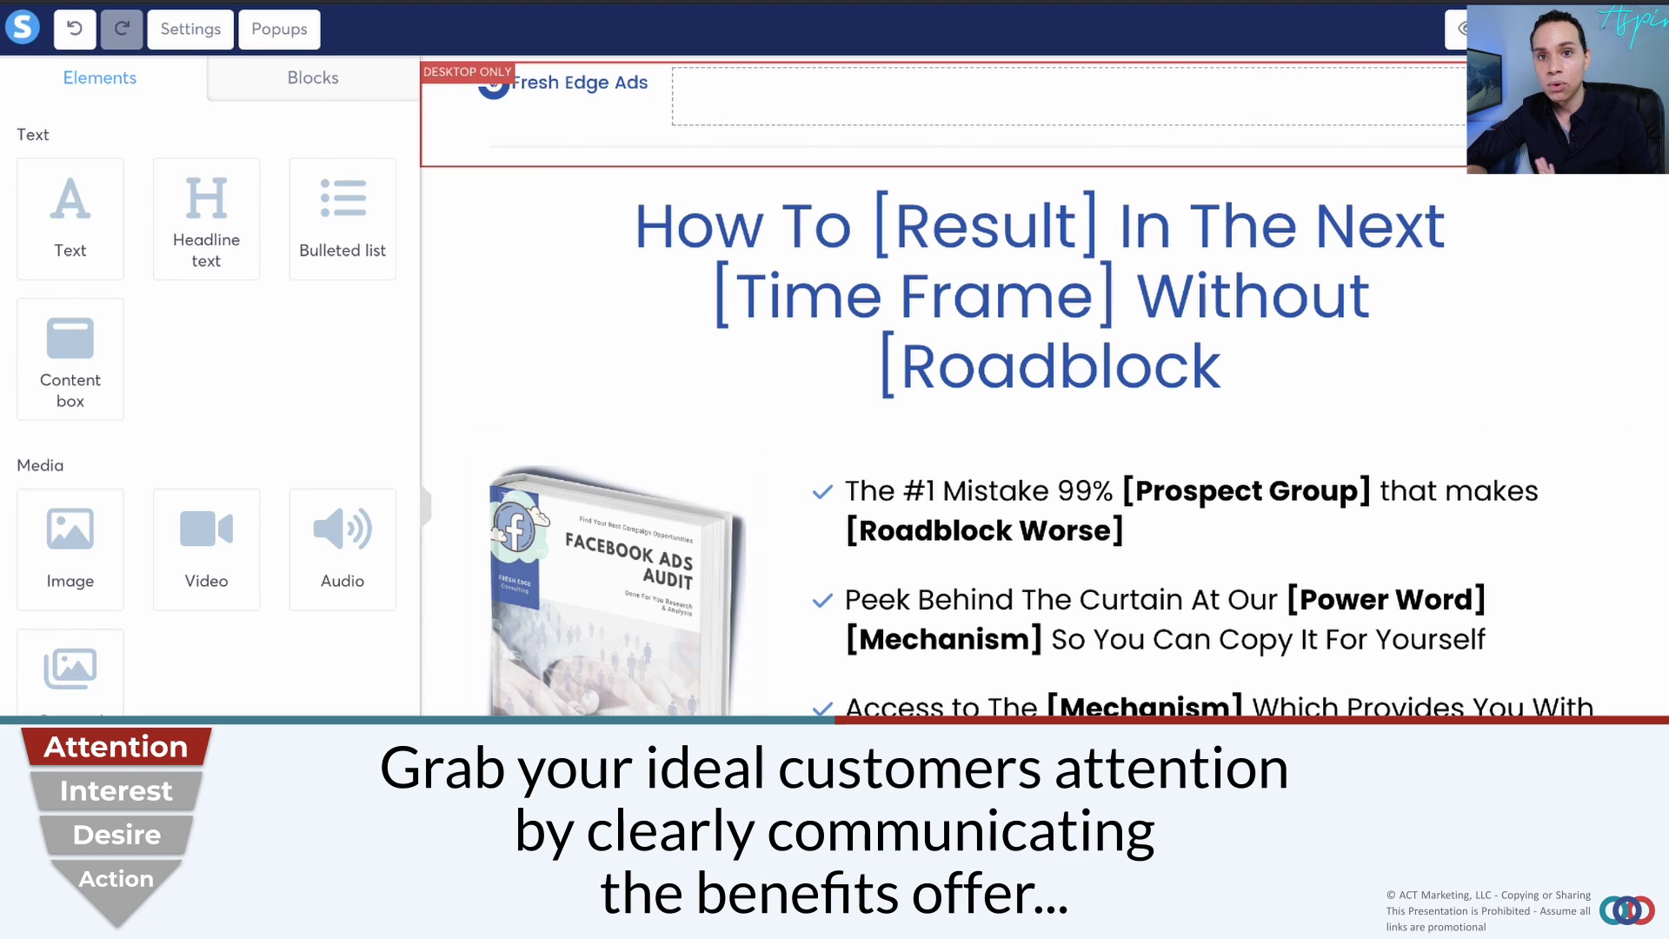
{"action": "scroll", "coordinate": [1043, 574], "scroll_direction": "down", "scroll_amount": 1}
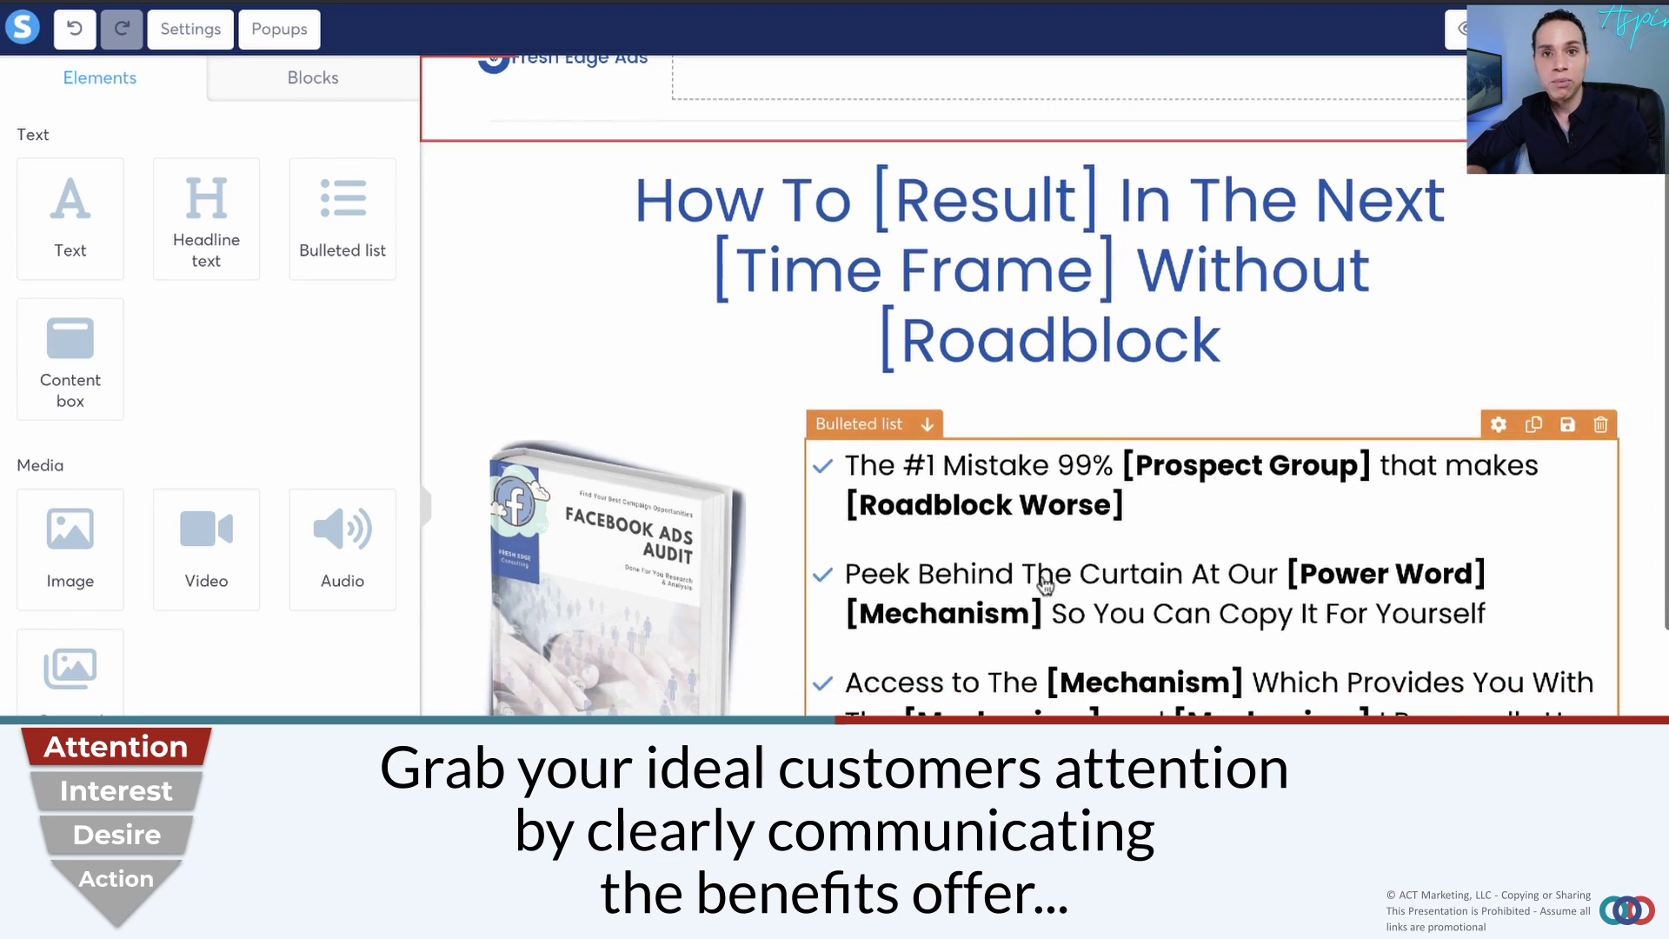
{"action": "scroll", "coordinate": [1034, 569], "scroll_direction": "up", "scroll_amount": 1}
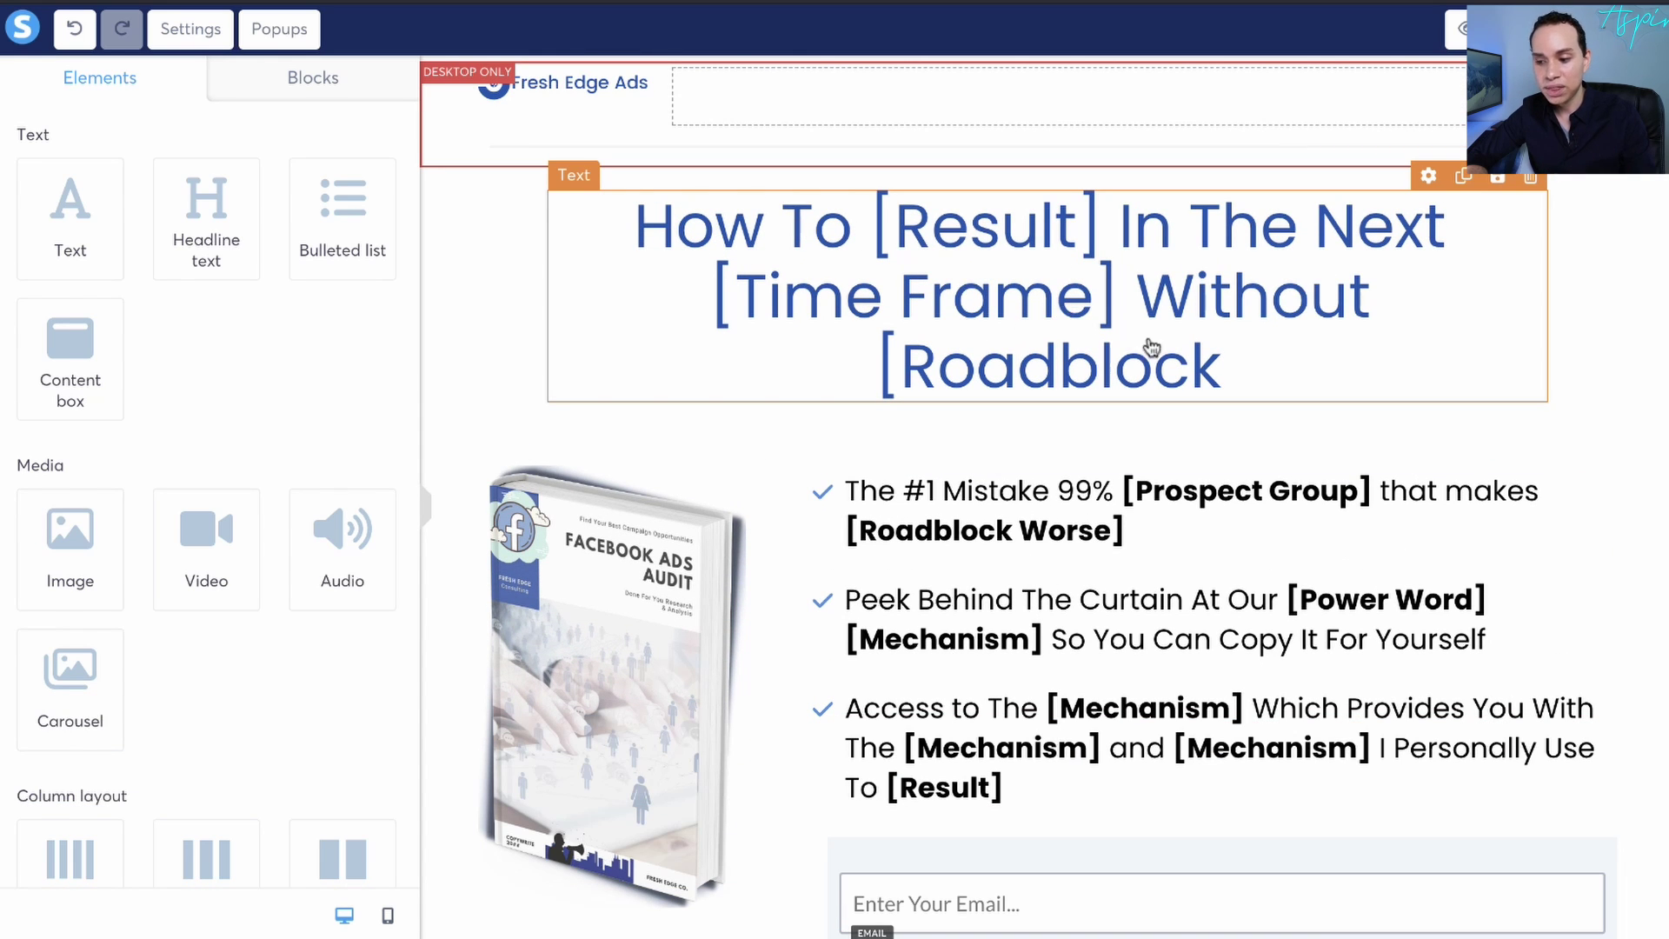
{"action": "left_click", "coordinate": [1232, 378]}
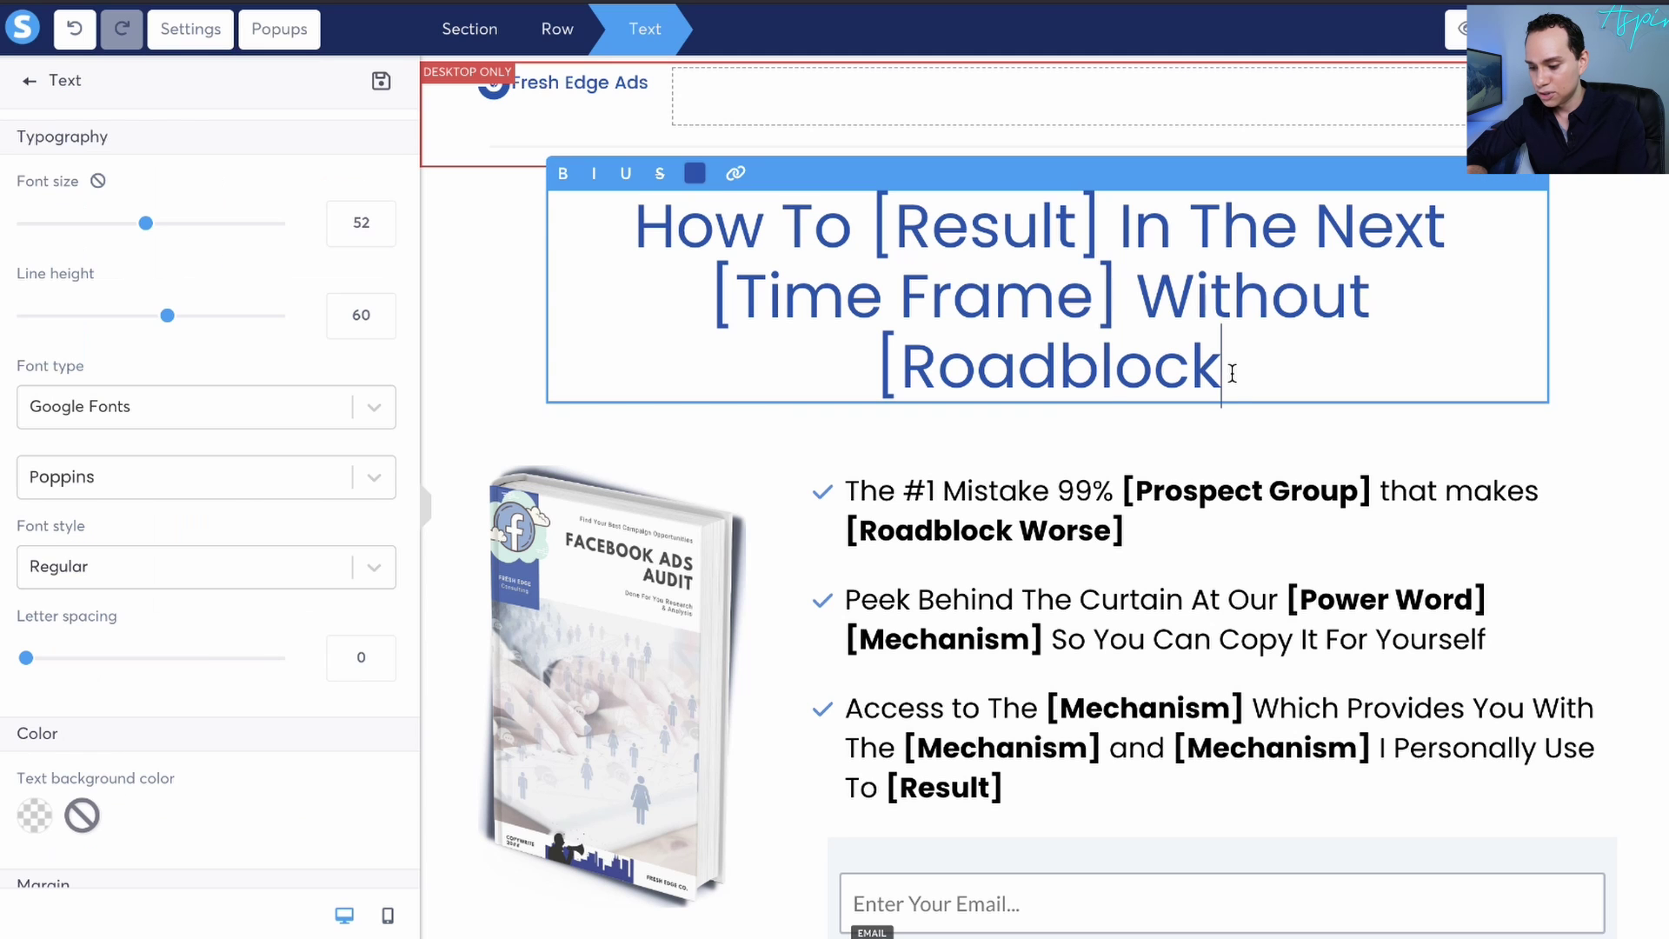
{"action": "type", "text": "]"}
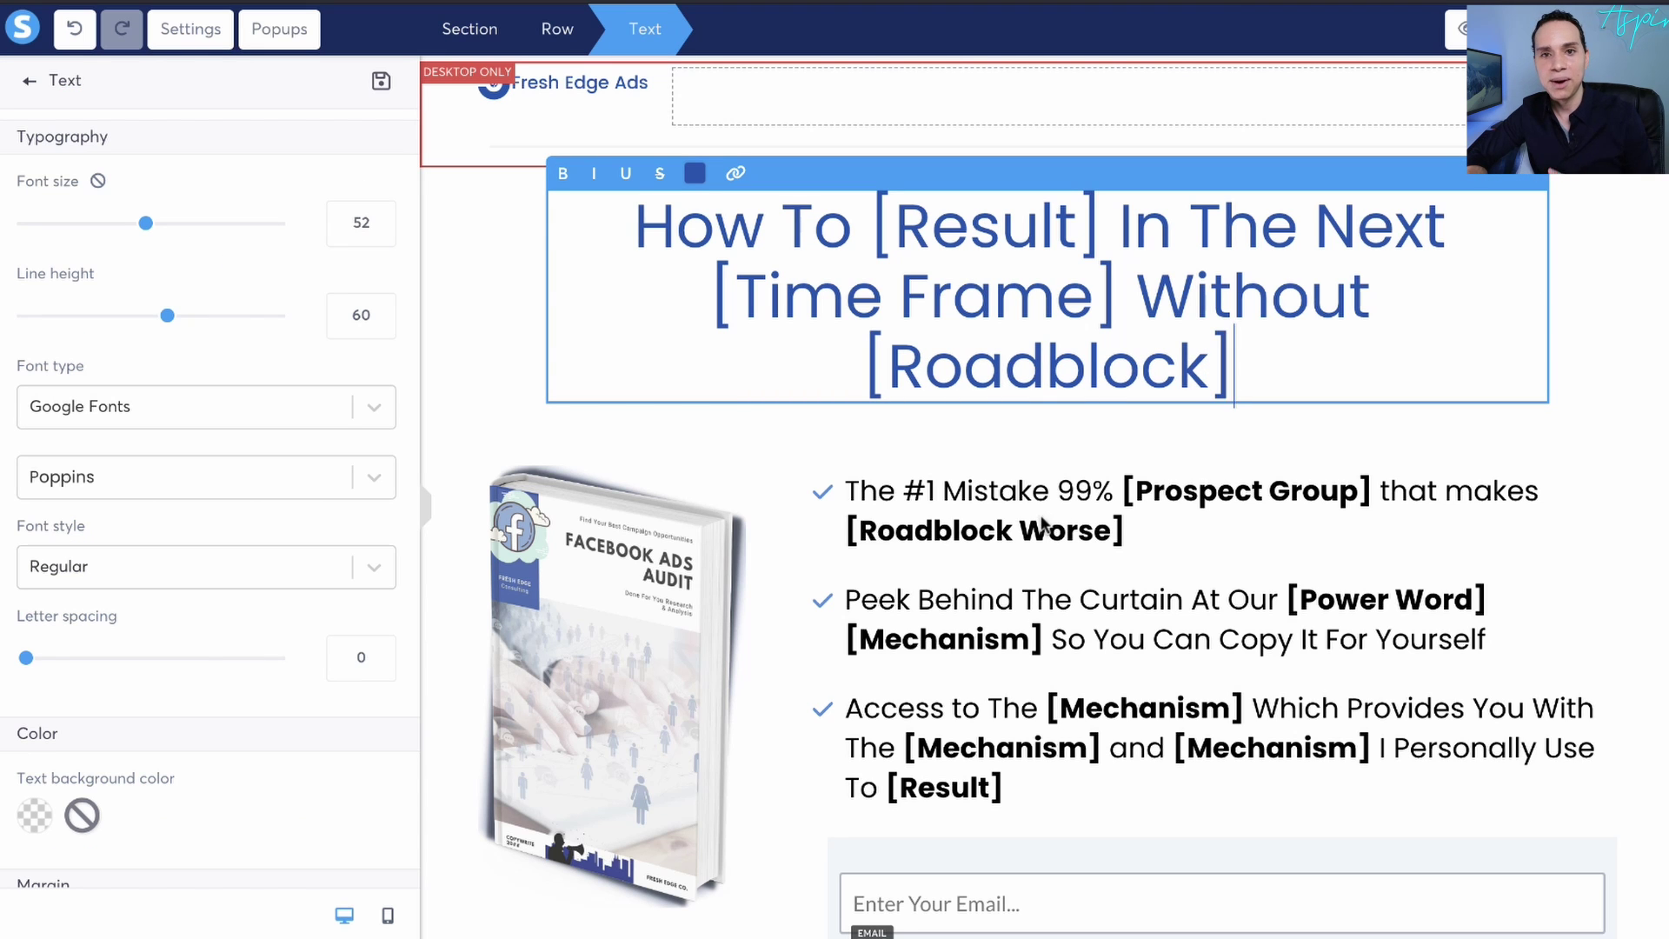
In the Landing Page Copy - Final doc, select the three-line headline 'How To 3X Your ROAS…'
{"action": "key", "text": "ctrl+Right"}
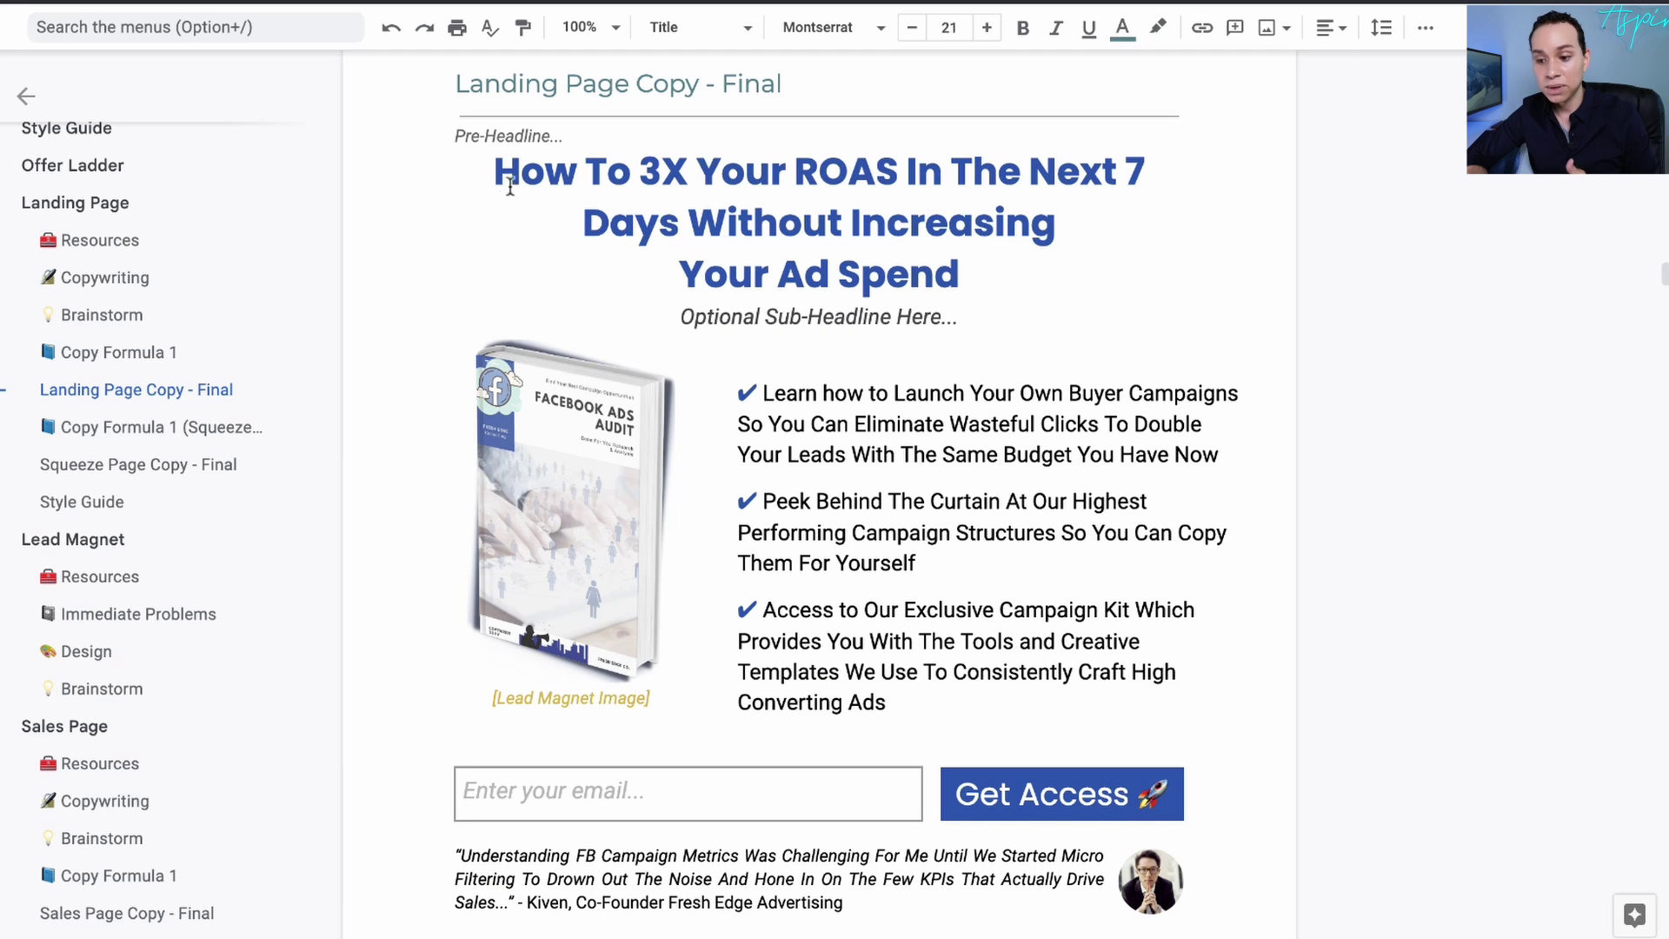
{"action": "left_click", "coordinate": [498, 177]}
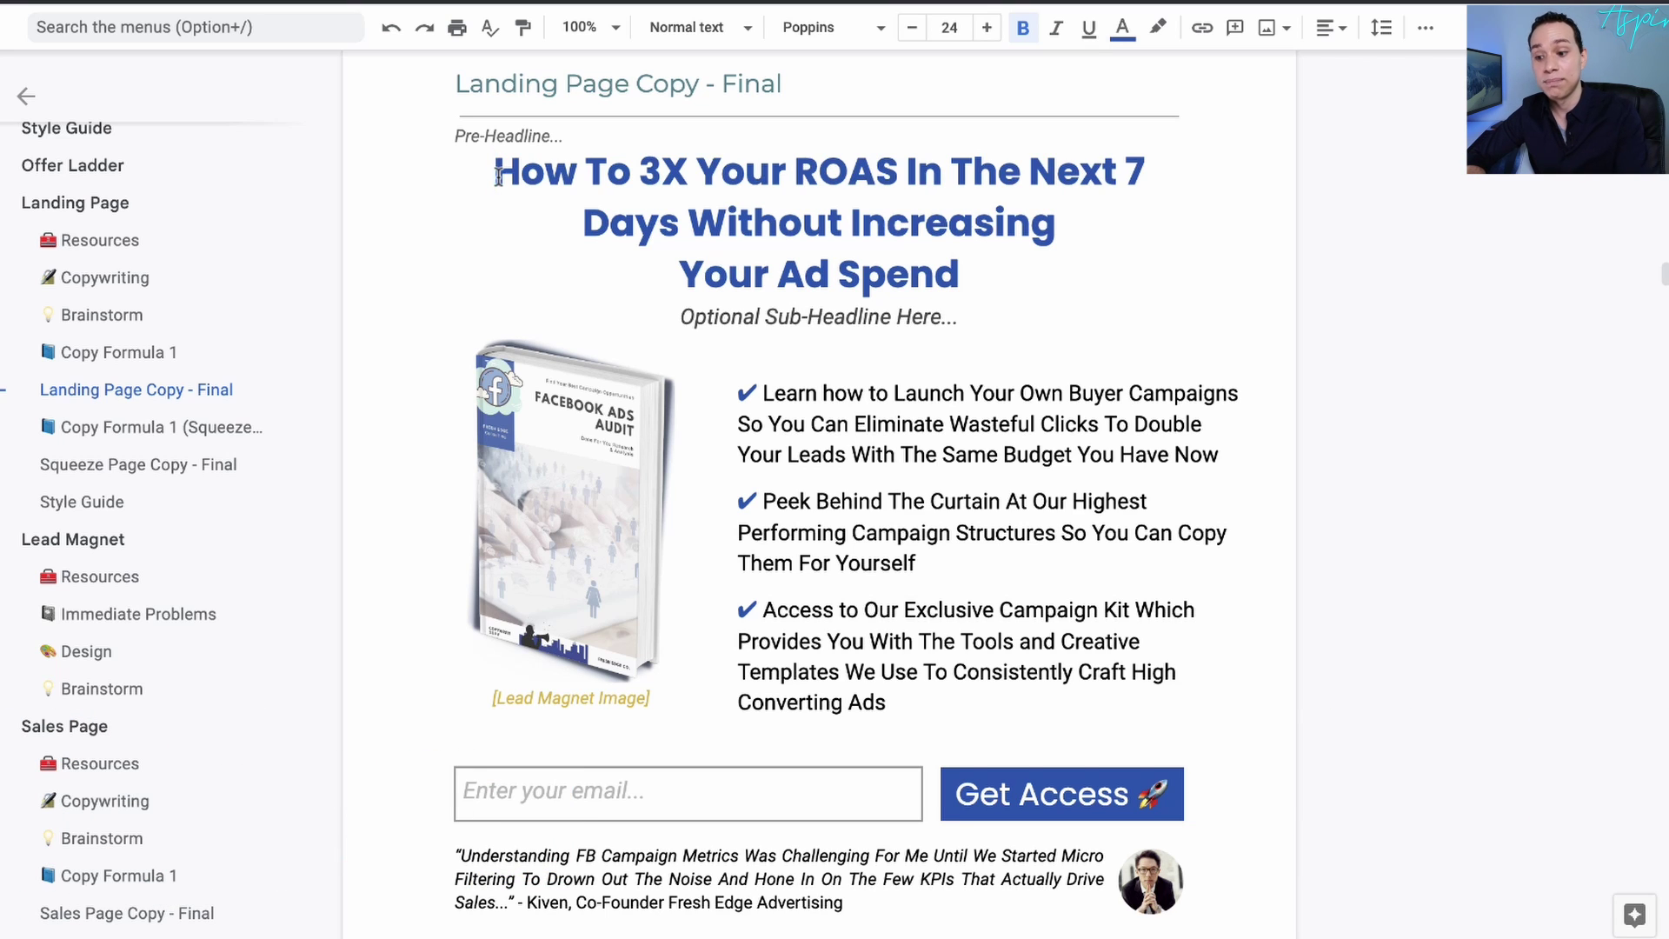
{"action": "triple_click", "coordinate": [975, 277]}
{"action": "key", "text": "ctrl+c"}
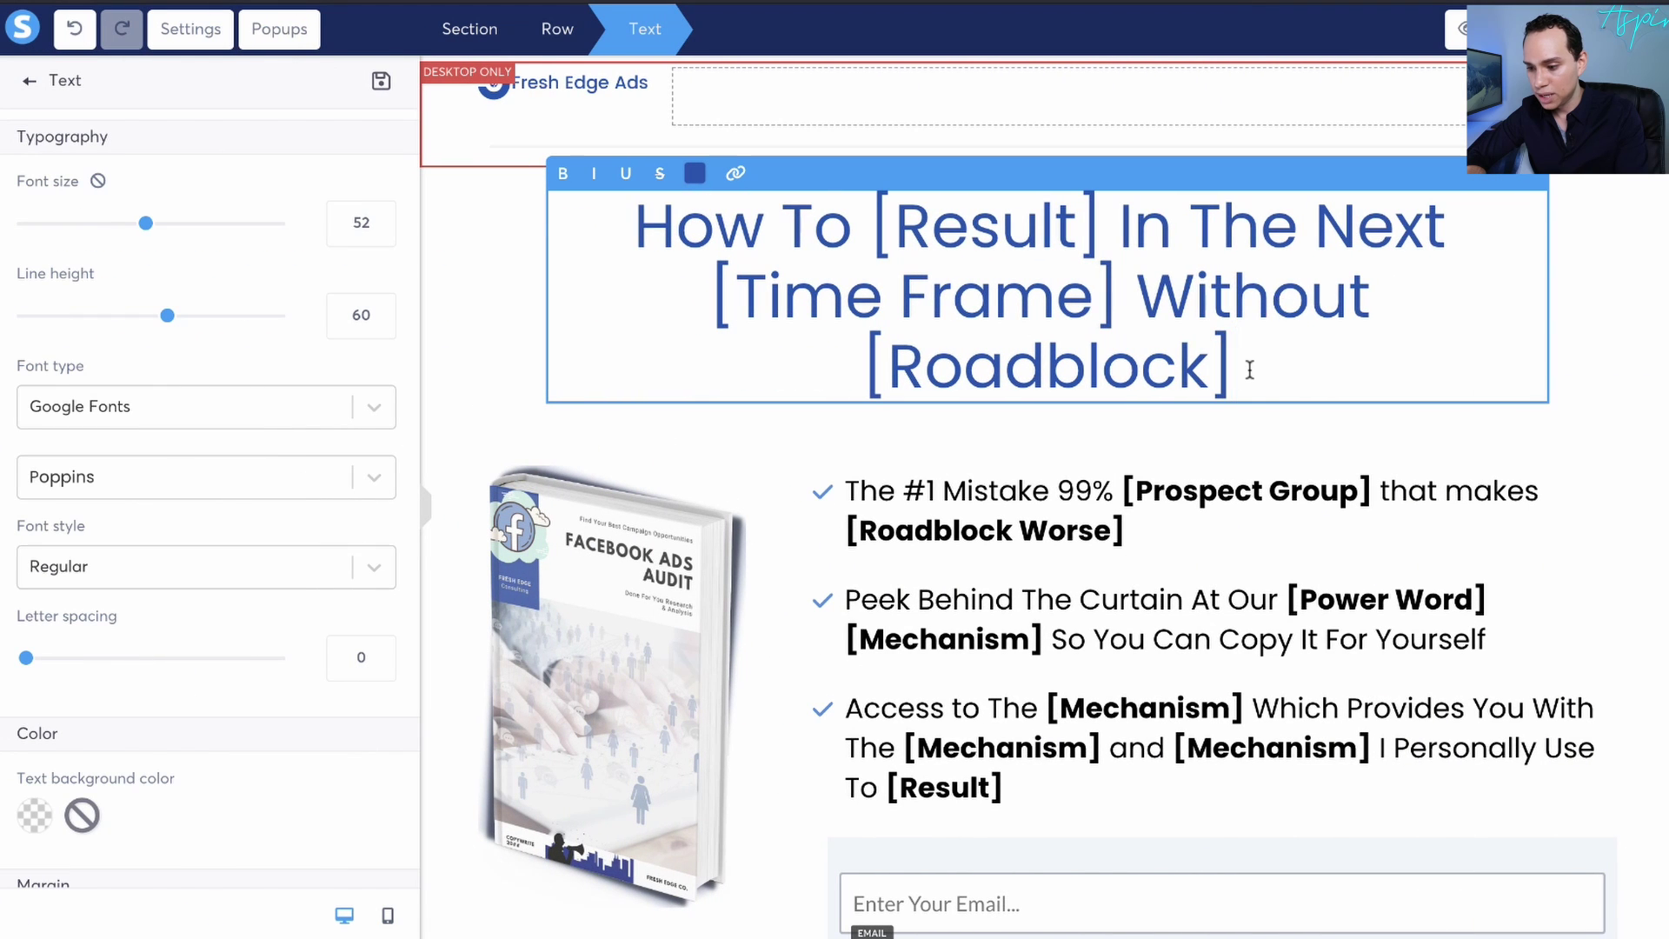
Paste the copied headline over the placeholder and fix the spacing before 'Days'
{"action": "key", "text": "ctrl+a"}
{"action": "key", "text": "ctrl+v"}
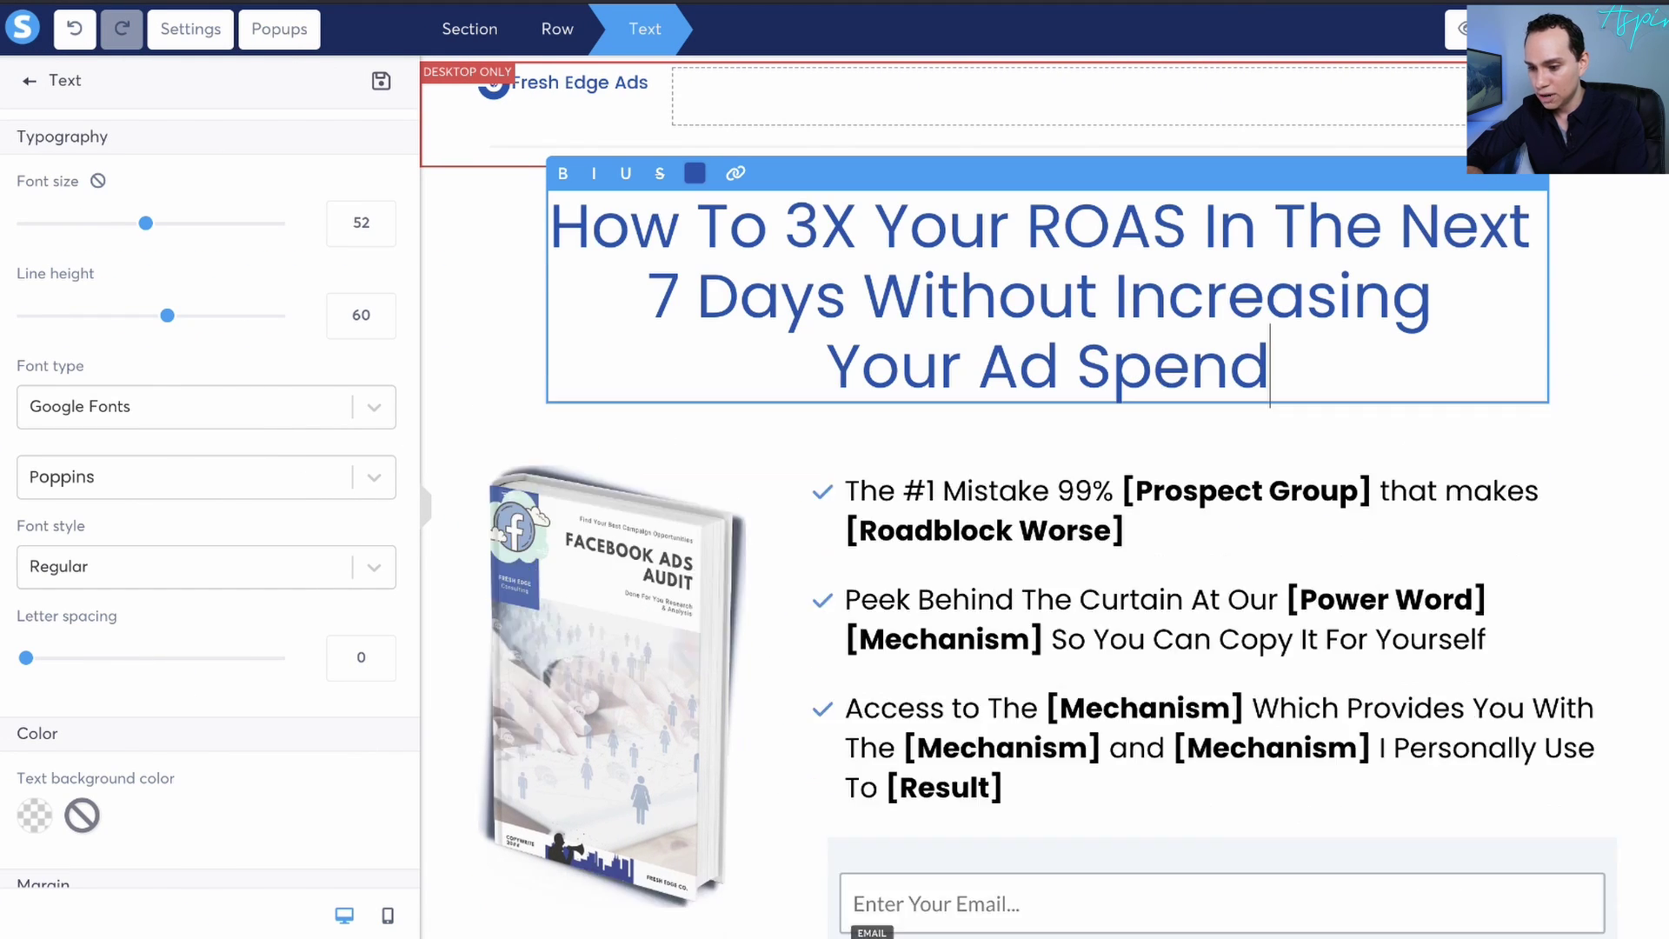
{"action": "key", "text": "ctrl+Right"}
{"action": "left_click", "coordinate": [564, 222]}
{"action": "key", "text": "BackSpace"}
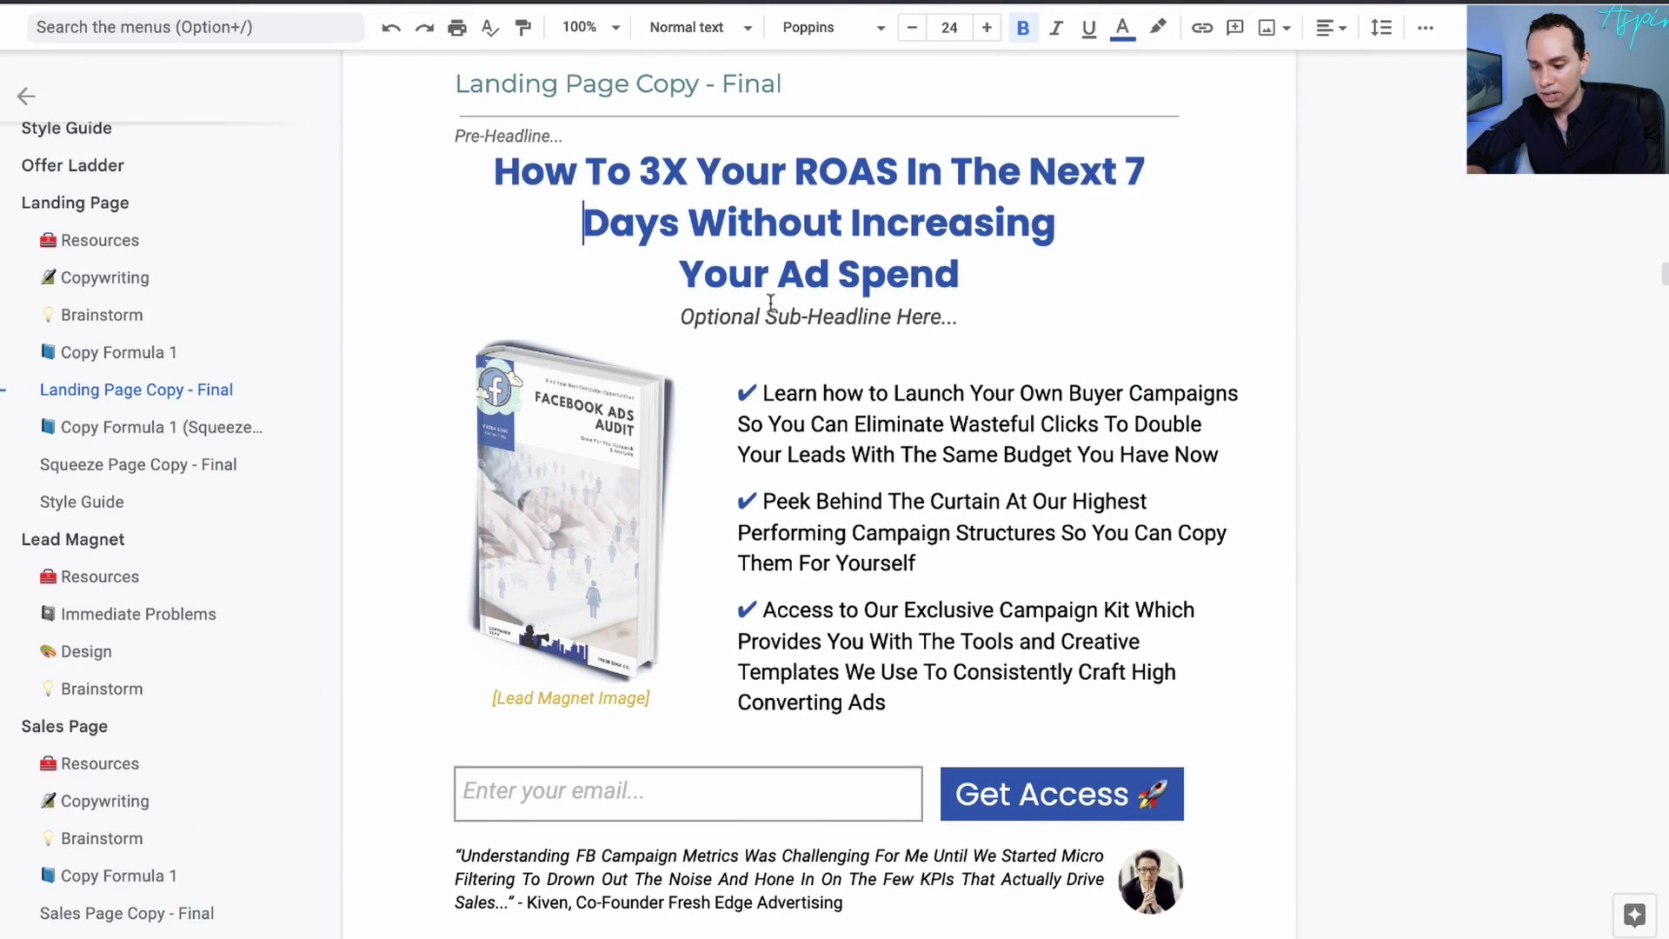
{"action": "key", "text": "ctrl+Left"}
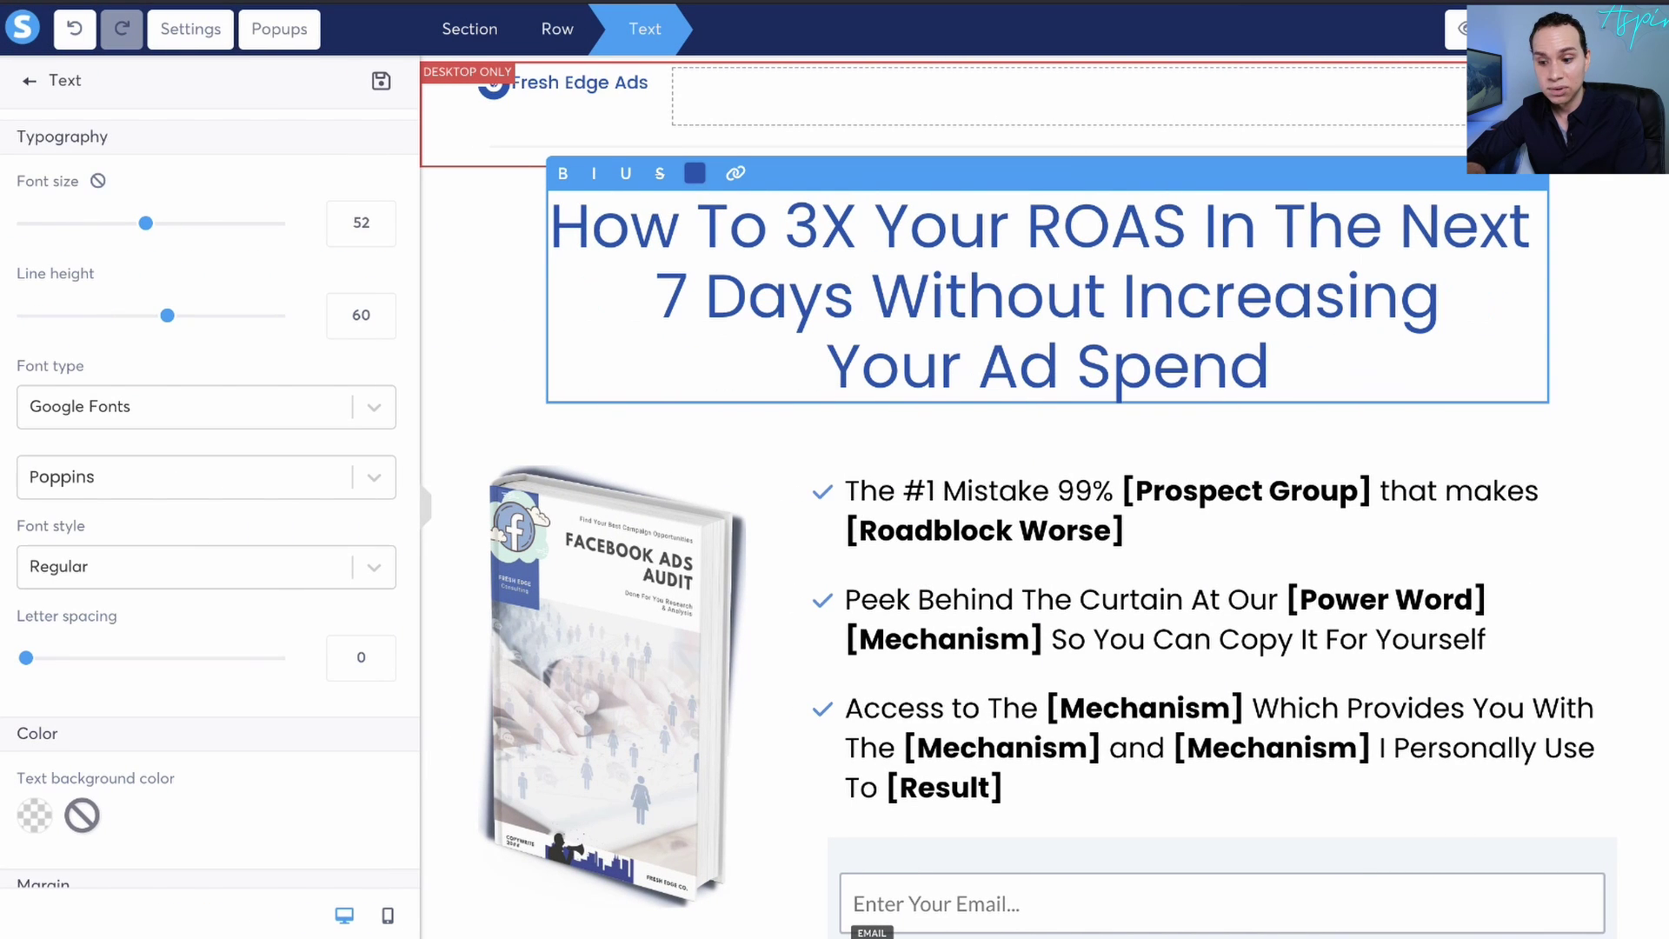
Check the headline on mobile, then adjust the spacing between 'Increasing' and 'Your'
{"action": "left_click", "coordinate": [387, 919]}
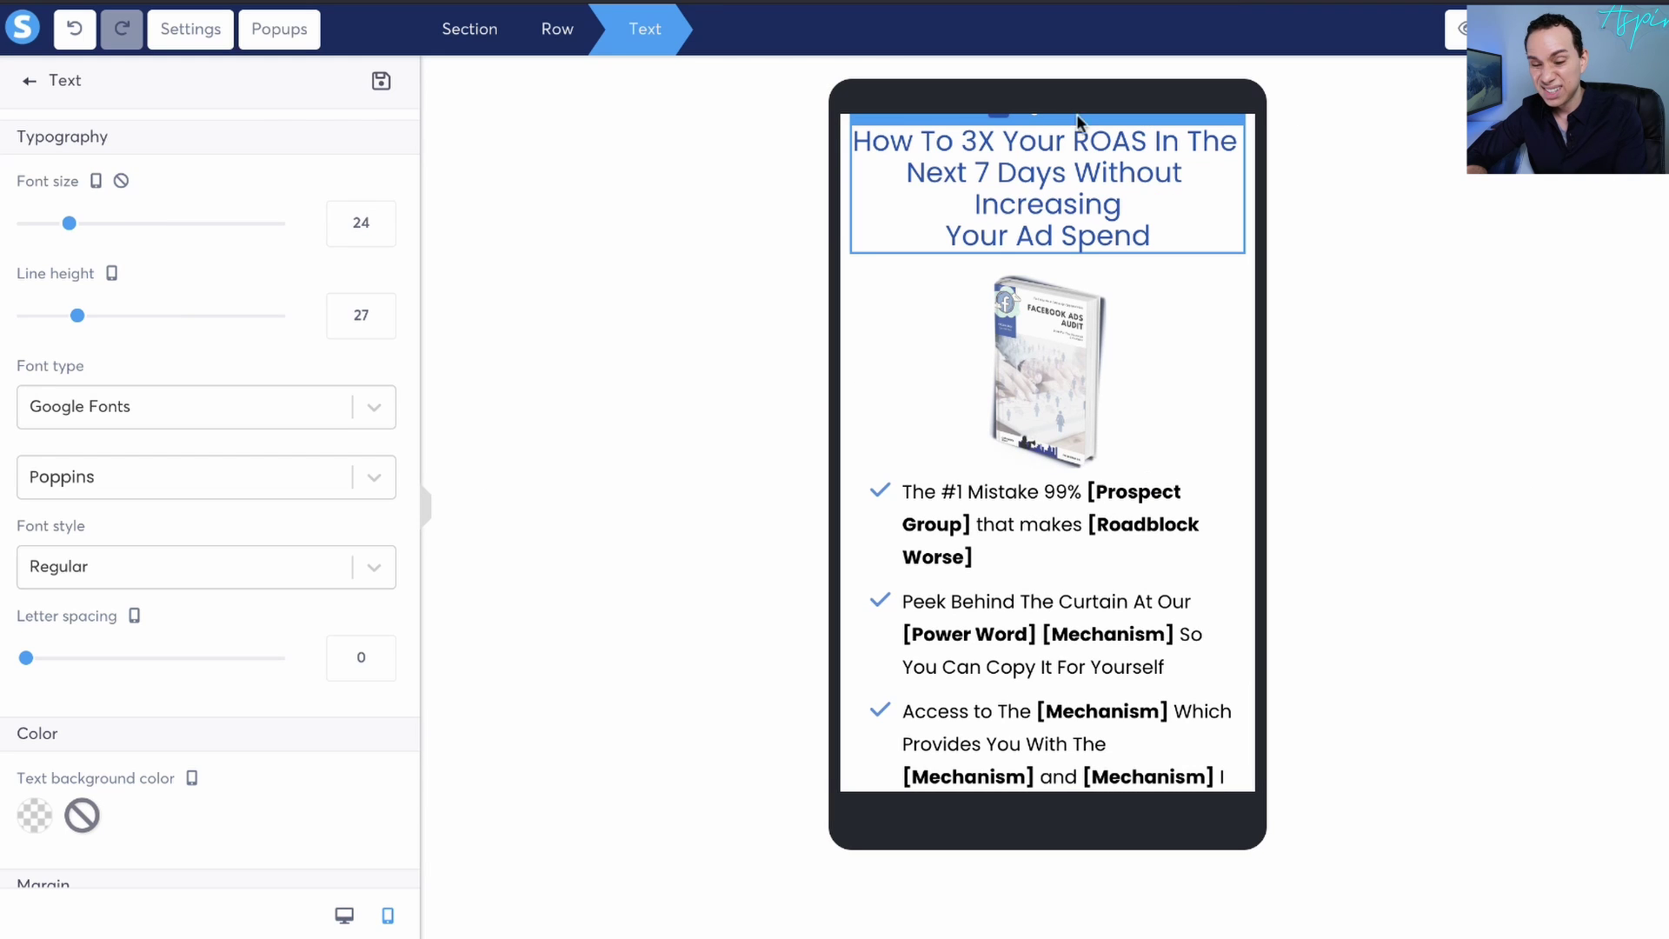
{"action": "left_click", "coordinate": [345, 916]}
{"action": "left_click", "coordinate": [811, 362]}
{"action": "key", "text": "BackSpace"}
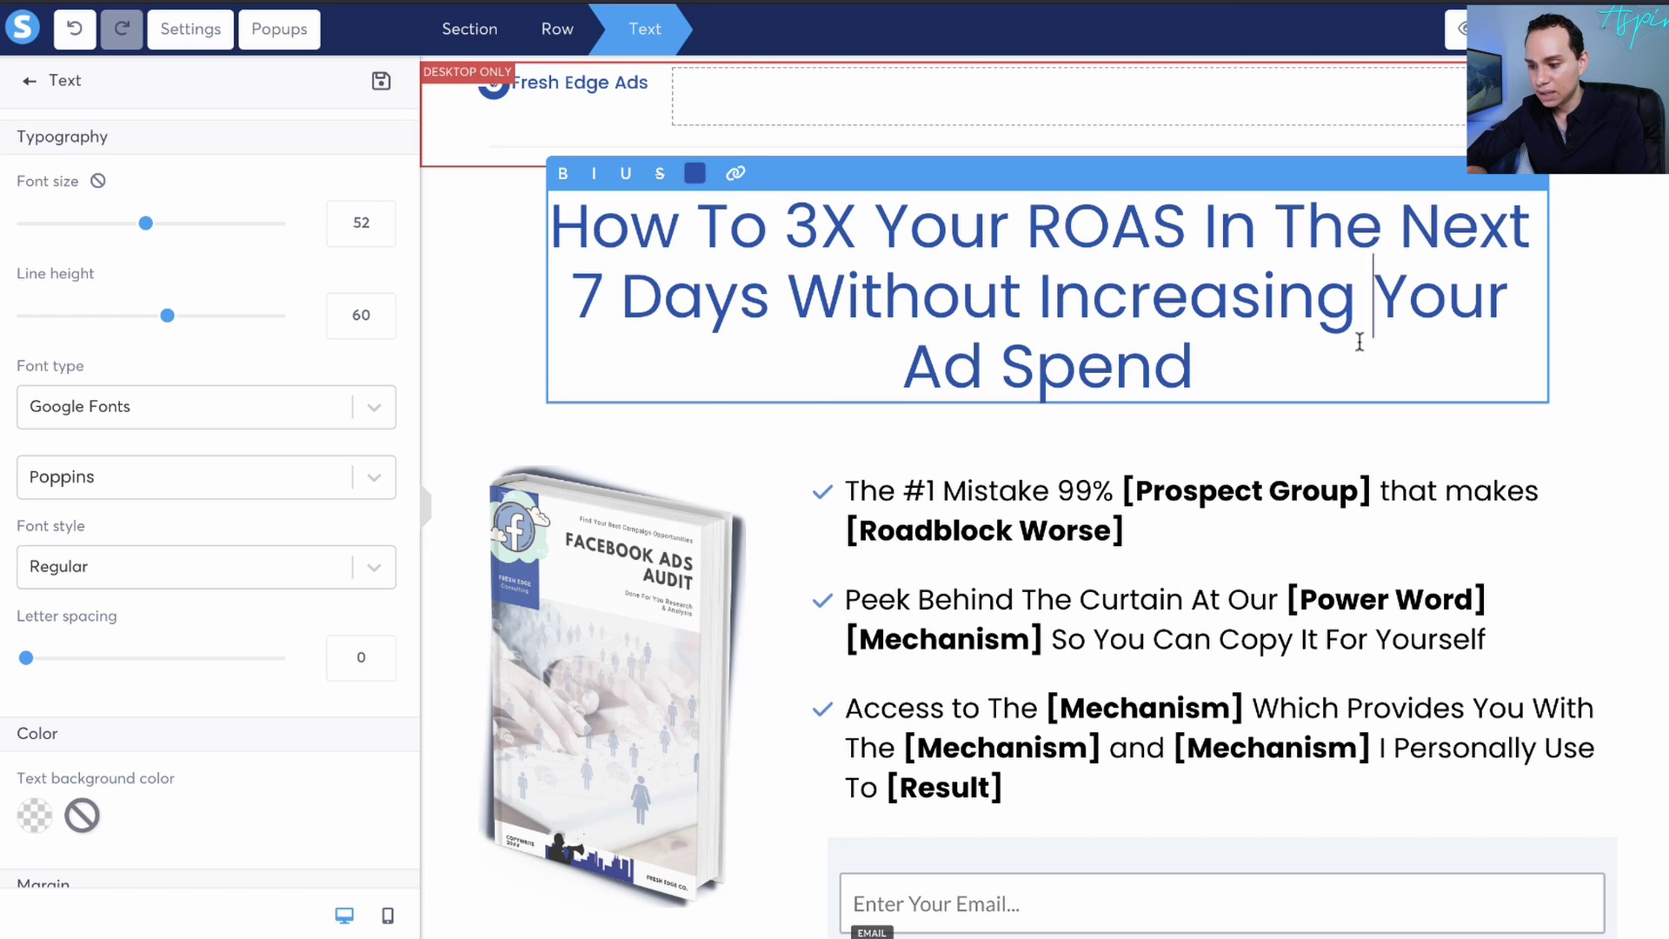
{"action": "key", "text": "BackSpace"}
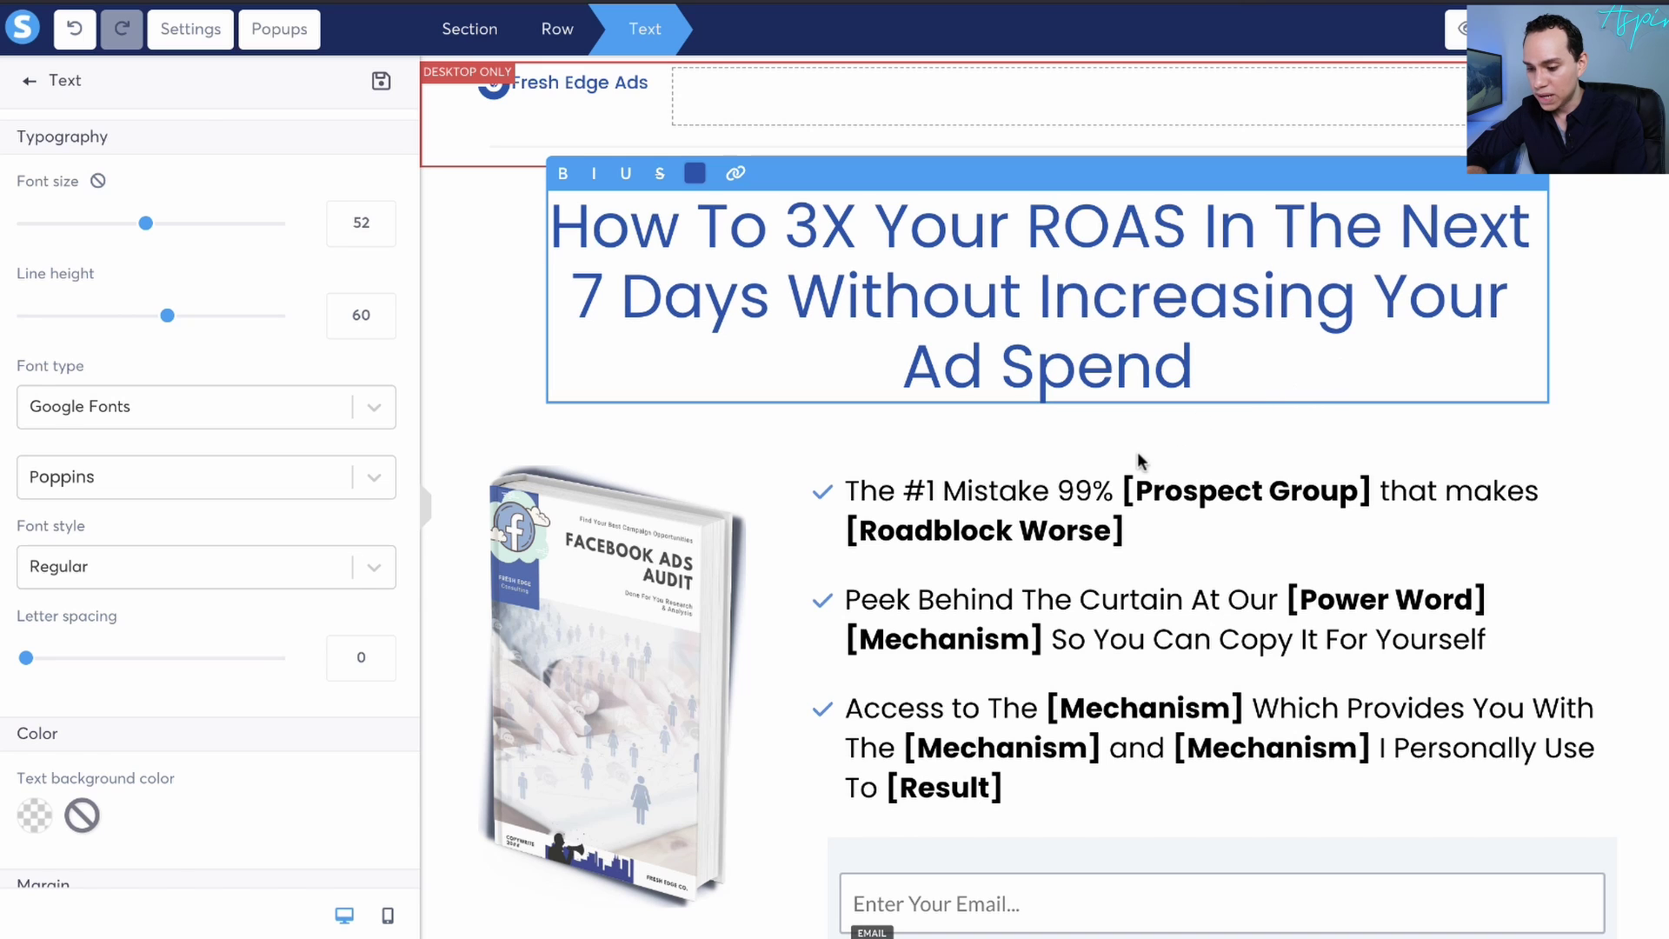
{"action": "key", "text": "Escape"}
{"action": "left_click", "coordinate": [598, 238]}
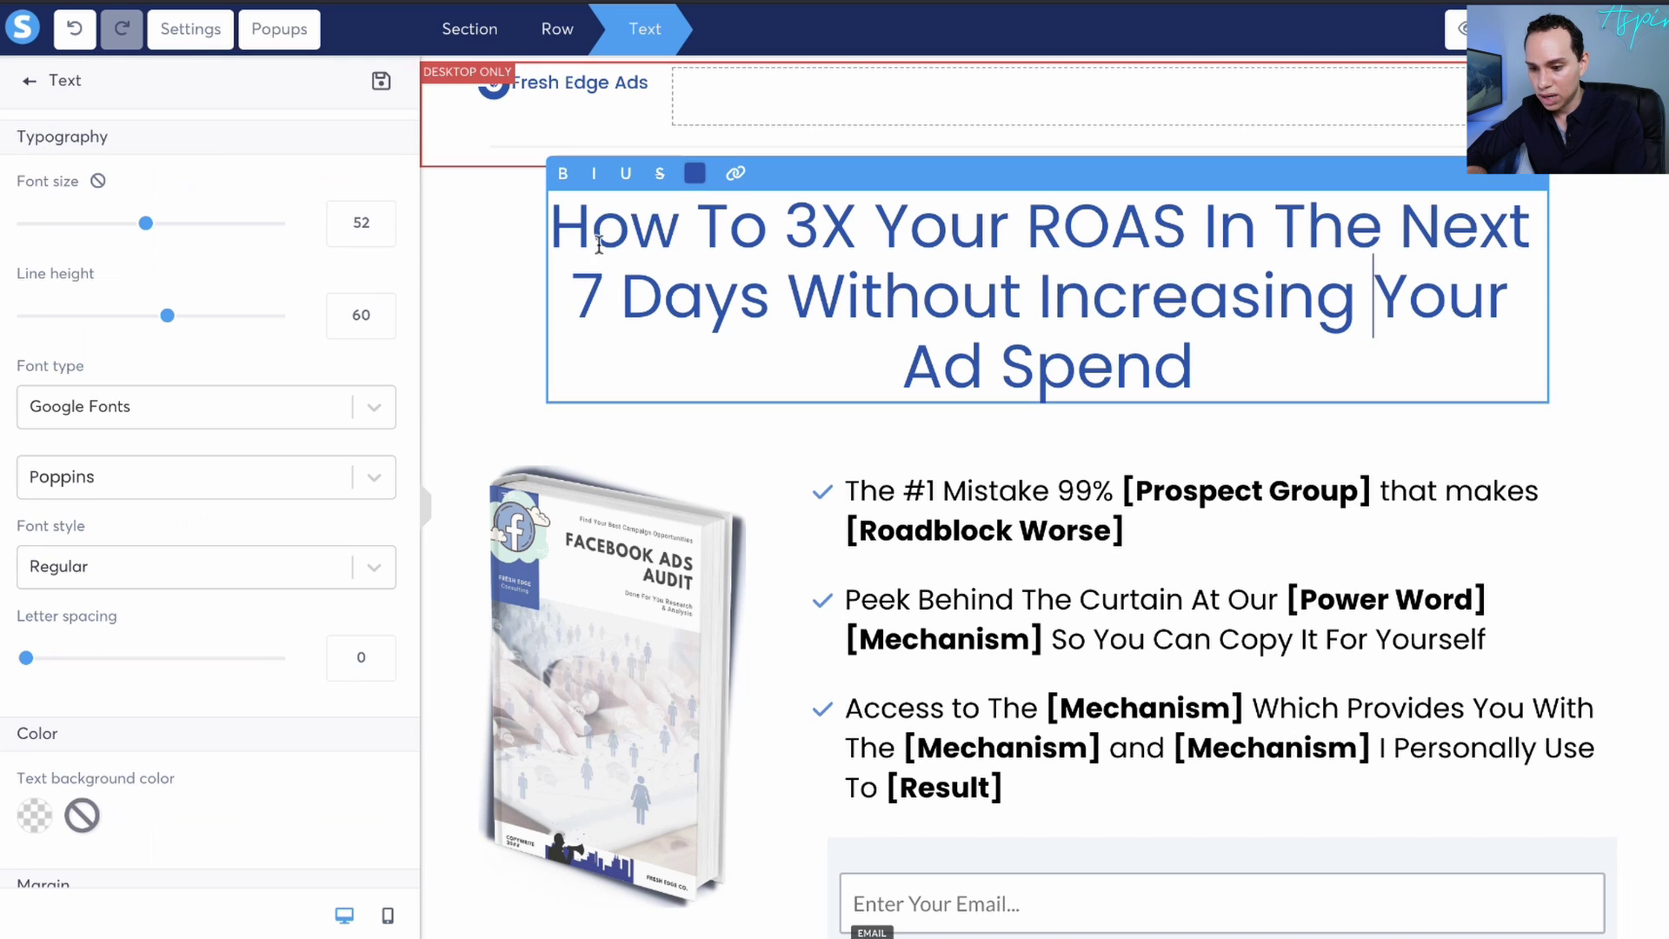
Switch the headline padding to per-side values and raise the second value with the spin arrows
{"action": "scroll", "coordinate": [240, 235], "scroll_direction": "down", "scroll_amount": 7}
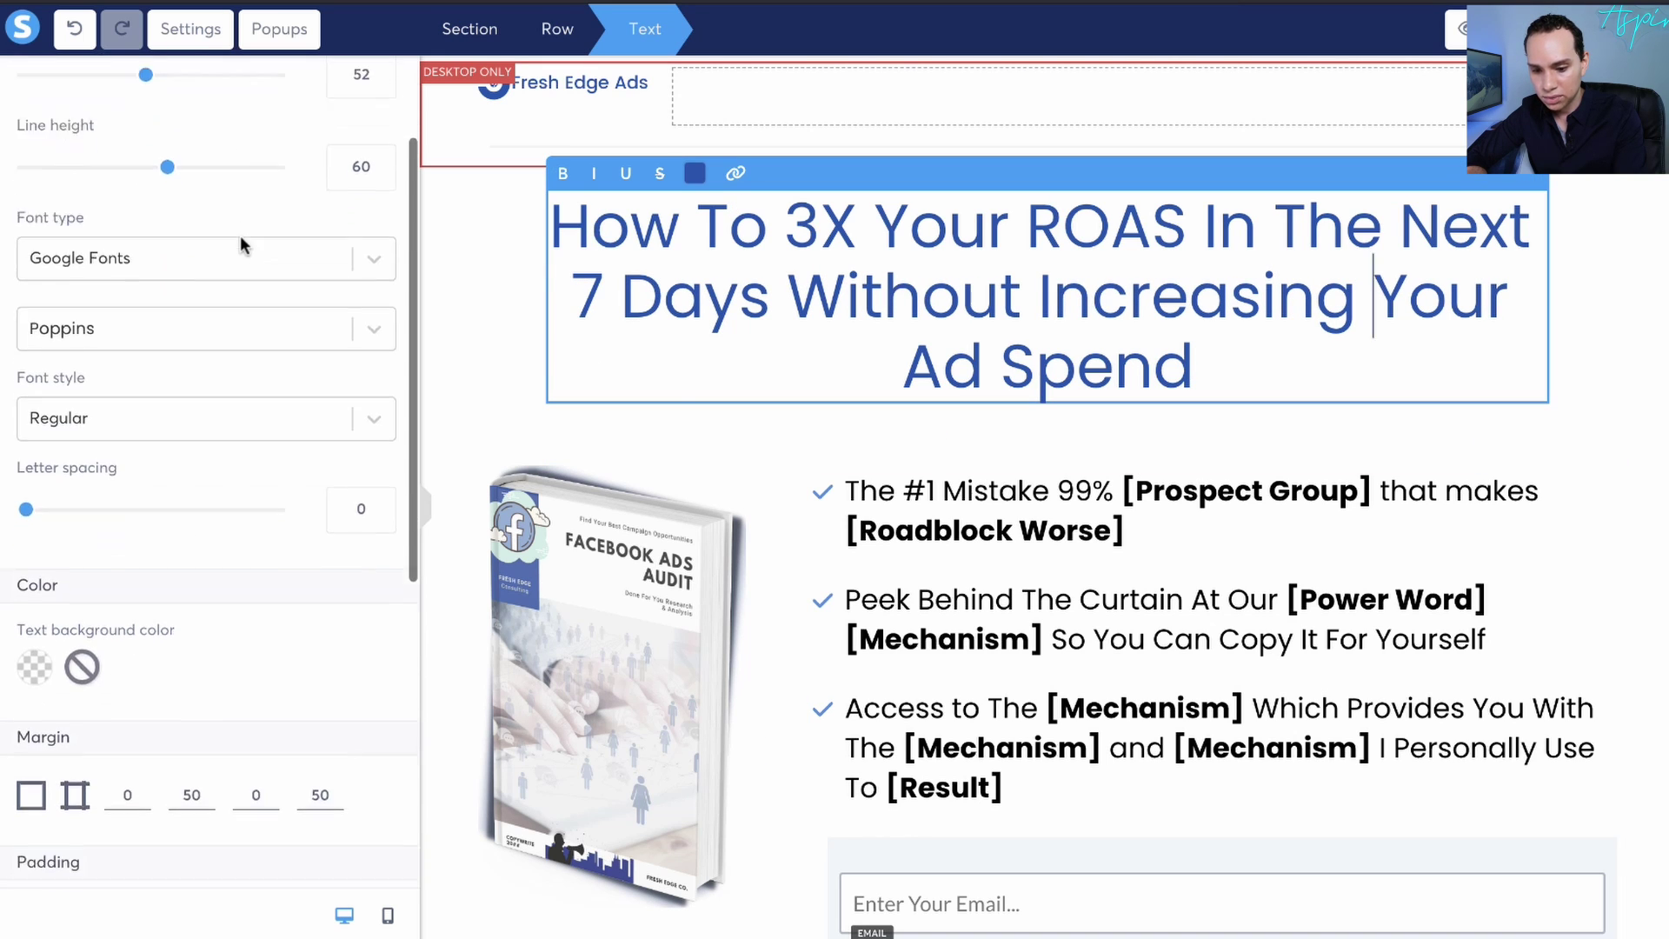
{"action": "scroll", "coordinate": [240, 234], "scroll_direction": "down", "scroll_amount": 1}
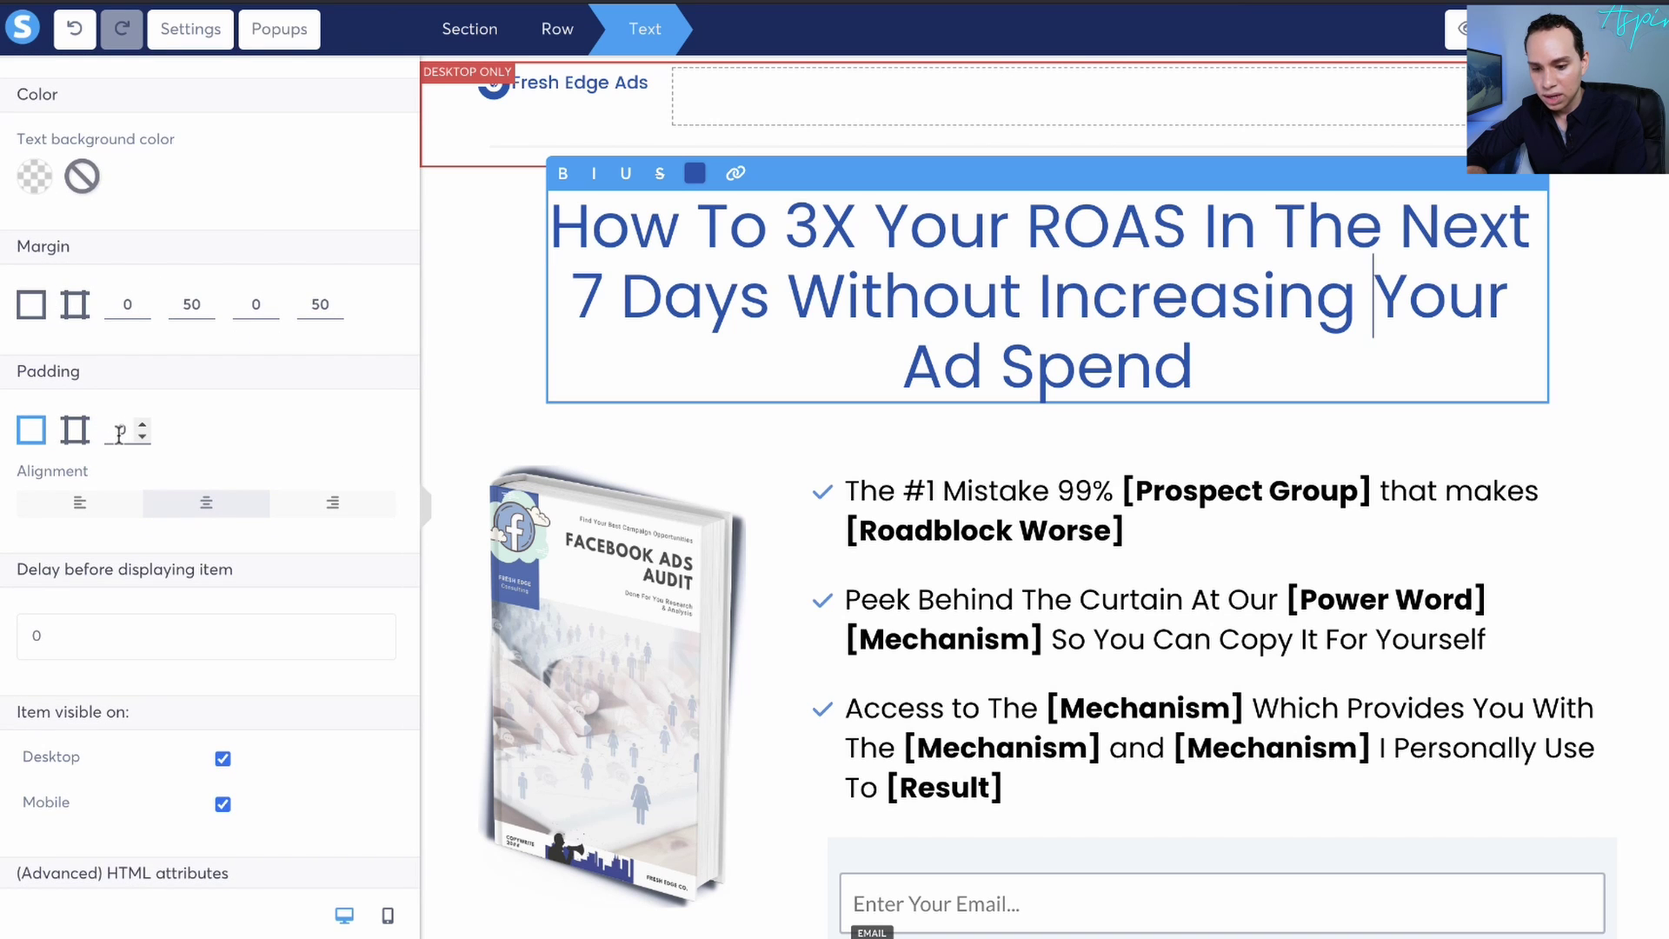
{"action": "left_click", "coordinate": [75, 434]}
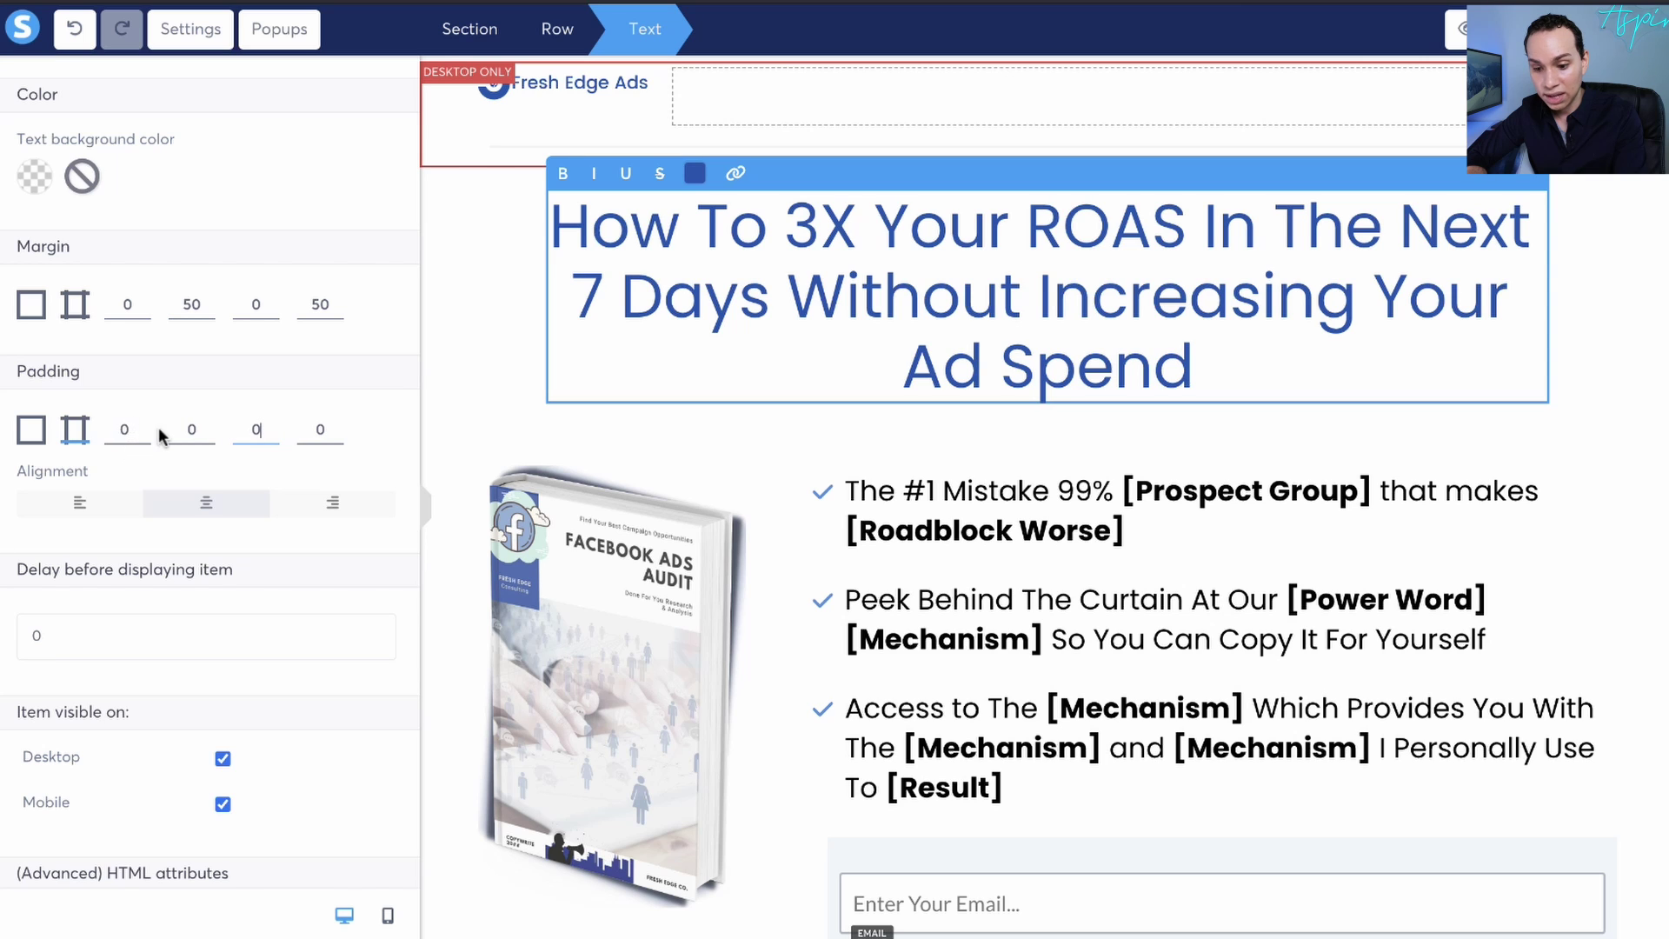
{"action": "left_click", "coordinate": [204, 428]}
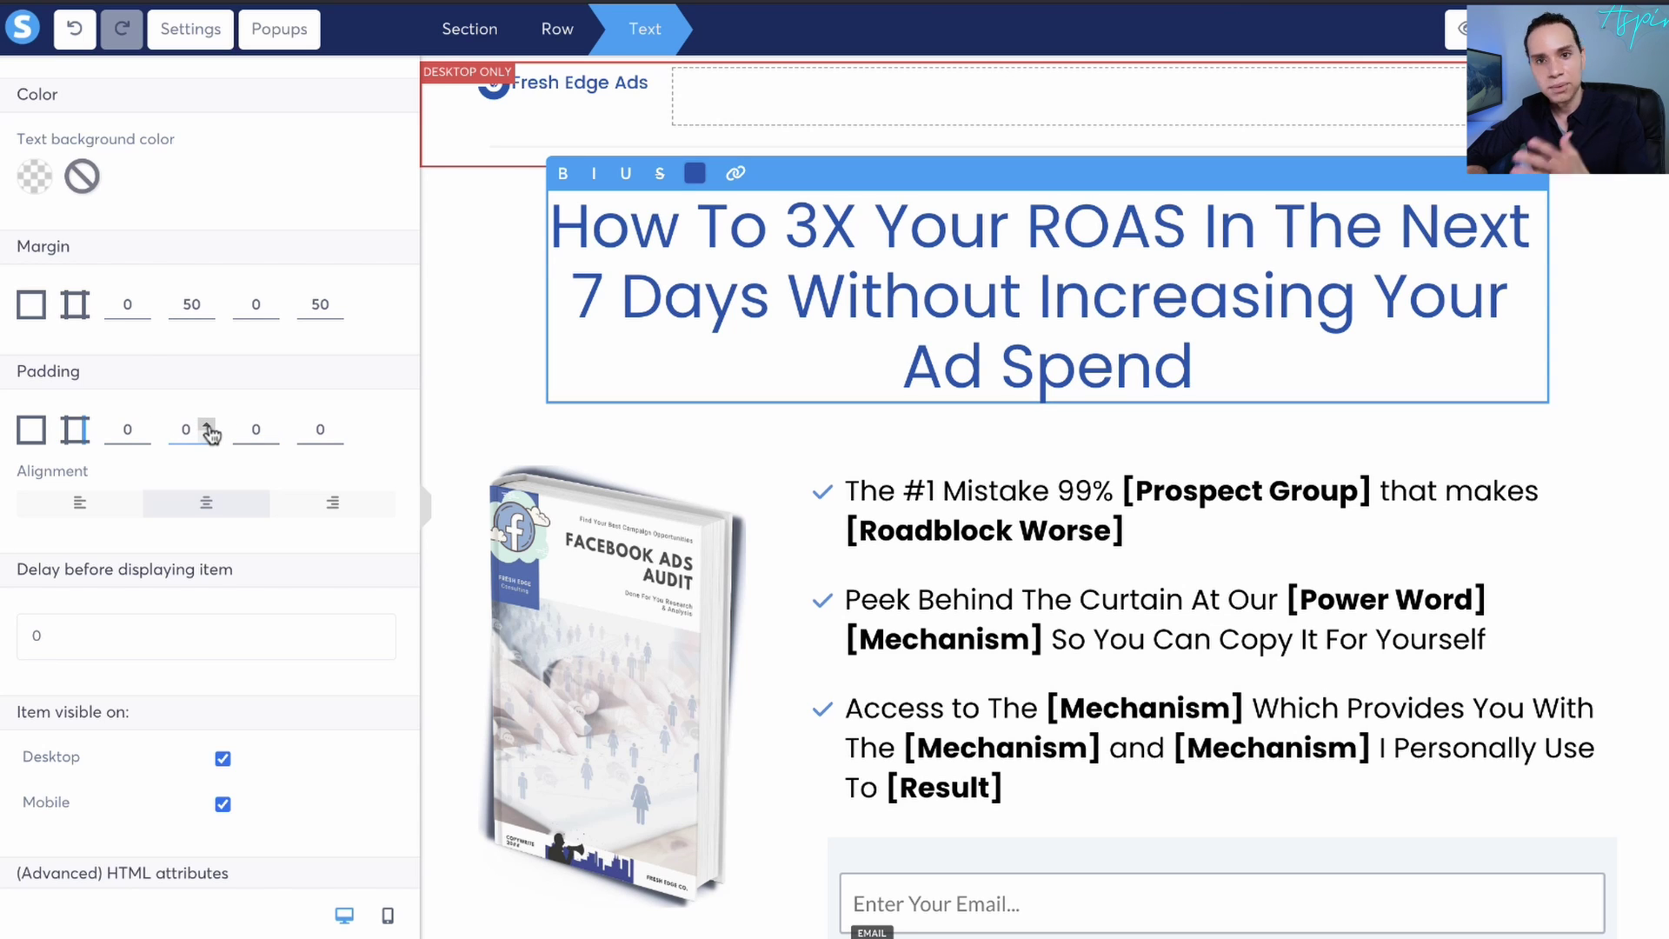
{"action": "left_click", "coordinate": [207, 424]}
{"action": "left_click", "coordinate": [207, 425]}
{"action": "left_click", "coordinate": [207, 424]}
{"action": "left_click", "coordinate": [207, 424]}
{"action": "left_click", "coordinate": [206, 424]}
{"action": "left_click", "coordinate": [207, 424]}
{"action": "left_click", "coordinate": [207, 425]}
{"action": "left_click", "coordinate": [207, 425]}
{"action": "left_click", "coordinate": [207, 425]}
{"action": "left_click", "coordinate": [207, 425]}
{"action": "left_click", "coordinate": [207, 425]}
{"action": "left_click", "coordinate": [207, 425]}
{"action": "left_click", "coordinate": [207, 425]}
{"action": "left_click", "coordinate": [207, 425]}
{"action": "left_click", "coordinate": [207, 425]}
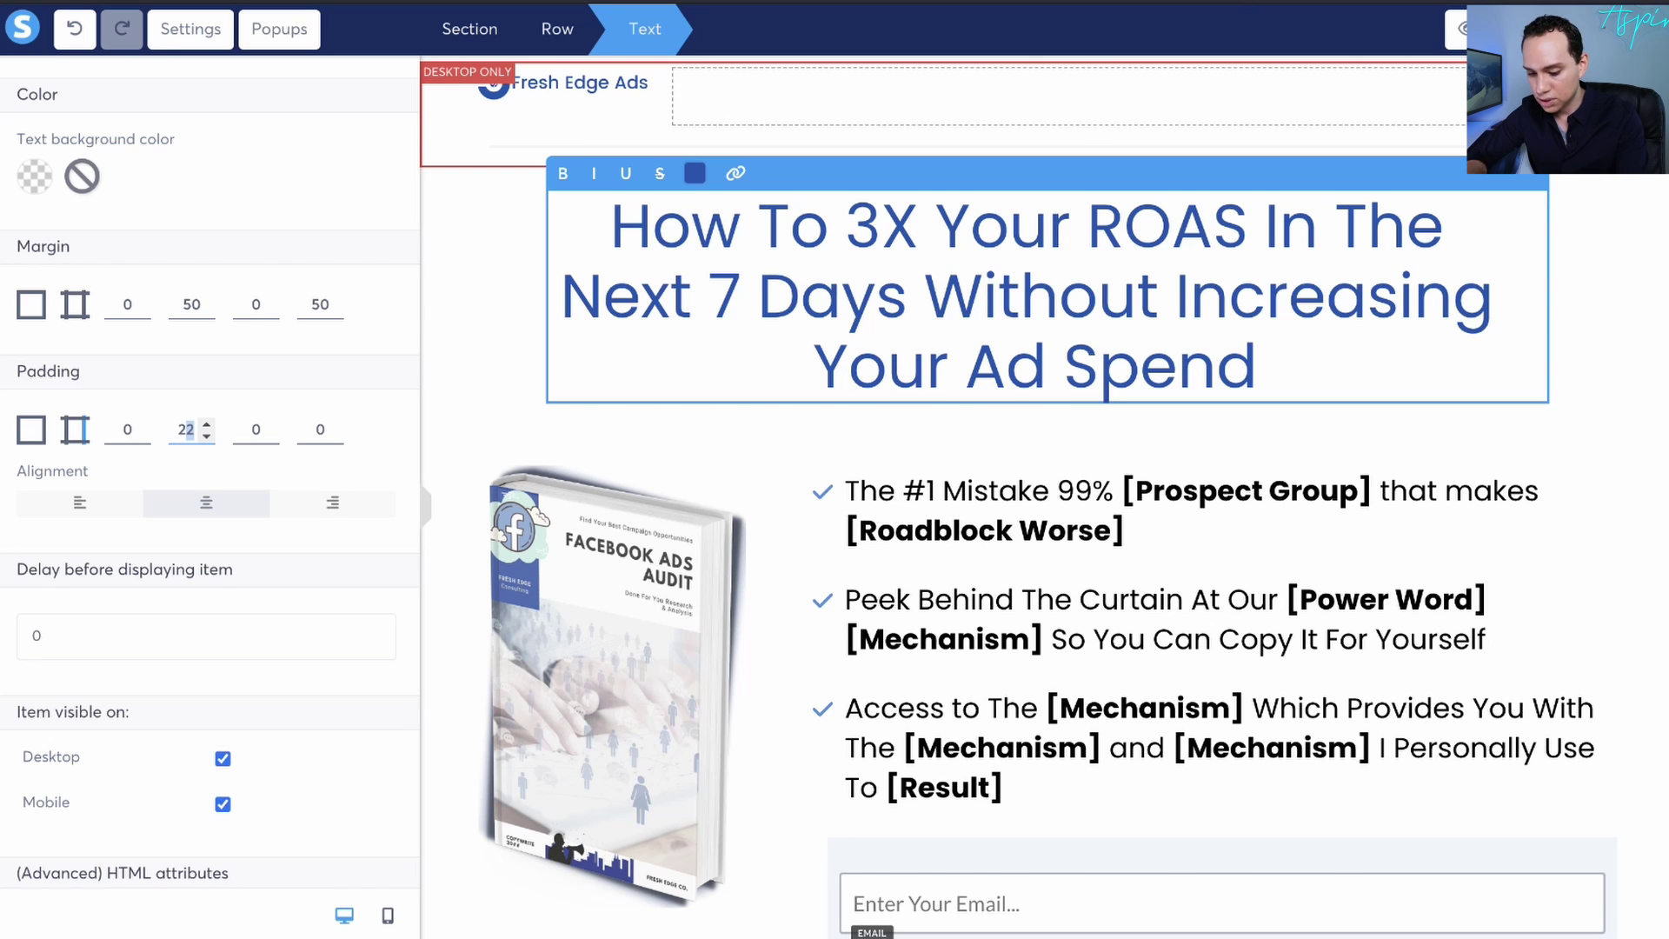
Try padding values 303 and 3, reset the padding fields to 0, and preview on mobile
{"action": "type", "text": "30"}
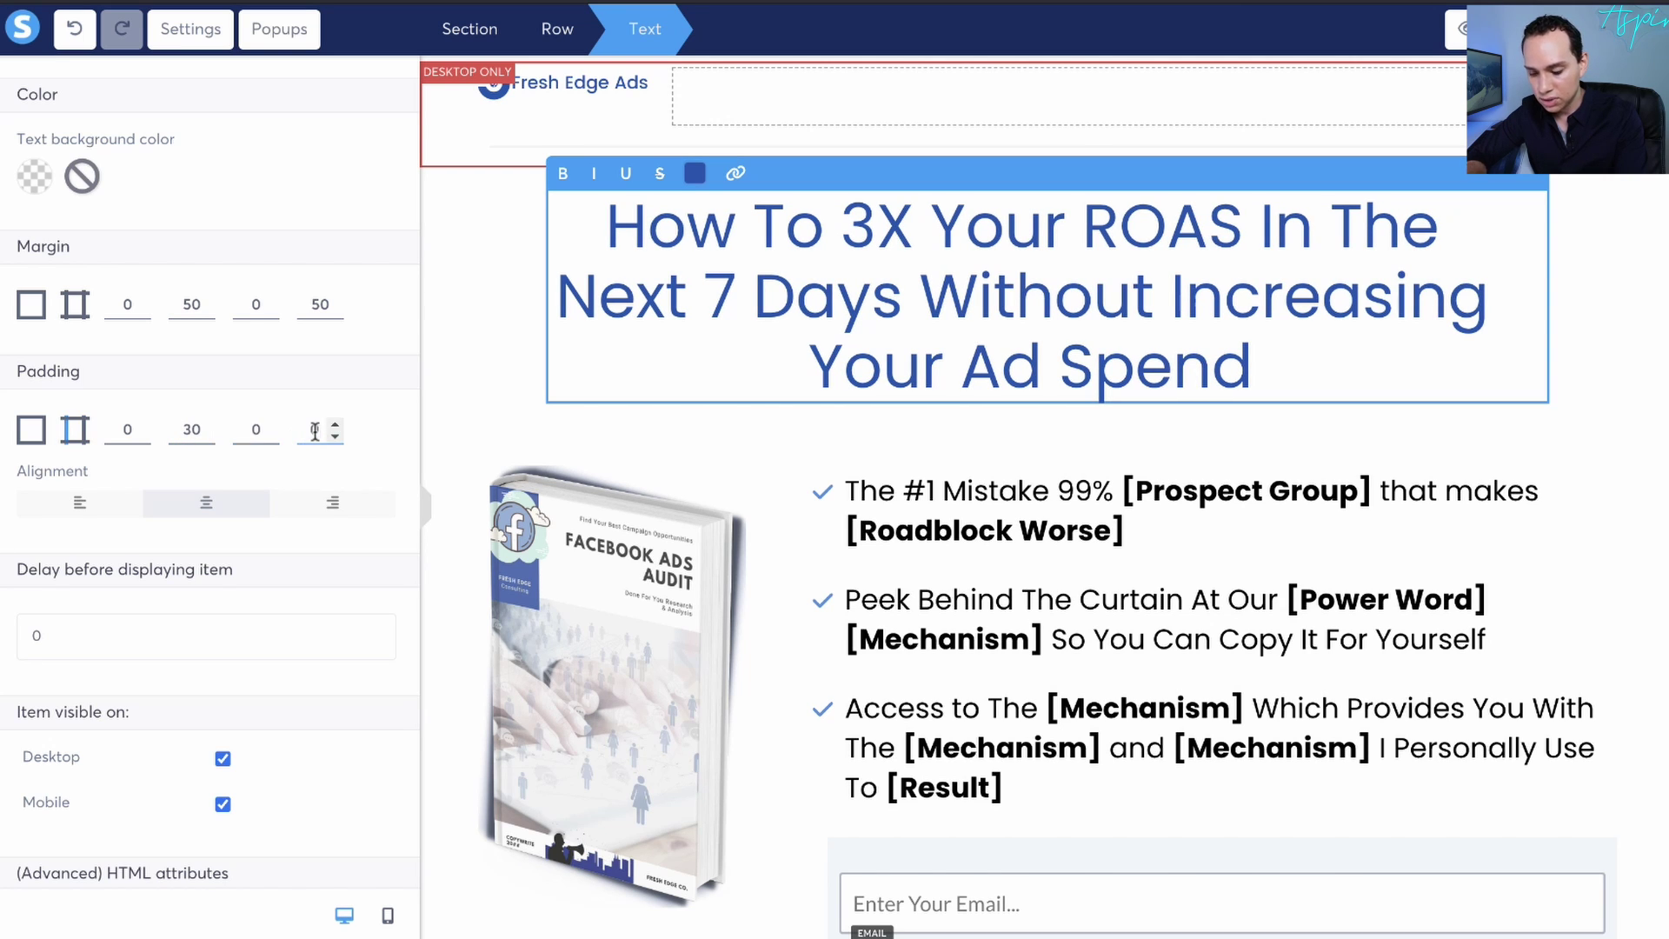
{"action": "type", "text": "3"}
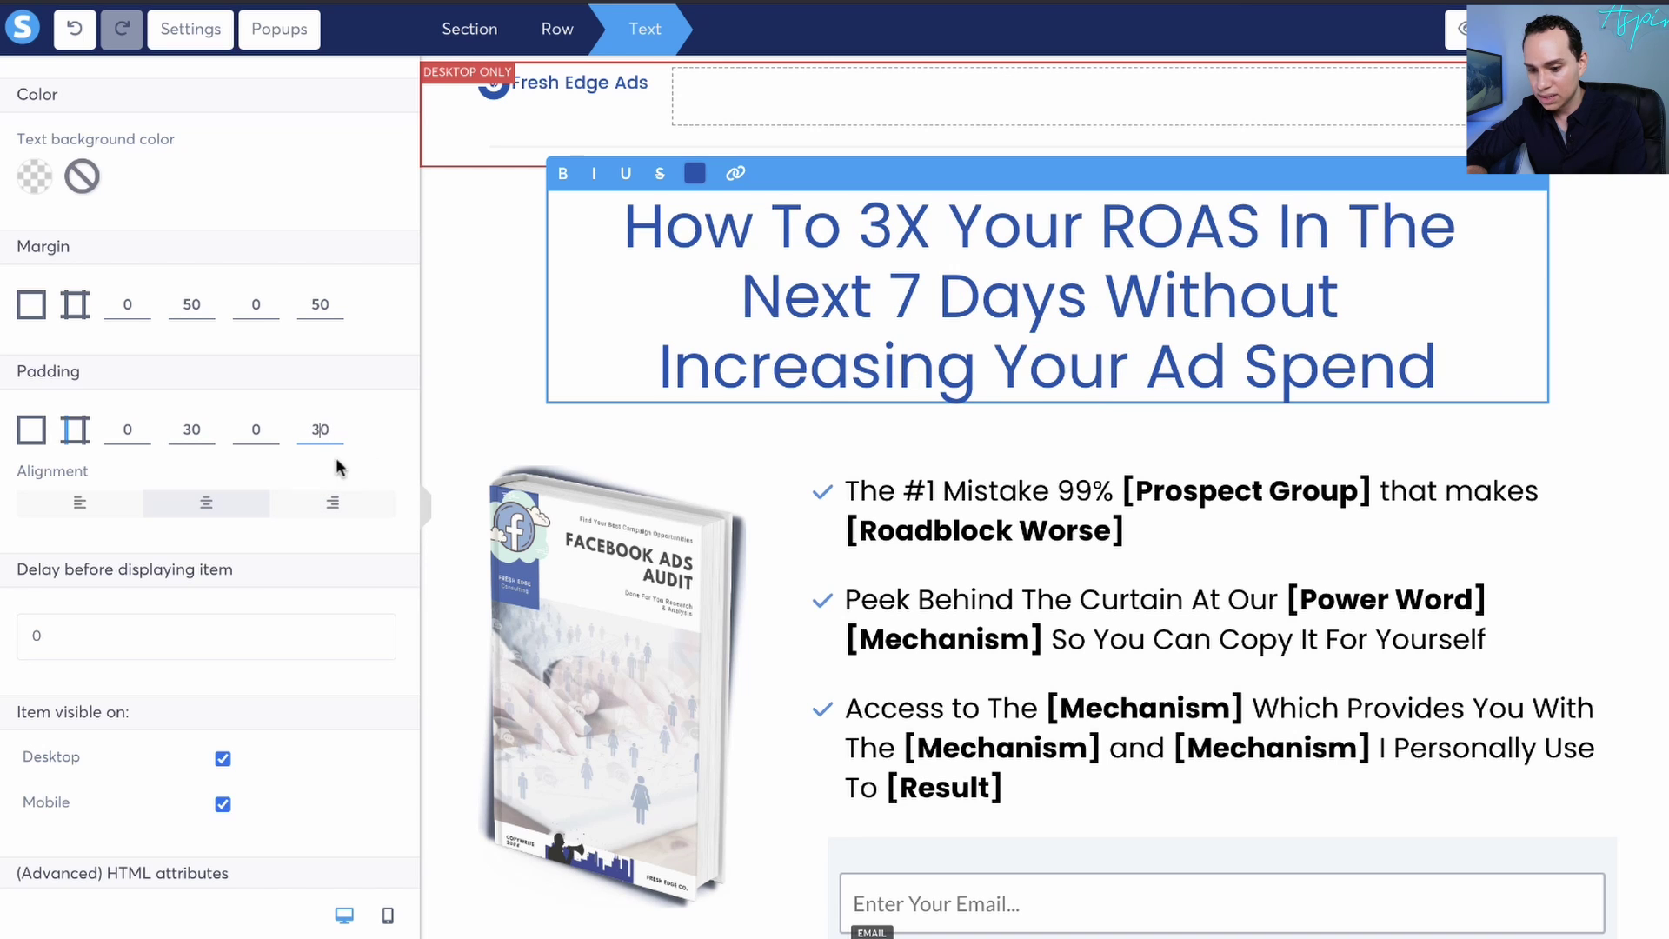
{"action": "key", "text": "BackSpace"}
{"action": "type", "text": "3"}
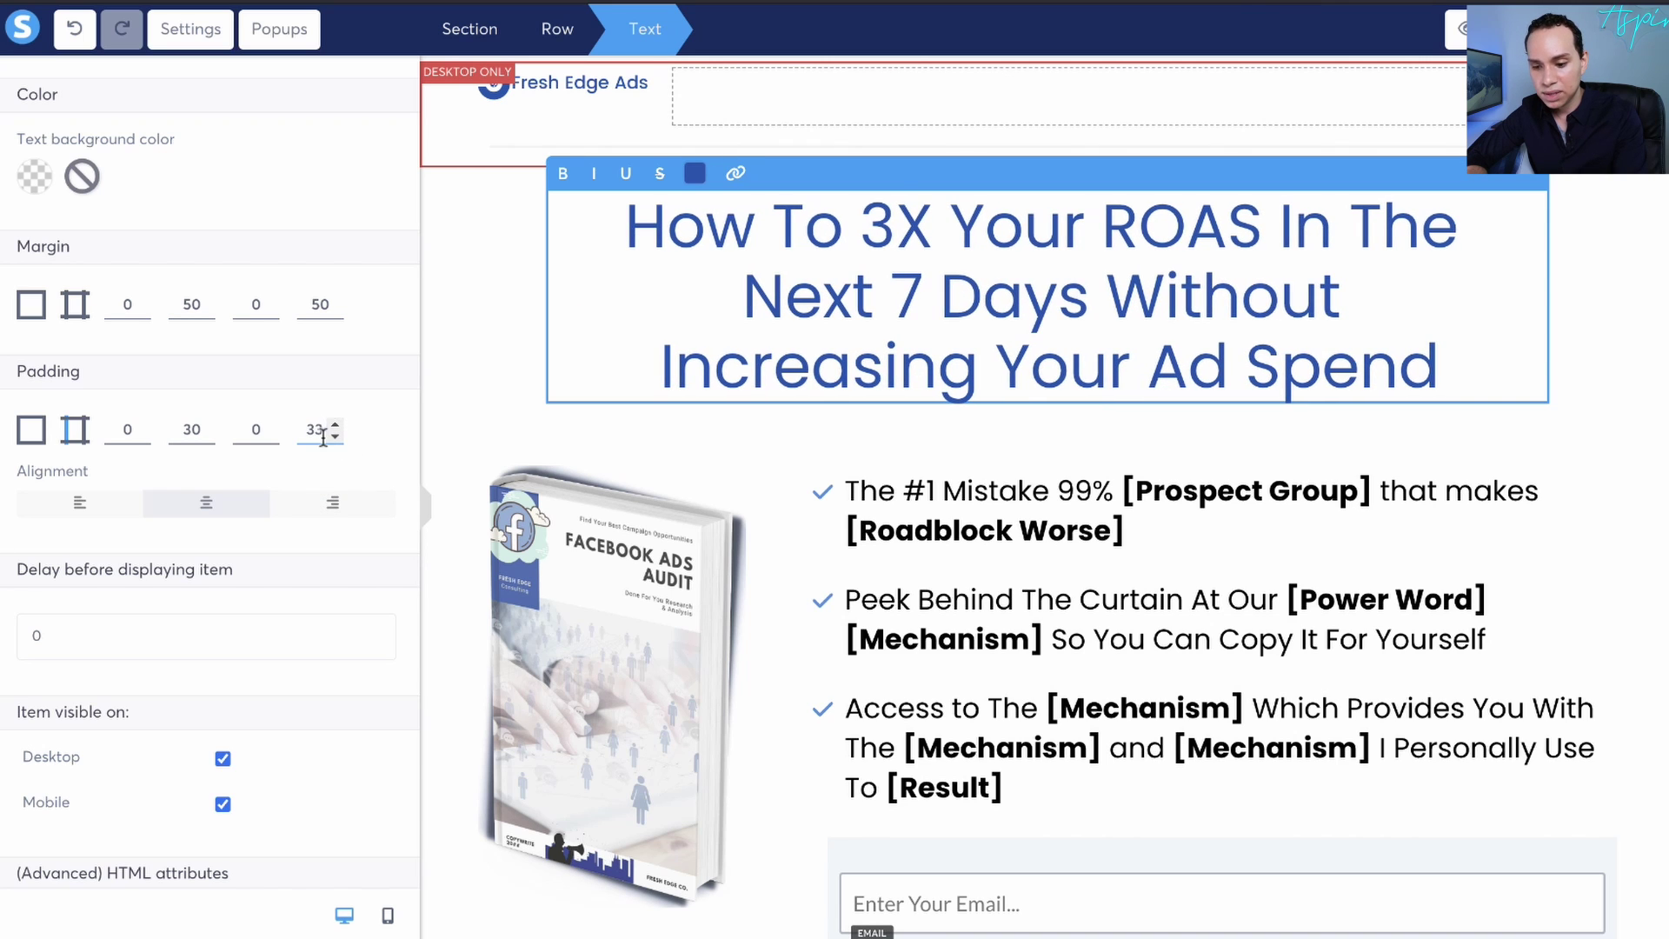
{"action": "double_click", "coordinate": [315, 429]}
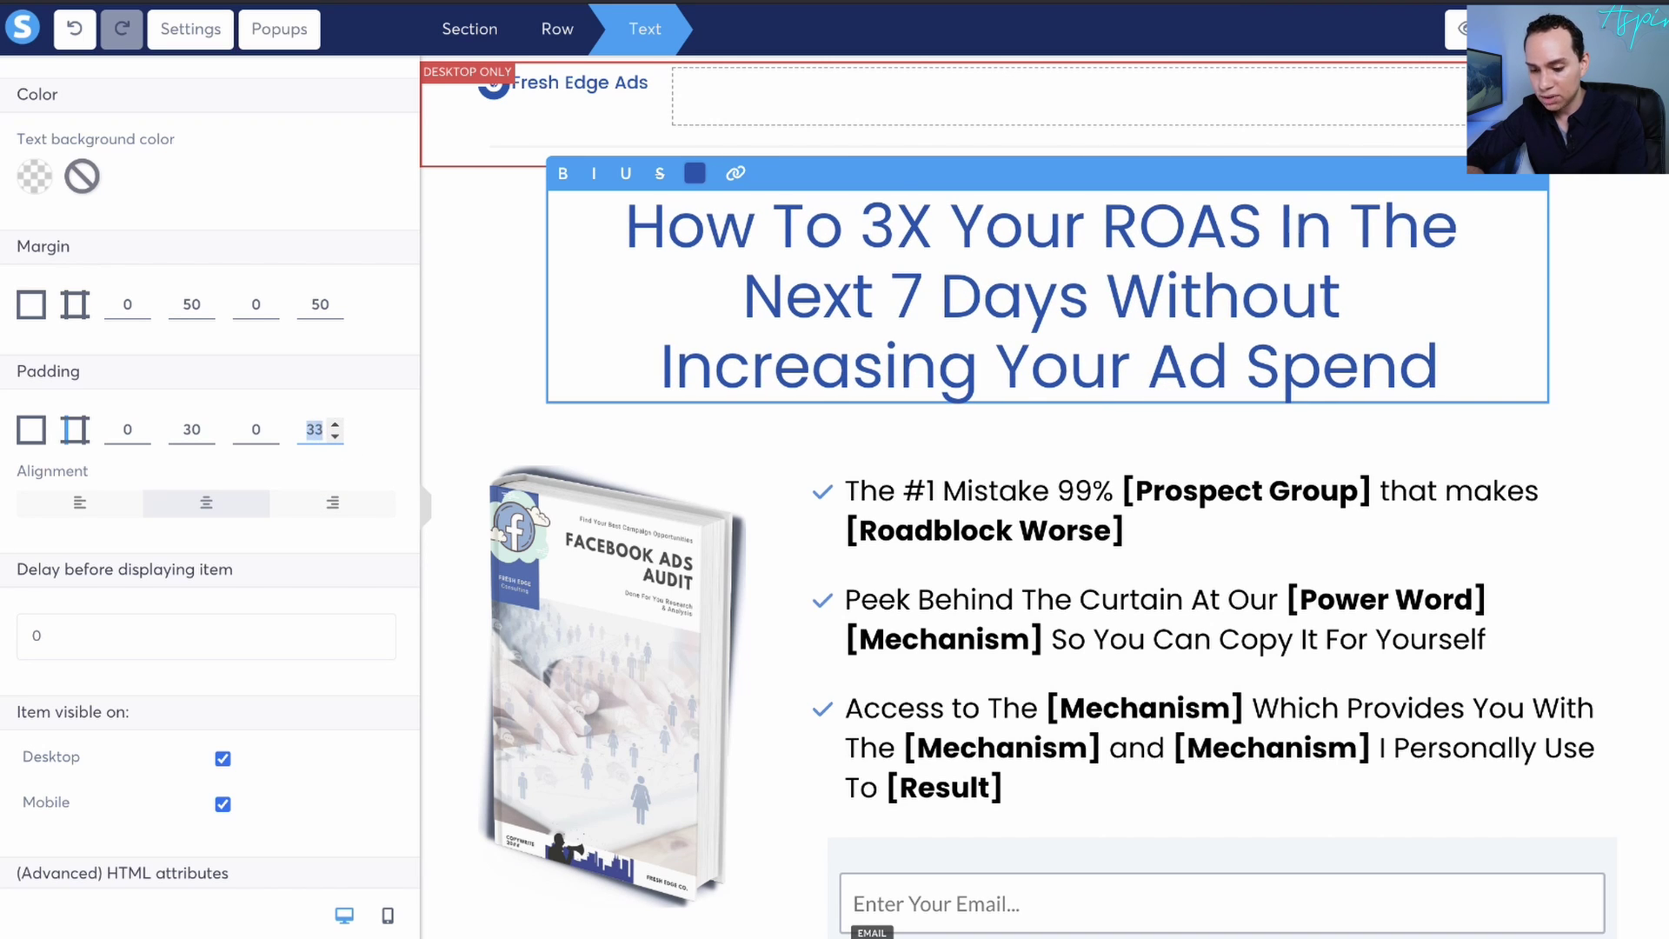
{"action": "type", "text": "0"}
{"action": "left_click", "coordinate": [194, 430]}
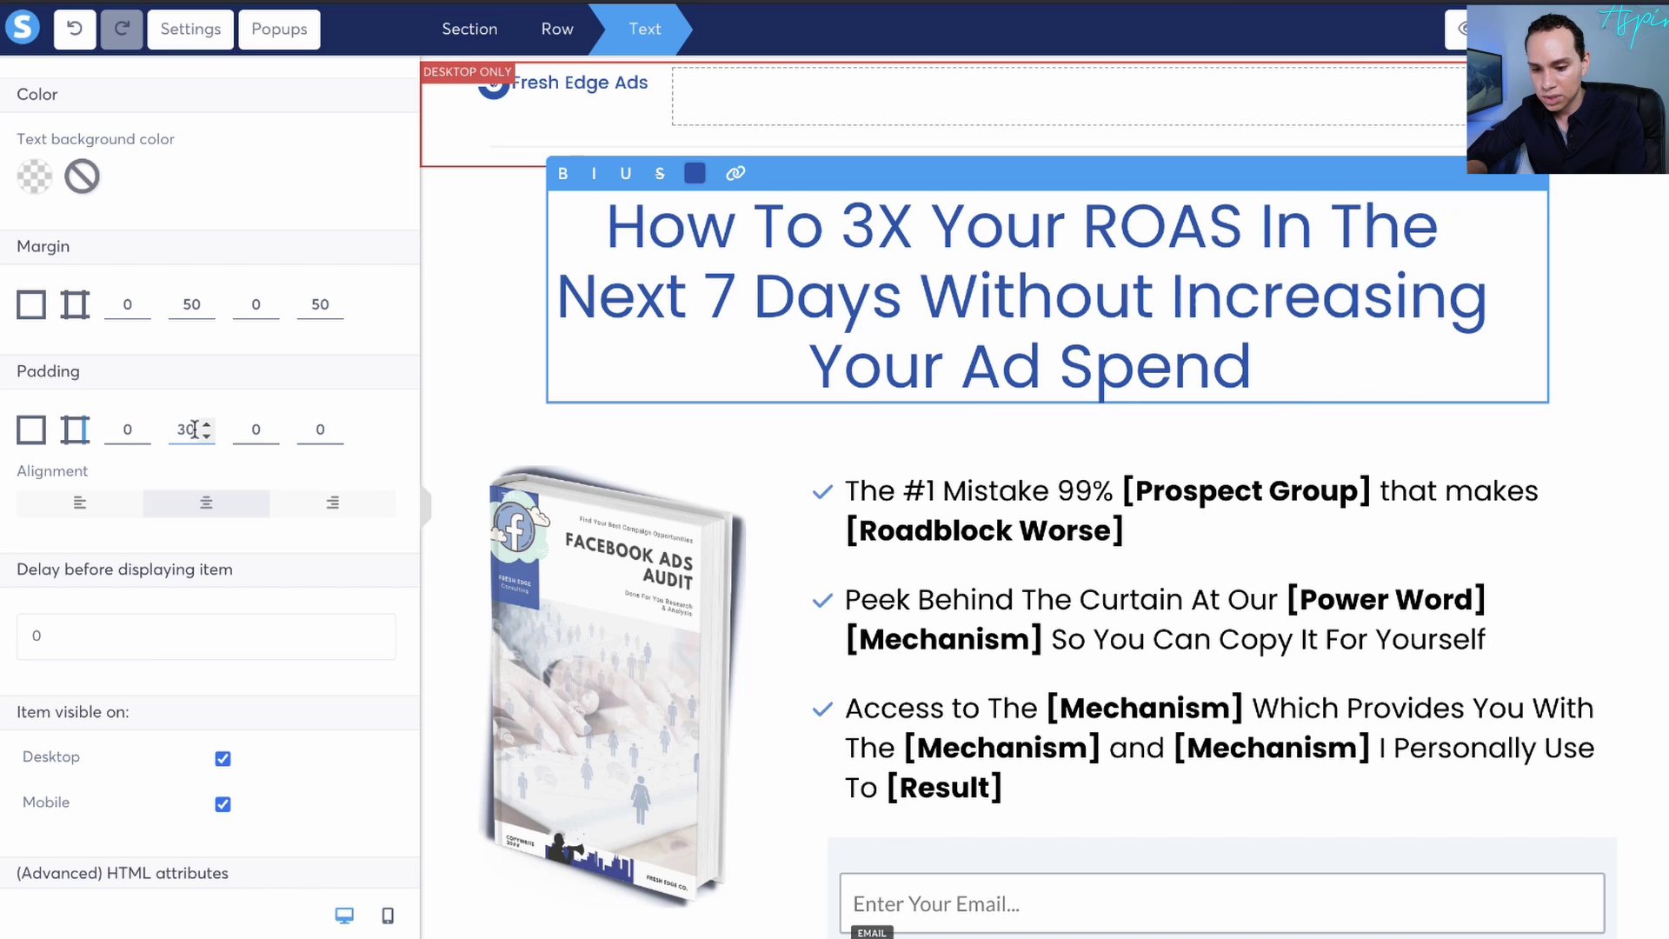
{"action": "double_click", "coordinate": [195, 430]}
{"action": "type", "text": "0"}
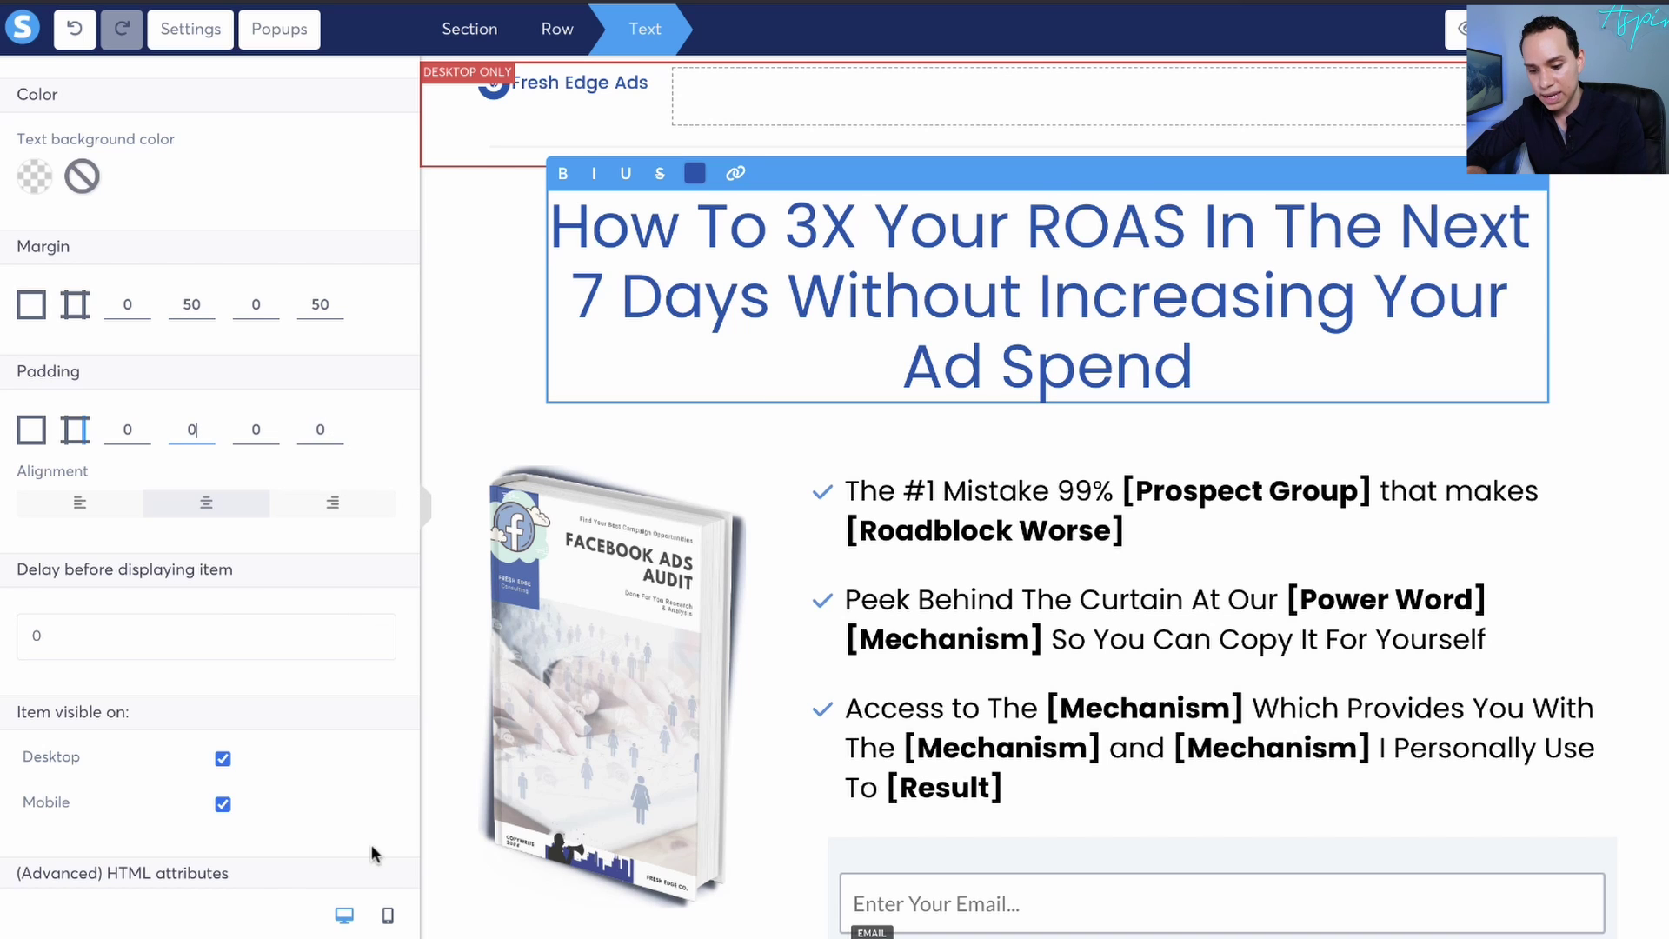
{"action": "left_click", "coordinate": [388, 916]}
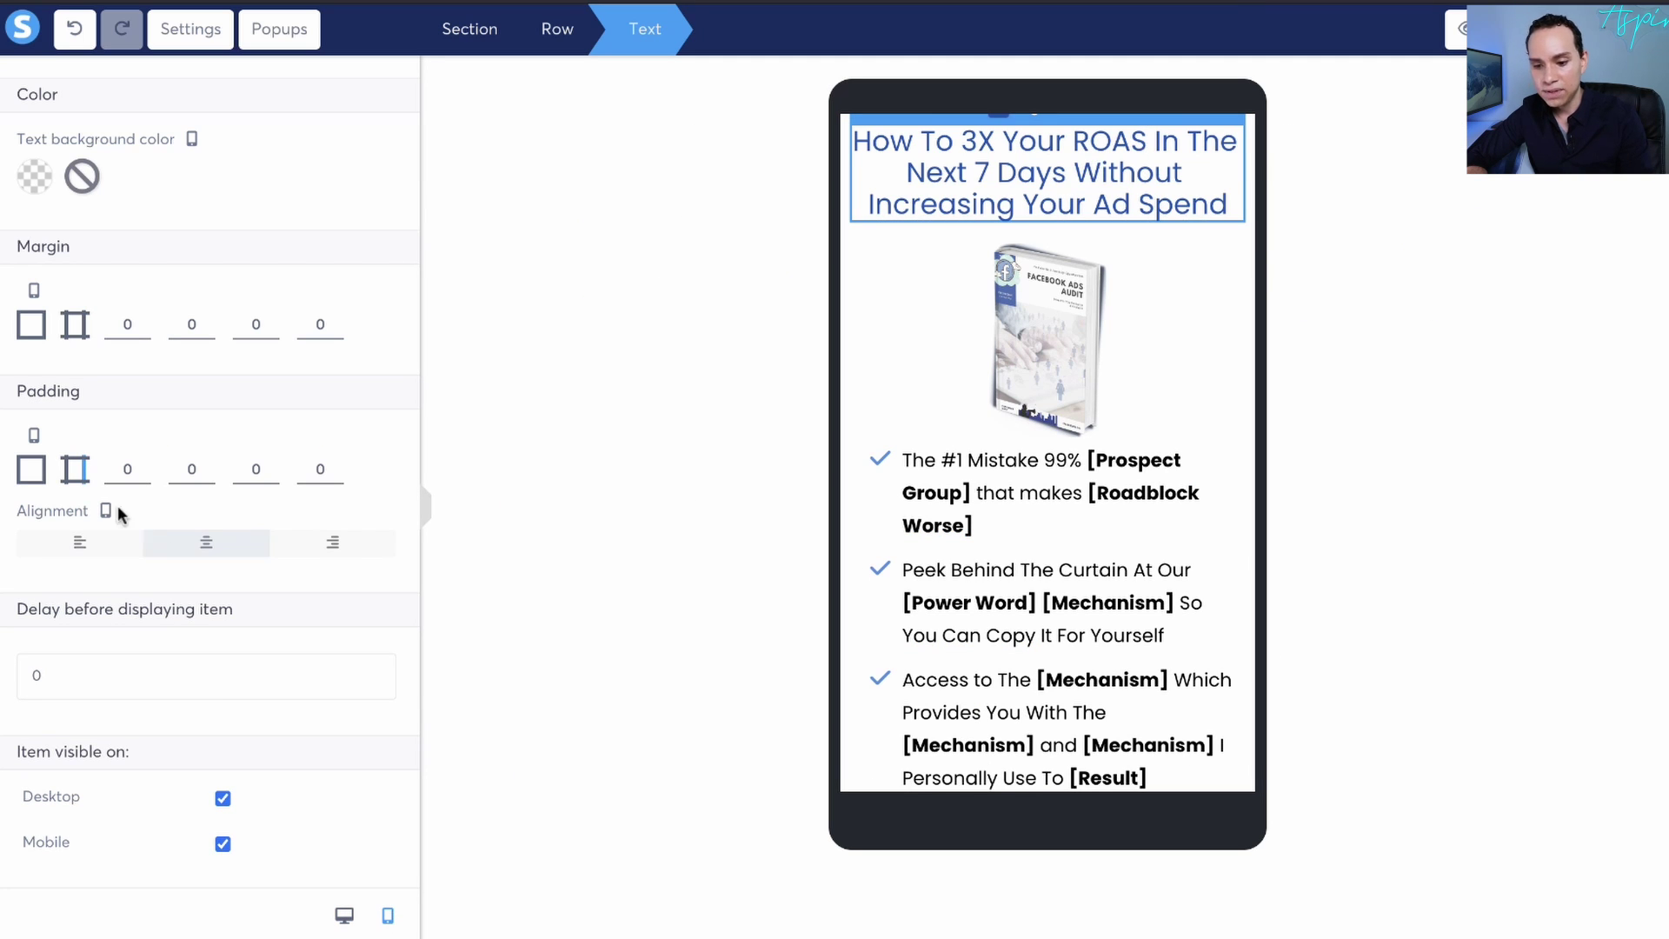
Deselect the headline and return the page to the desktop layout
{"action": "left_click", "coordinate": [540, 304]}
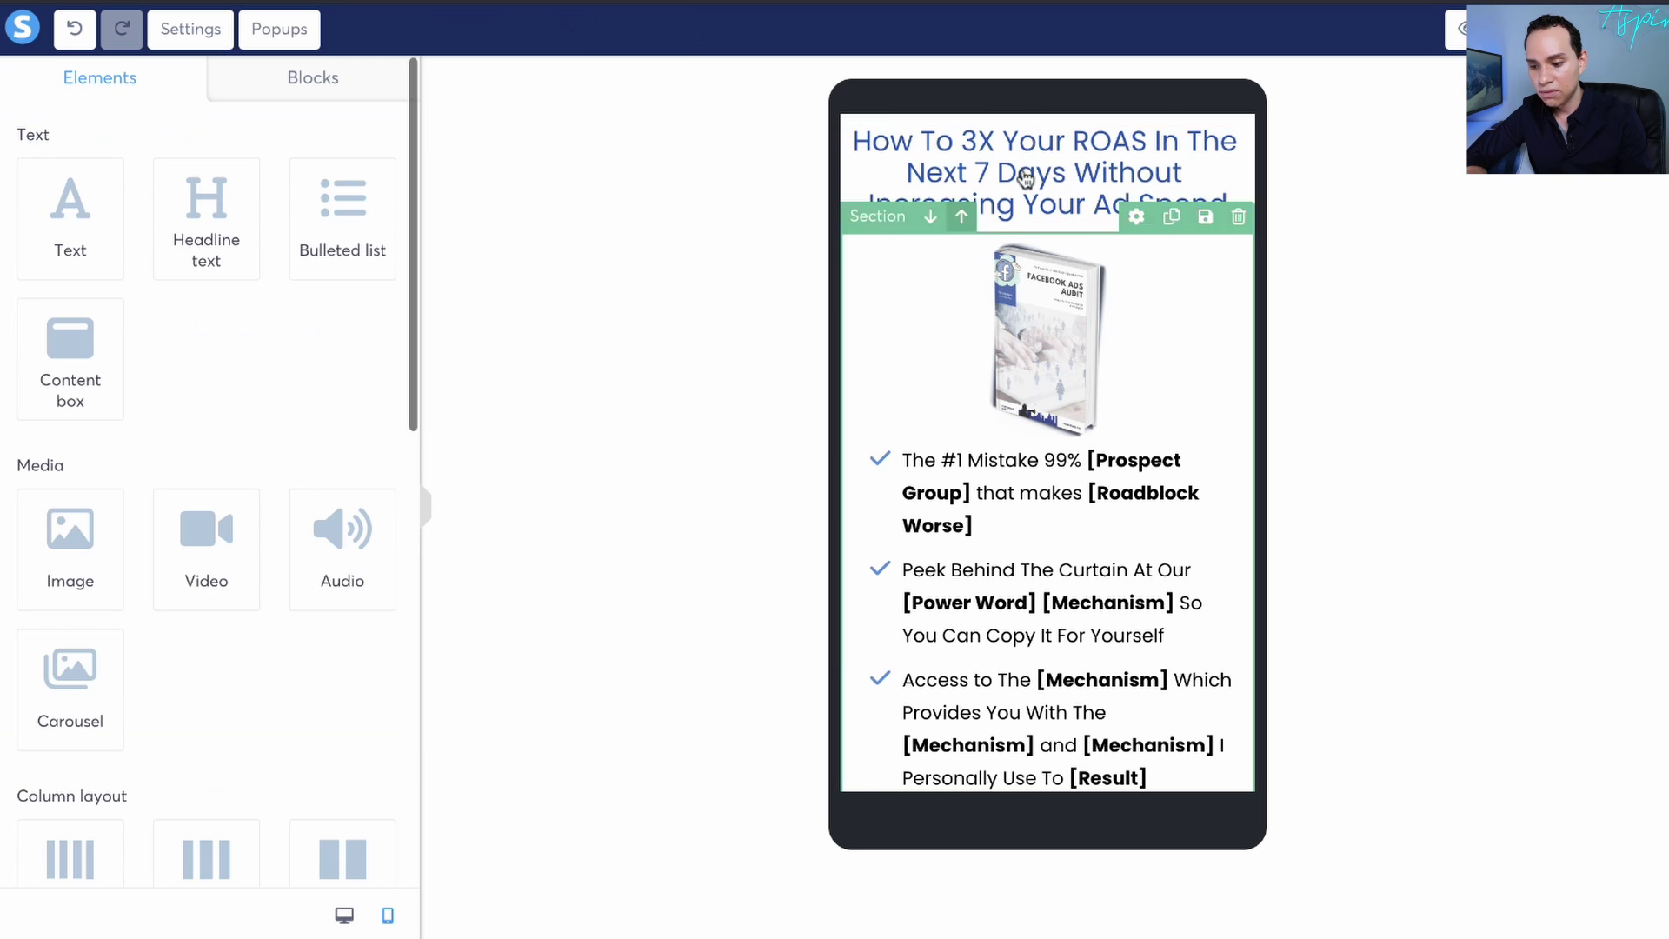
{"action": "scroll", "coordinate": [1156, 522], "scroll_direction": "down", "scroll_amount": 5}
{"action": "scroll", "coordinate": [1130, 434], "scroll_direction": "up", "scroll_amount": 5}
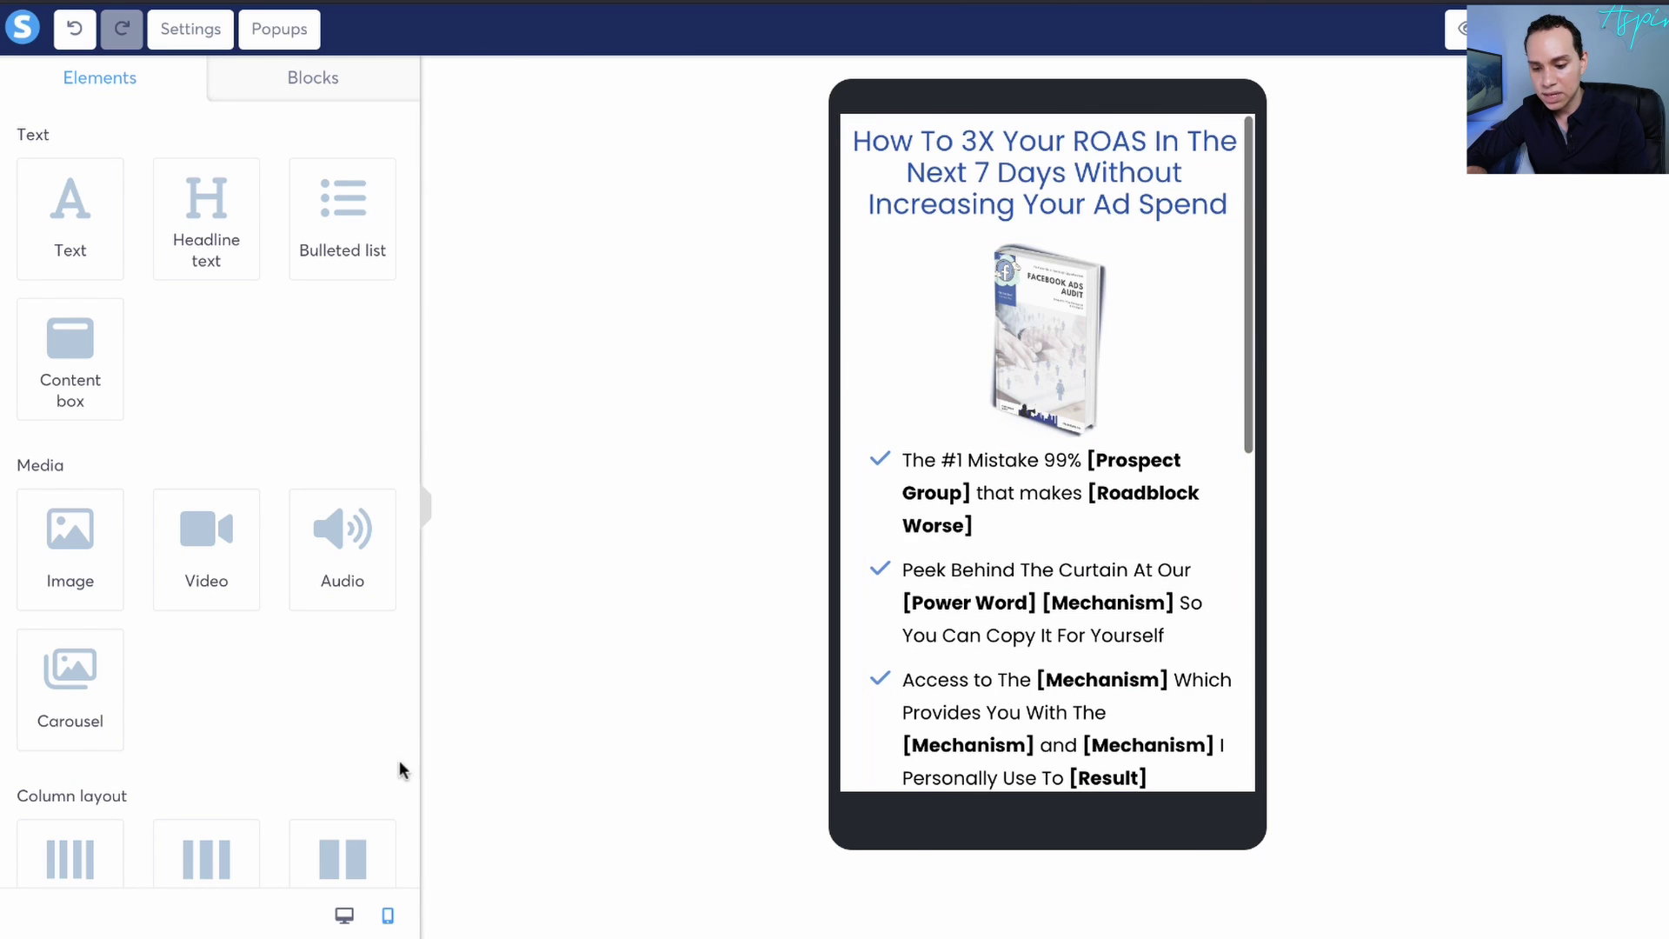
{"action": "left_click", "coordinate": [344, 914]}
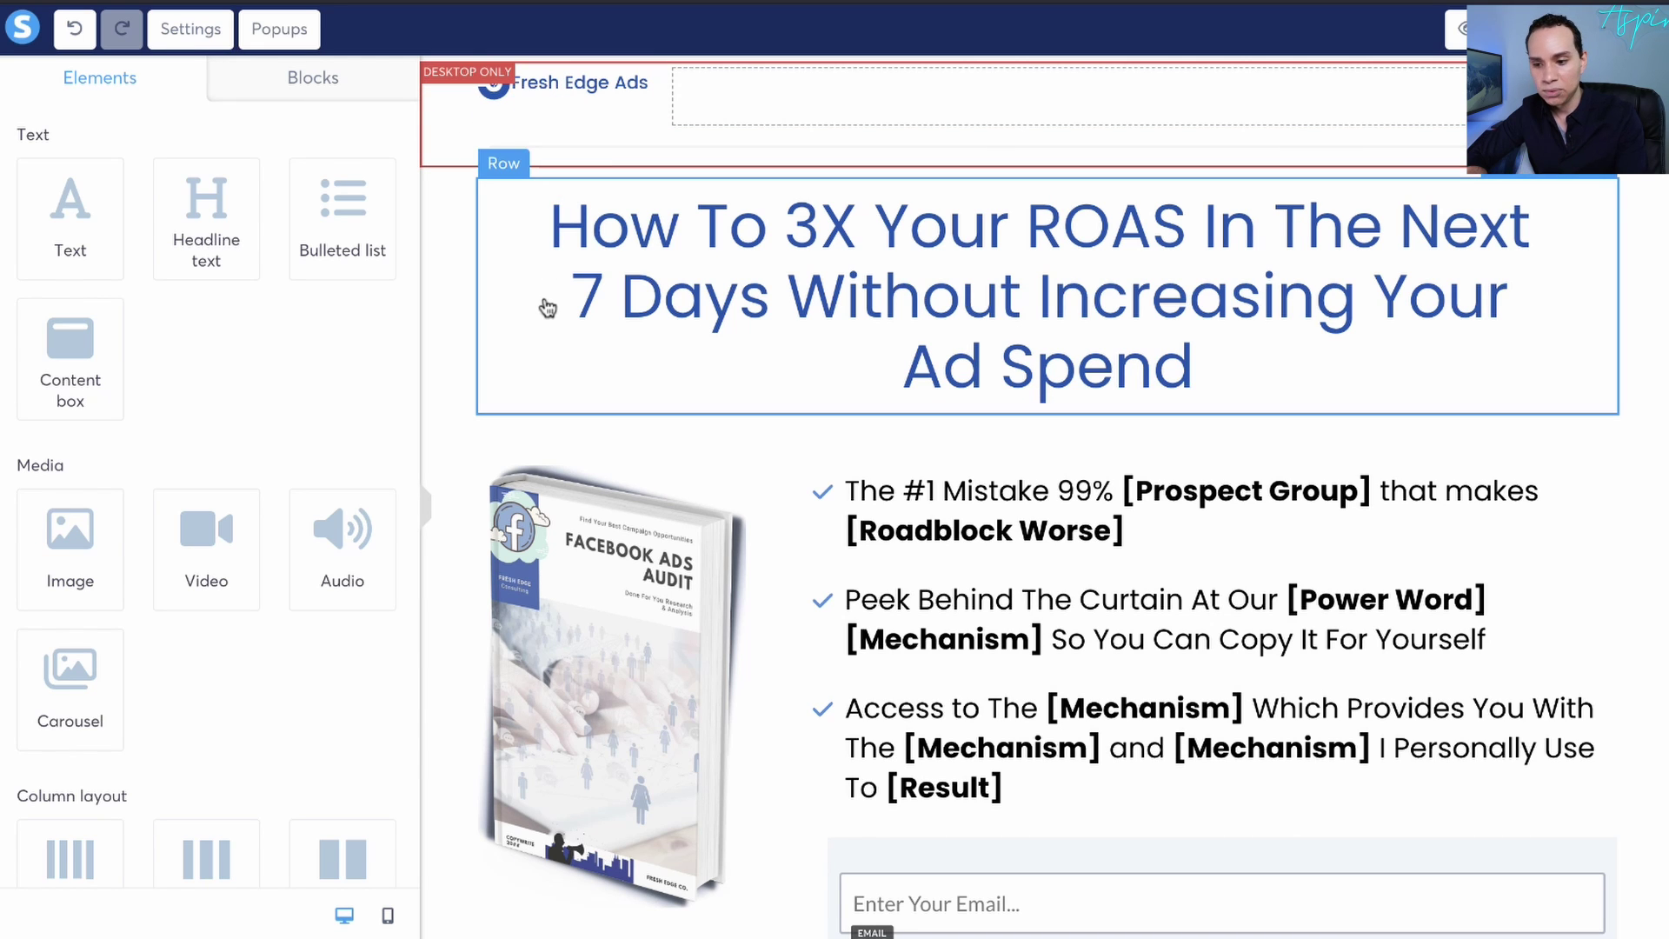
Inspect the logo header section's settings in mobile and desktop views, then consult the copy doc
{"action": "left_click", "coordinate": [460, 140]}
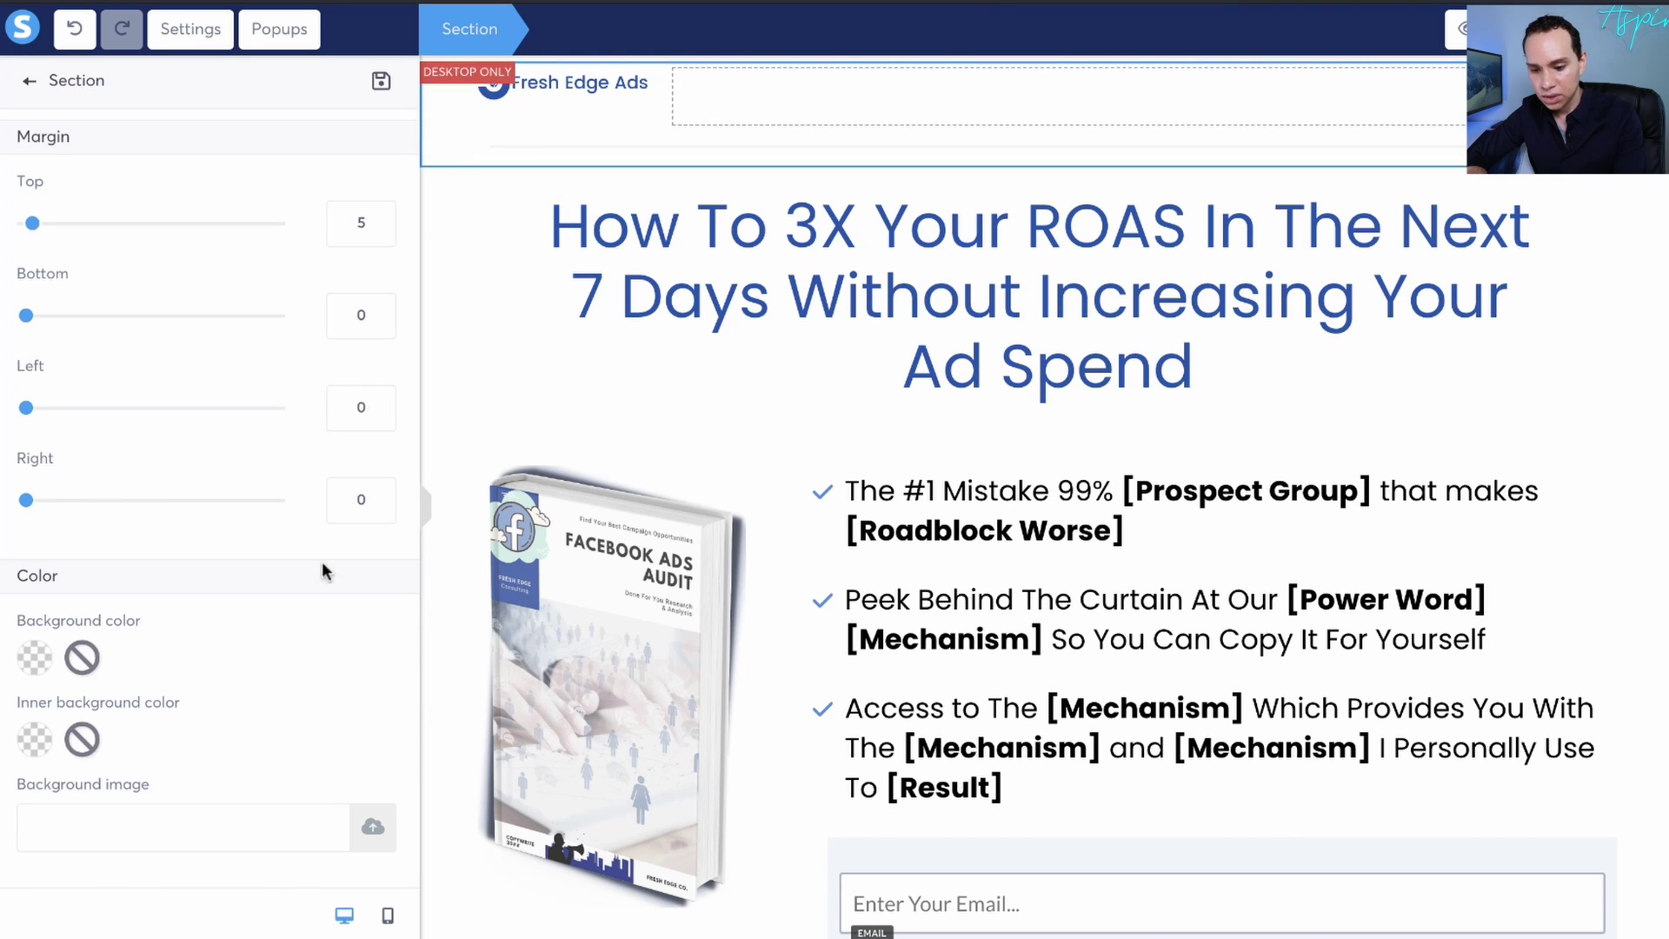
{"action": "scroll", "coordinate": [322, 563], "scroll_direction": "down", "scroll_amount": 10}
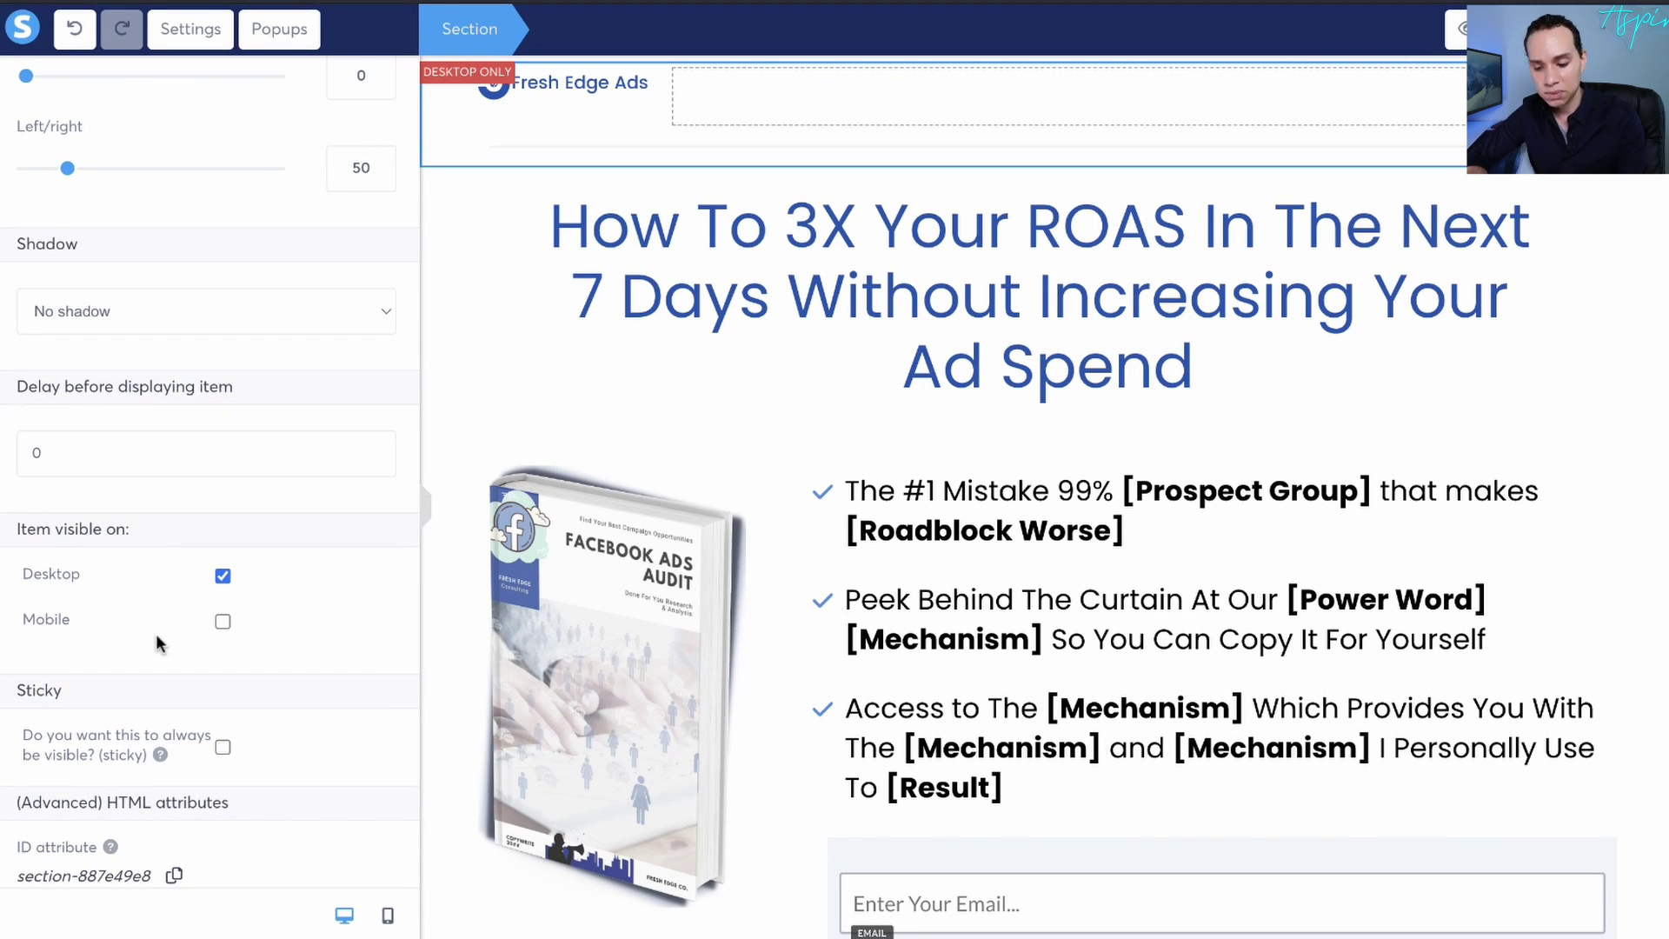
{"action": "left_click", "coordinate": [388, 916]}
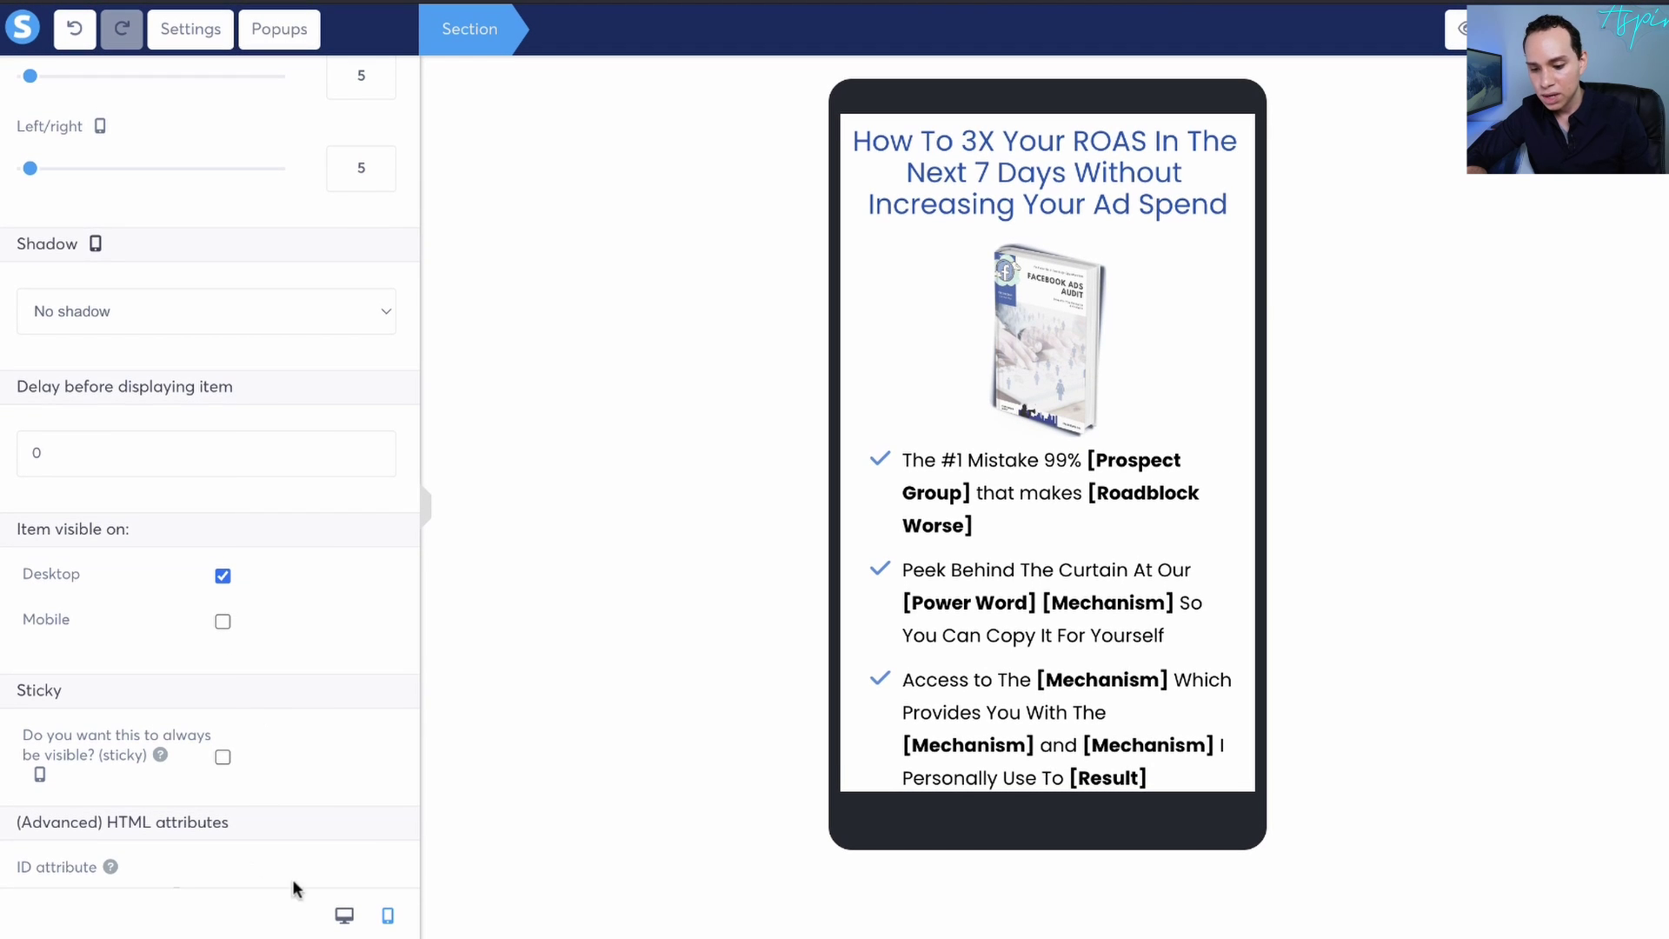
{"action": "left_click", "coordinate": [344, 917]}
{"action": "scroll", "coordinate": [323, 430], "scroll_direction": "up", "scroll_amount": 5}
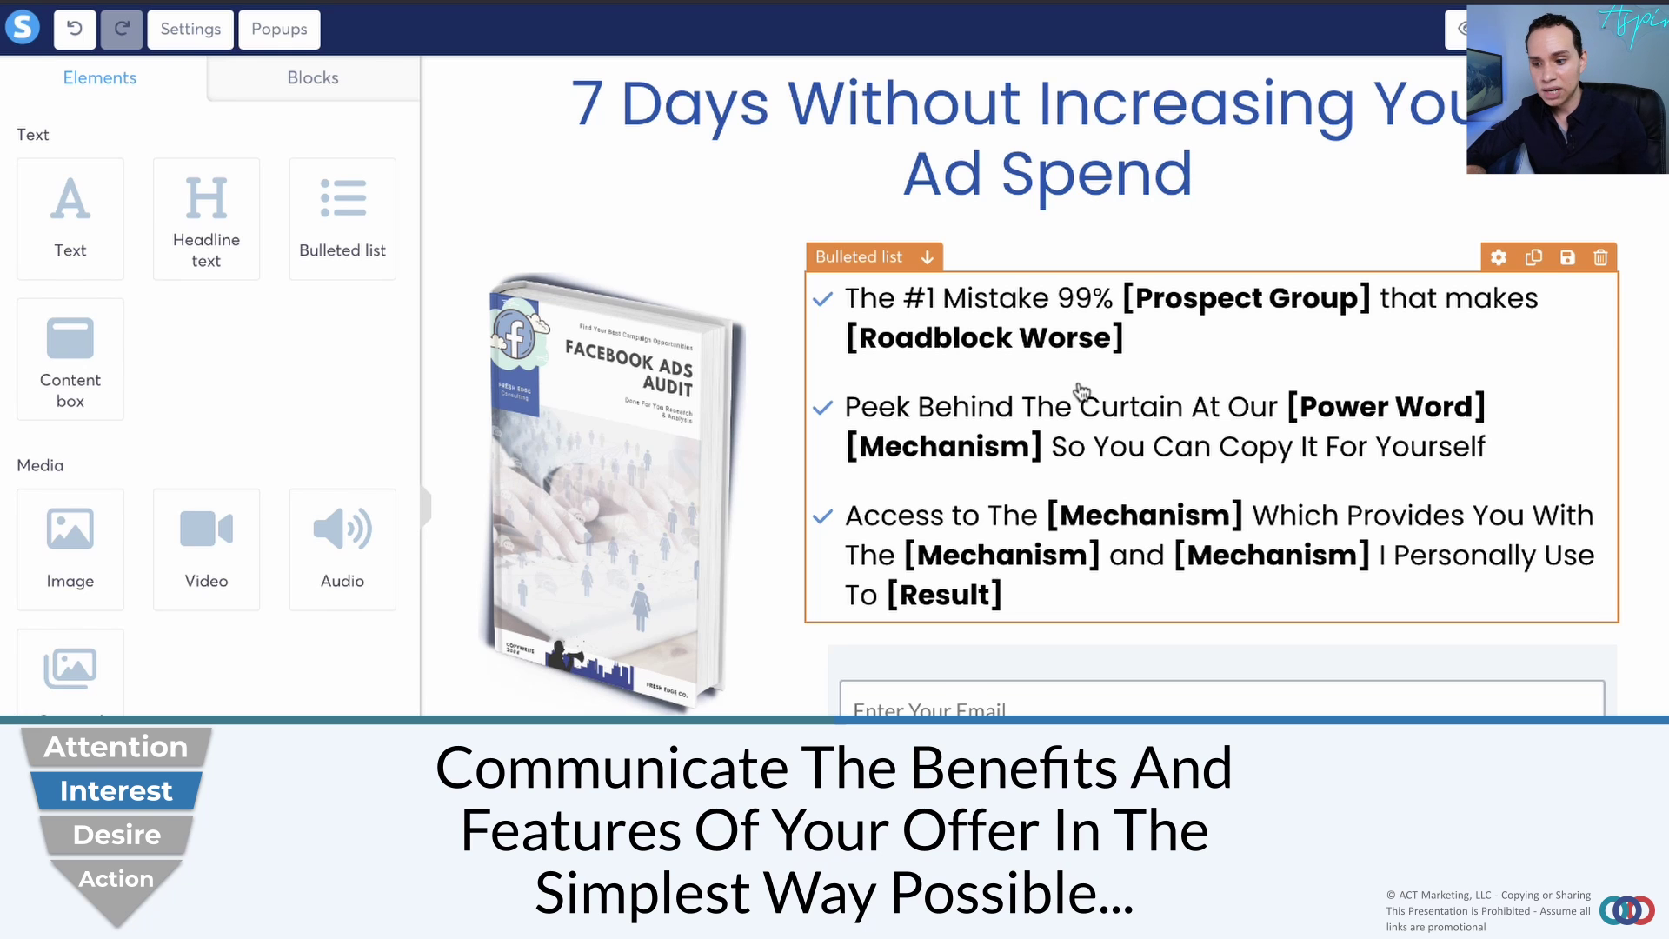
{"action": "key", "text": "ctrl+Right"}
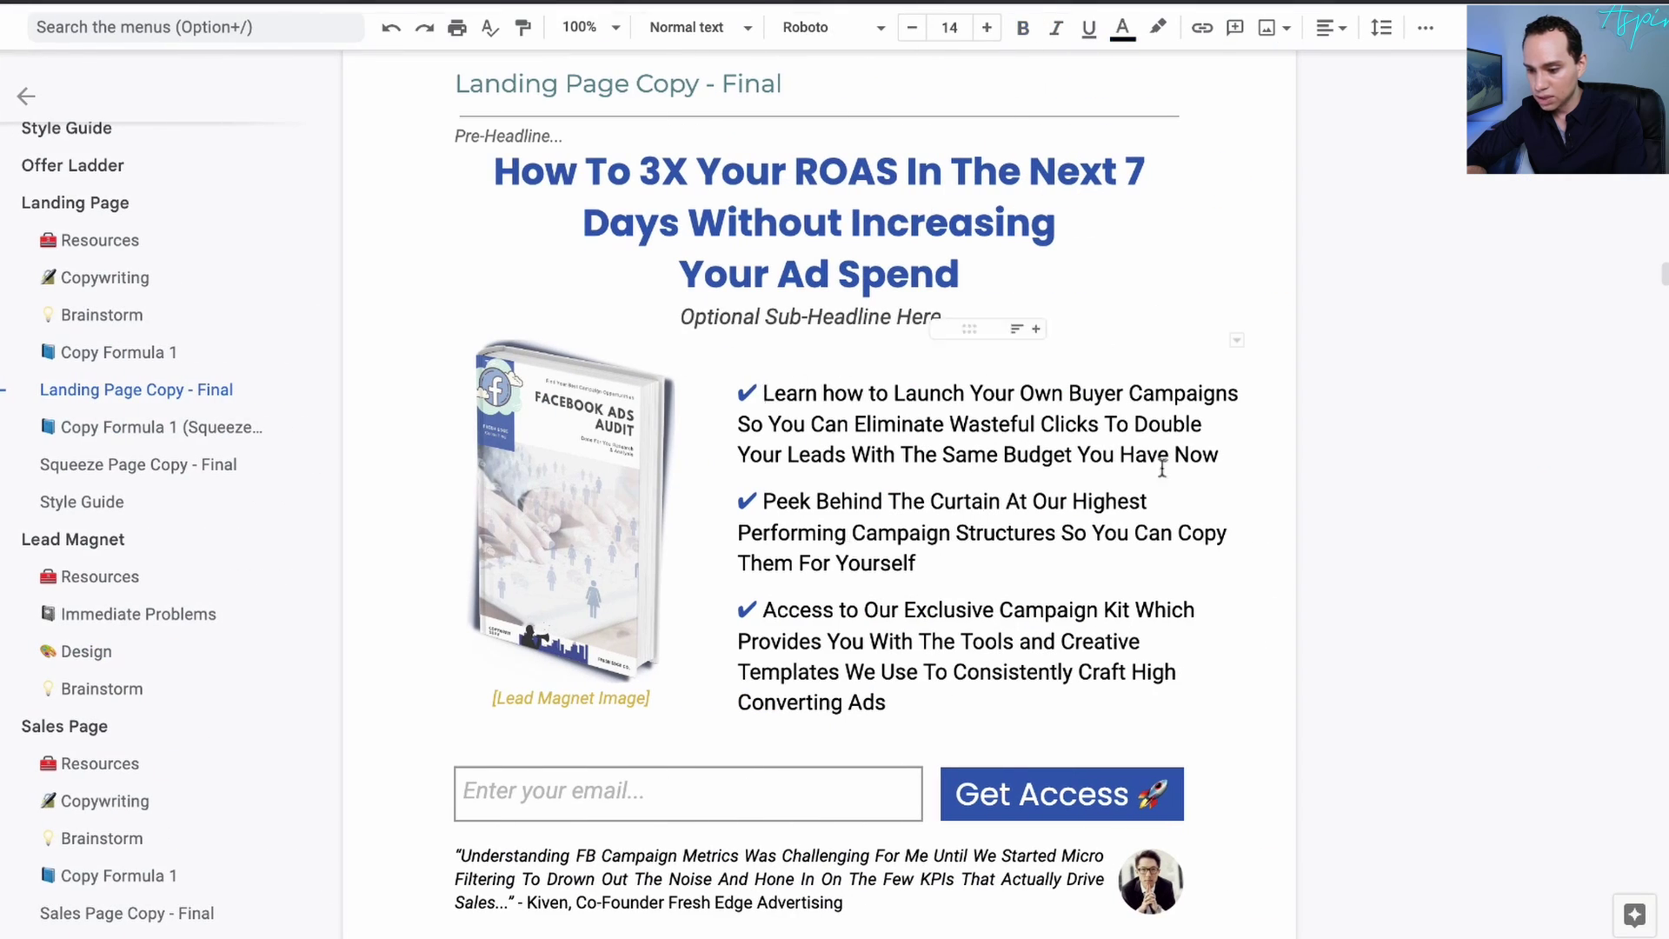
{"action": "key", "text": "ctrl+Left"}
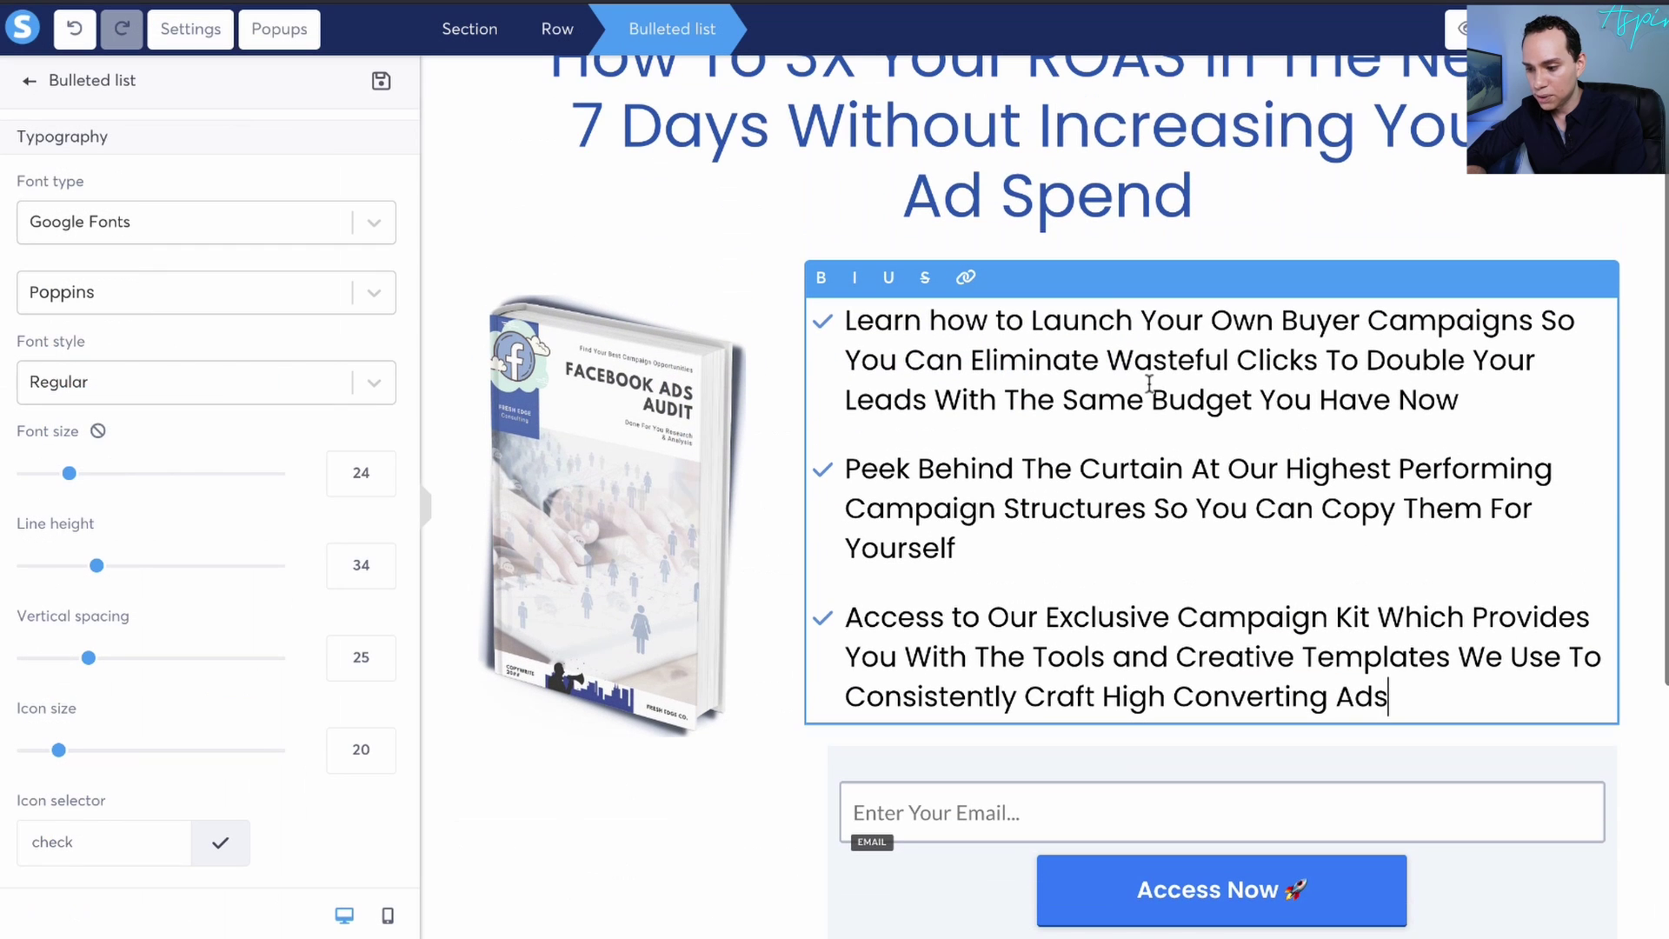
Adjust the bulleted list's line height and text size with the sliders
{"action": "scroll", "coordinate": [1133, 407], "scroll_direction": "down", "scroll_amount": 1}
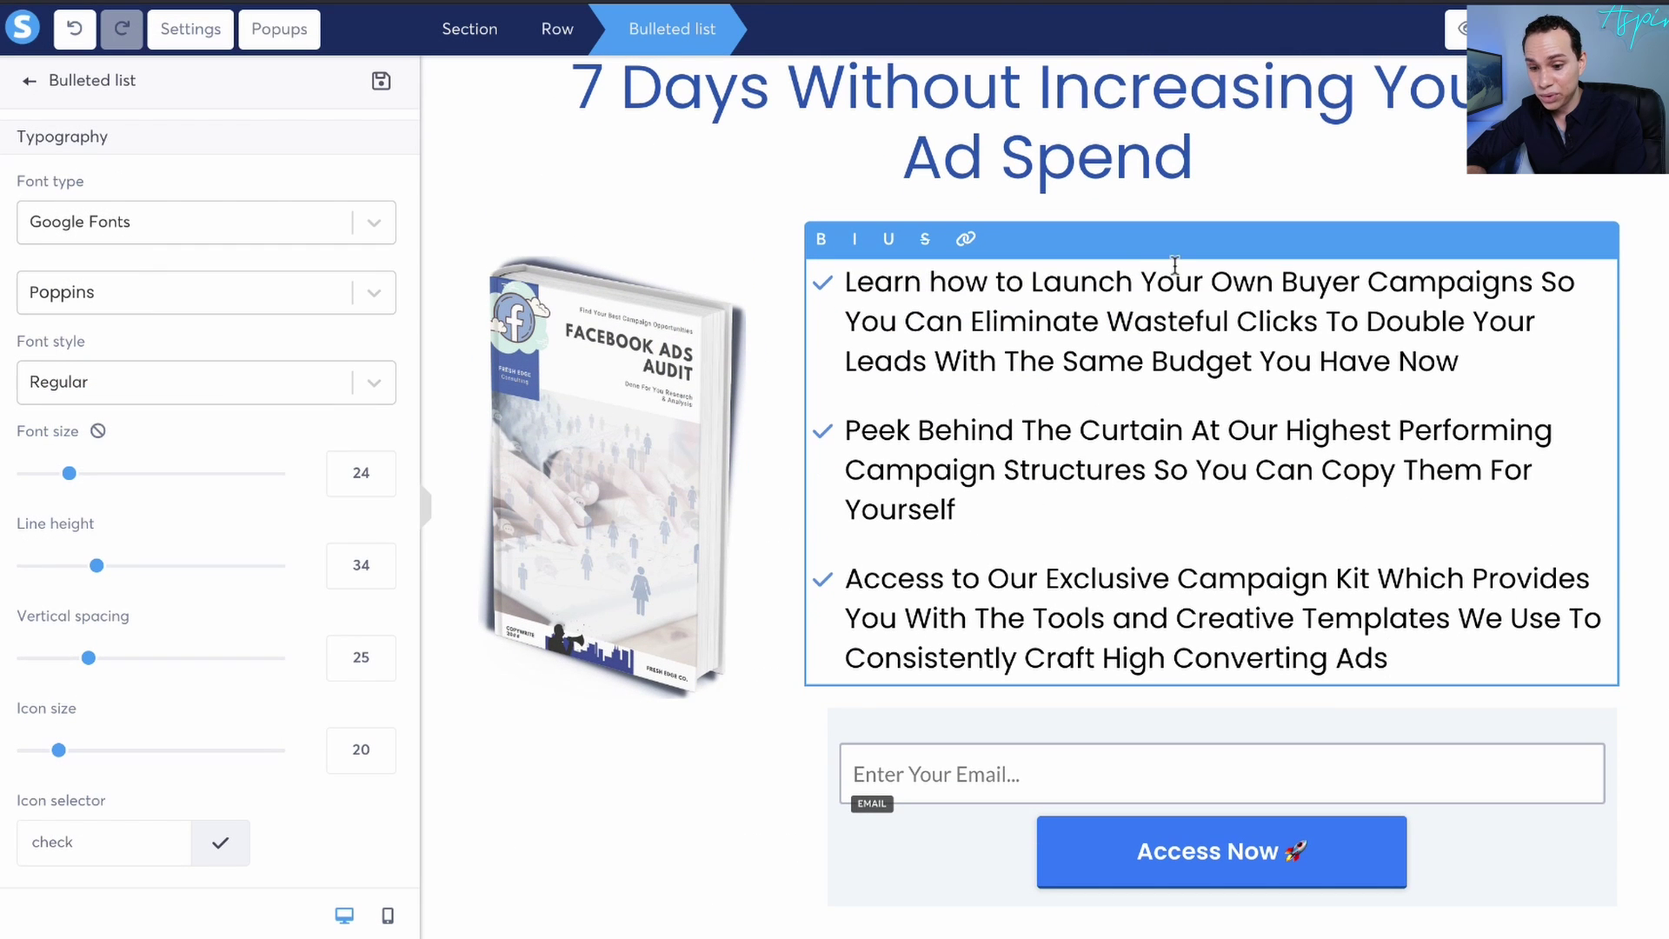
{"action": "scroll", "coordinate": [193, 247], "scroll_direction": "down", "scroll_amount": 4}
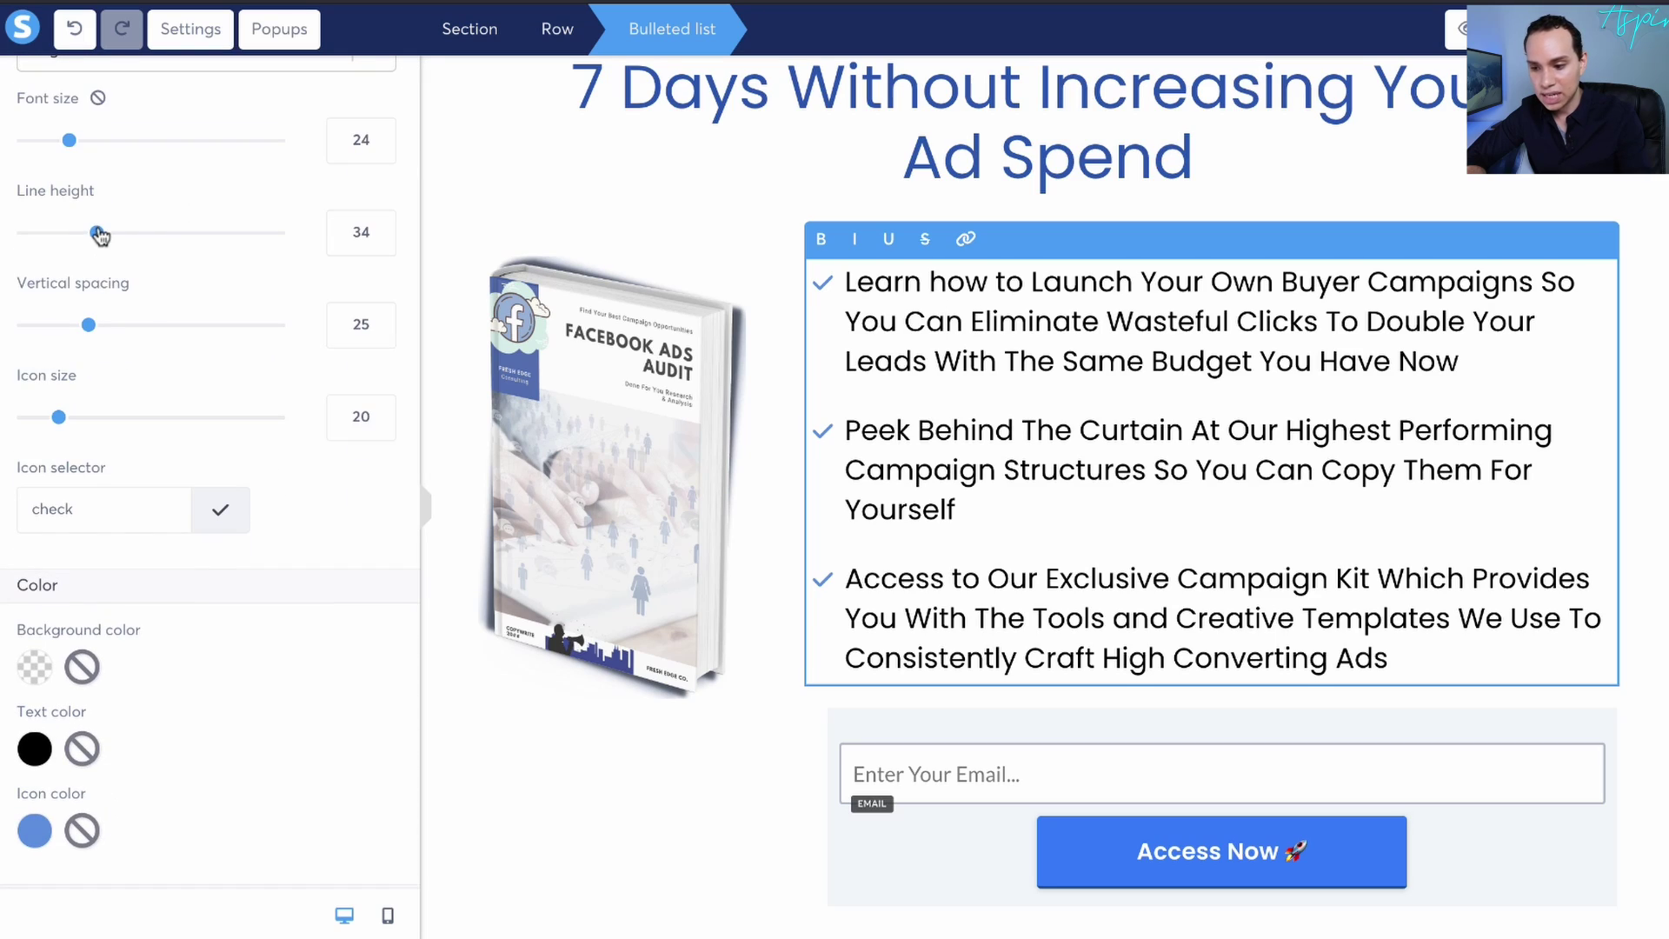
{"action": "left_click_drag", "start_coordinate": [97, 232], "coordinate": [48, 251]}
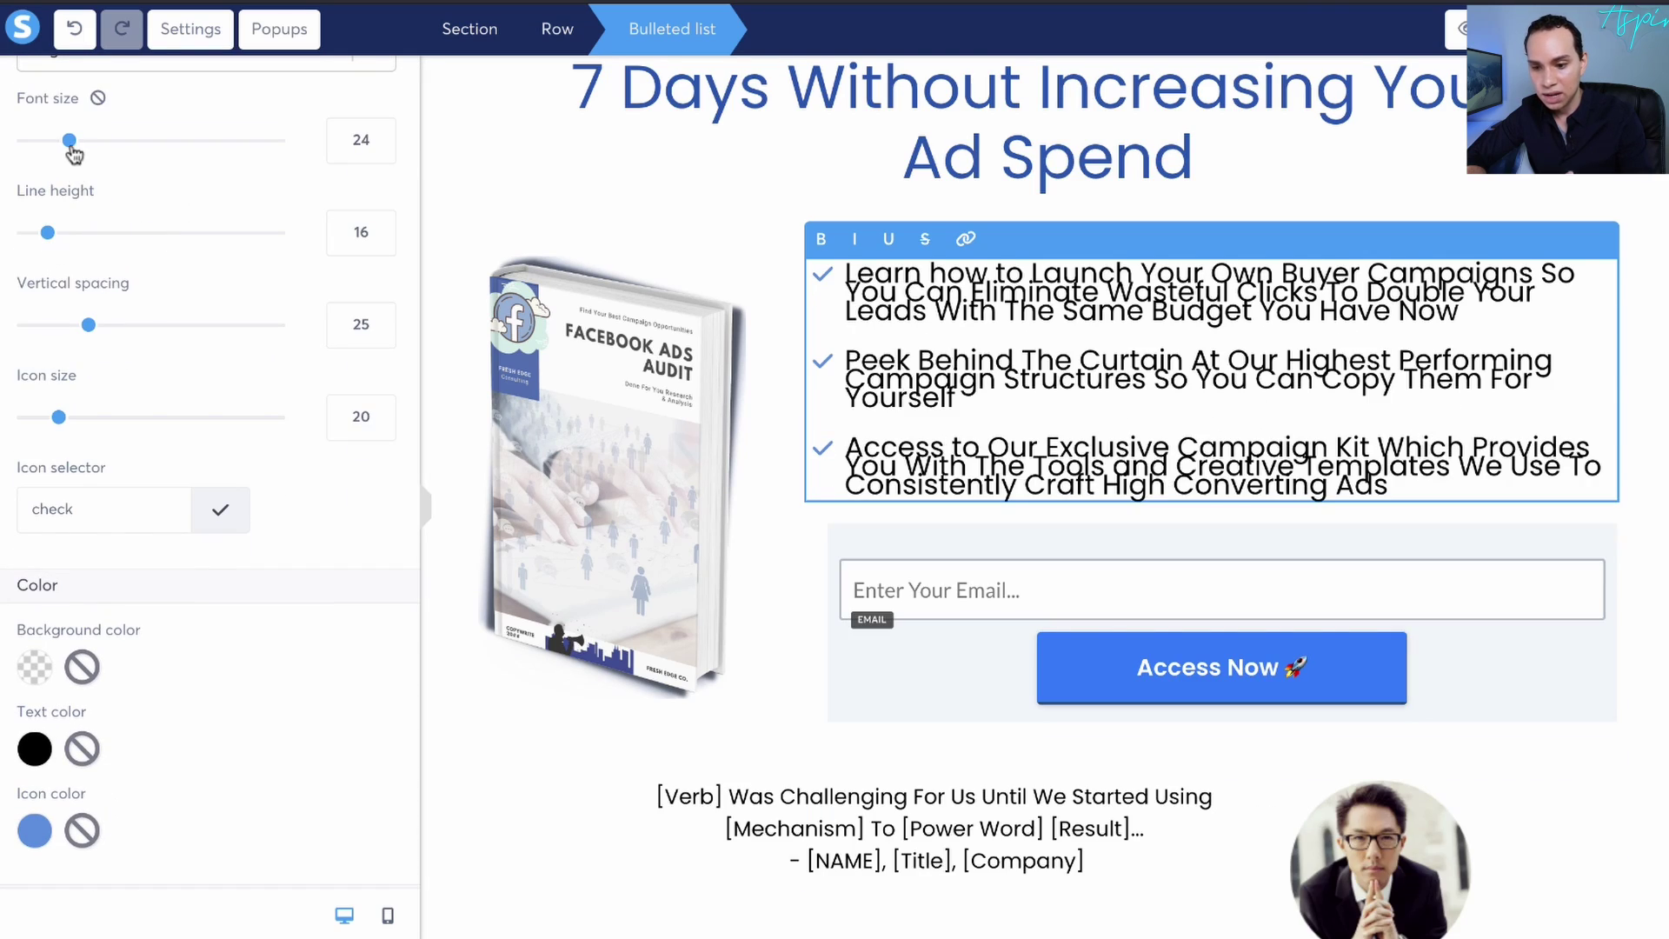
{"action": "left_click_drag", "start_coordinate": [72, 153], "coordinate": [207, 148]}
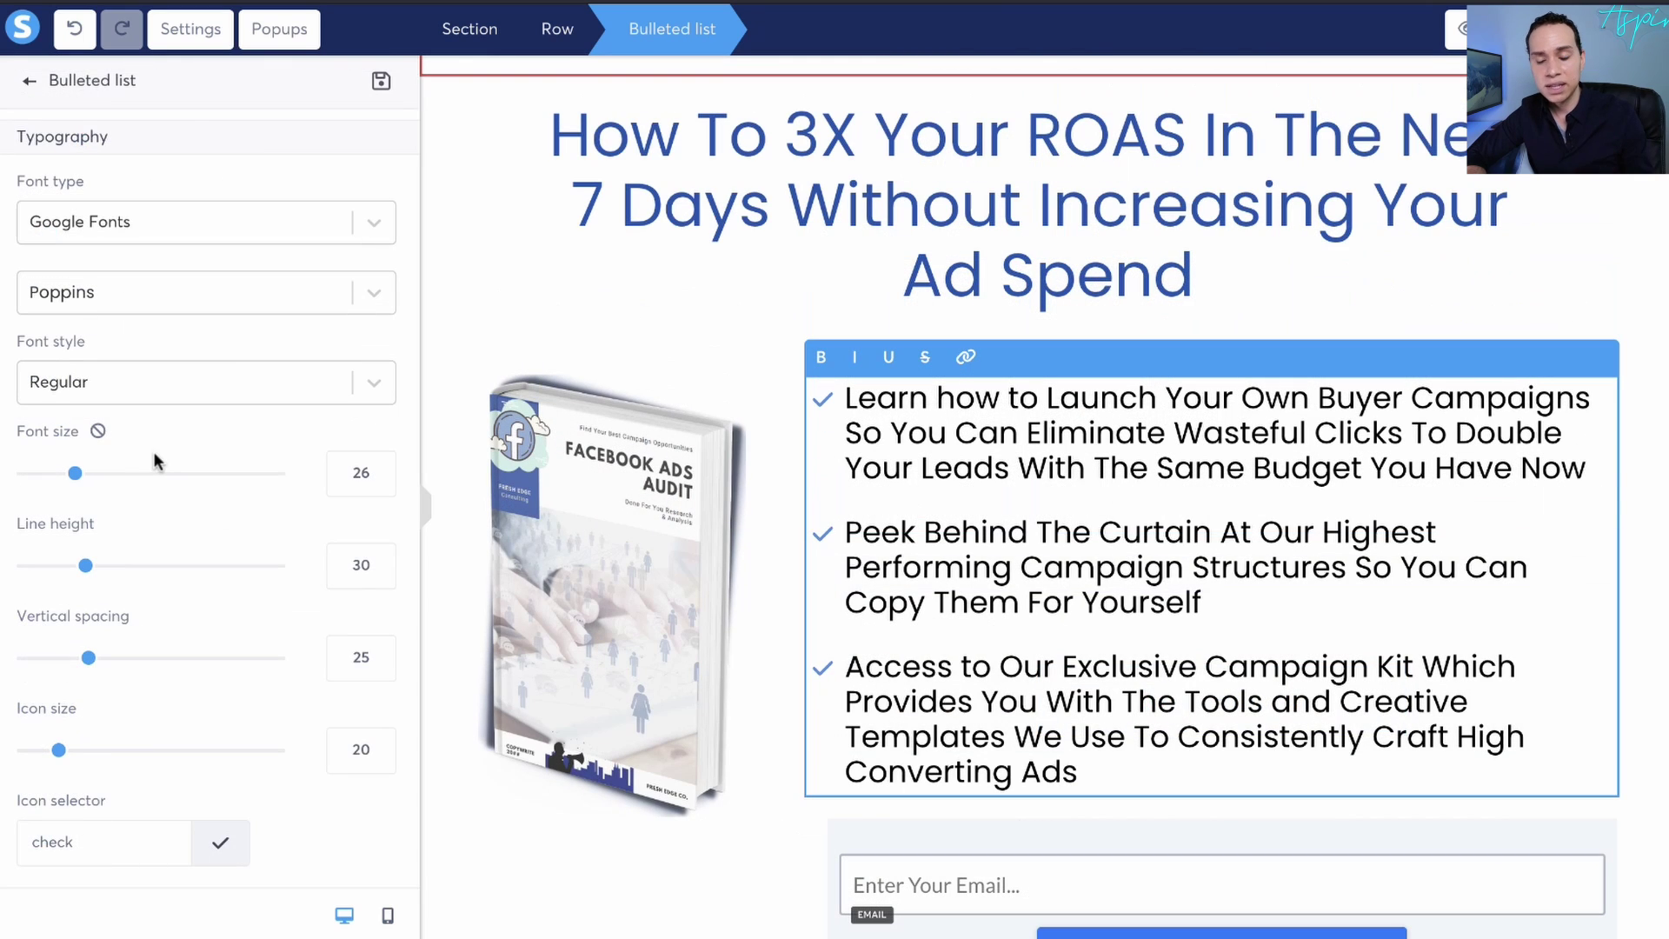
{"action": "scroll", "coordinate": [205, 426], "scroll_direction": "down", "scroll_amount": 5}
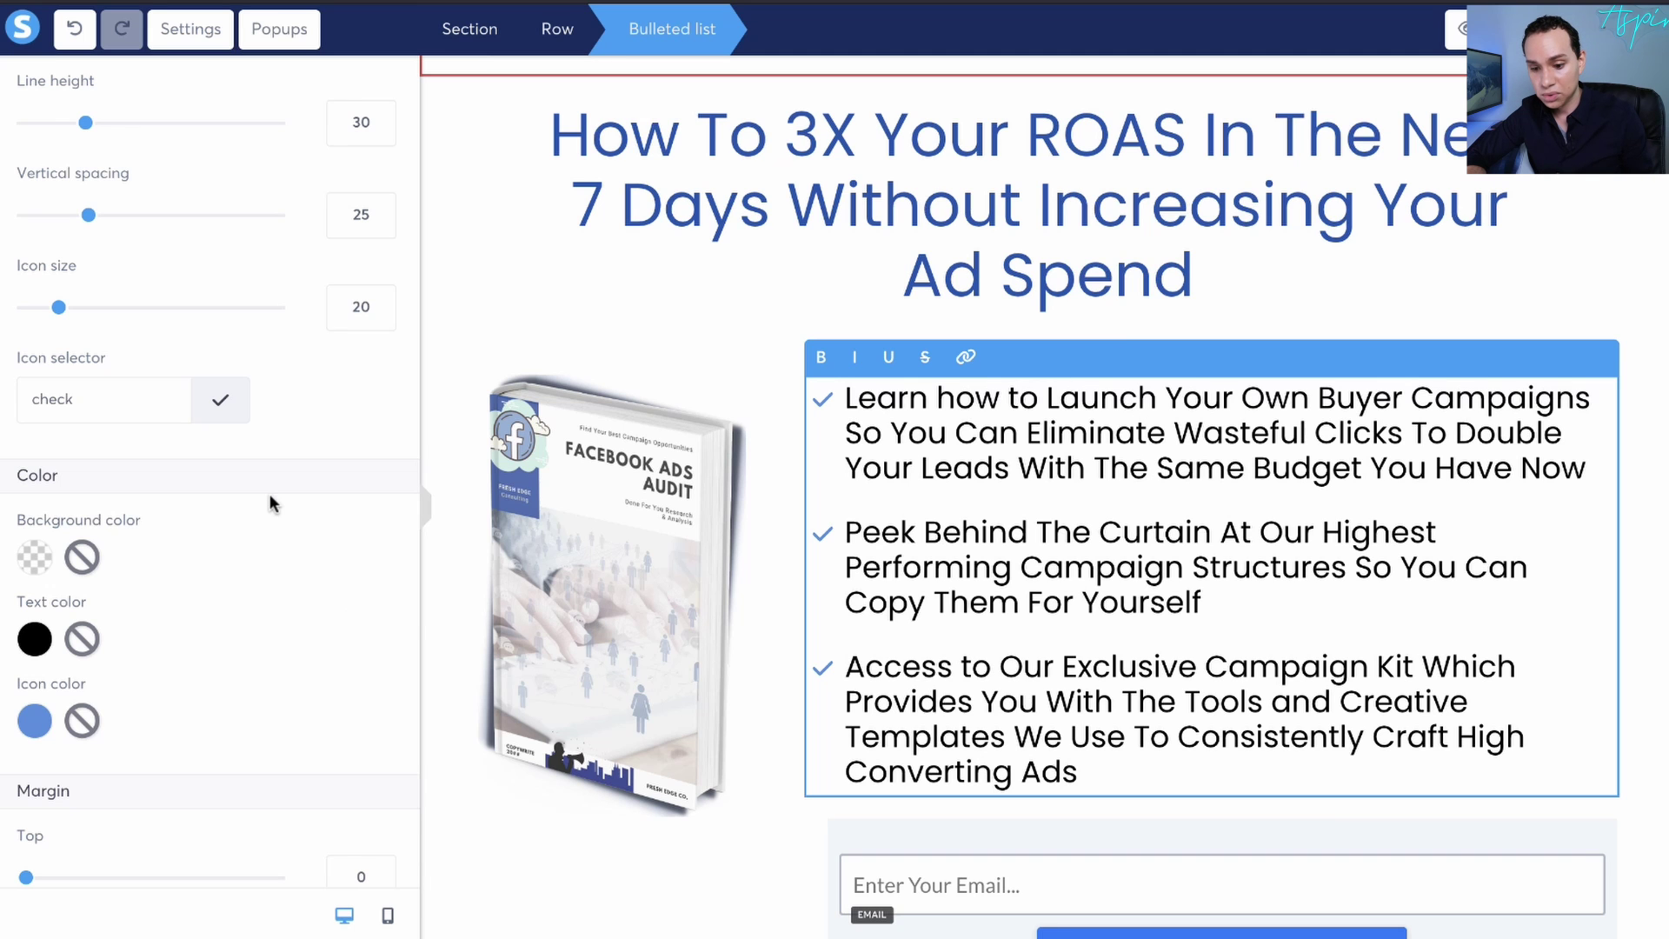
{"action": "scroll", "coordinate": [270, 495], "scroll_direction": "down", "scroll_amount": 12}
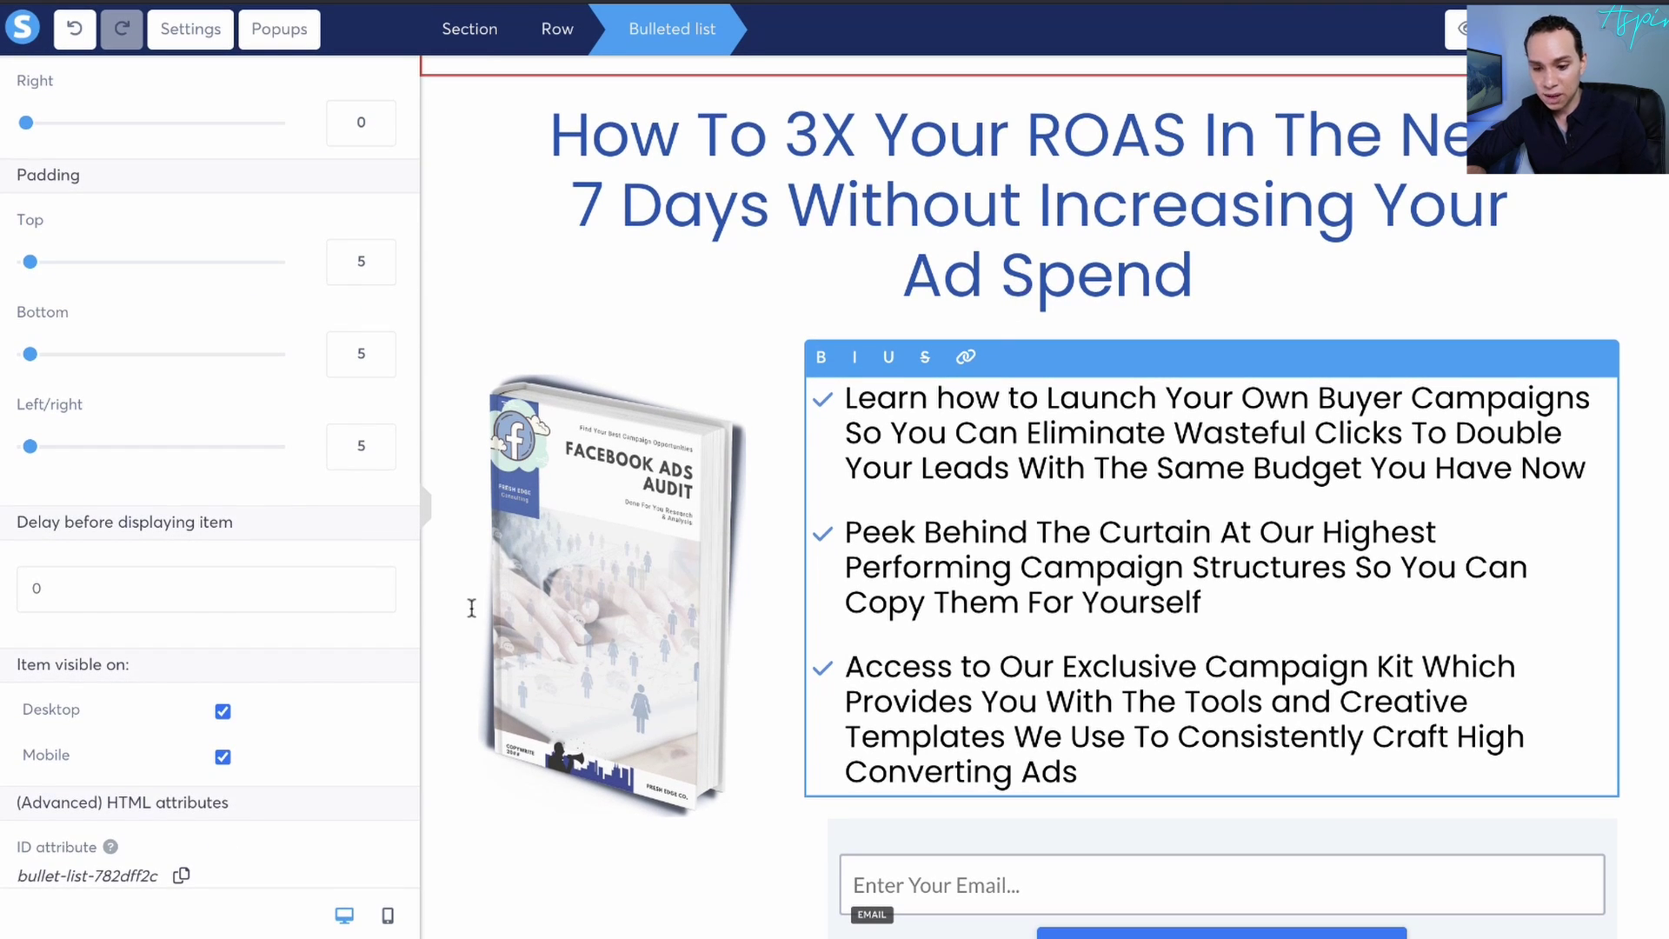
{"action": "scroll", "coordinate": [179, 447], "scroll_direction": "up", "scroll_amount": 4}
{"action": "scroll", "coordinate": [269, 511], "scroll_direction": "up", "scroll_amount": 1}
{"action": "scroll", "coordinate": [270, 510], "scroll_direction": "up", "scroll_amount": 1}
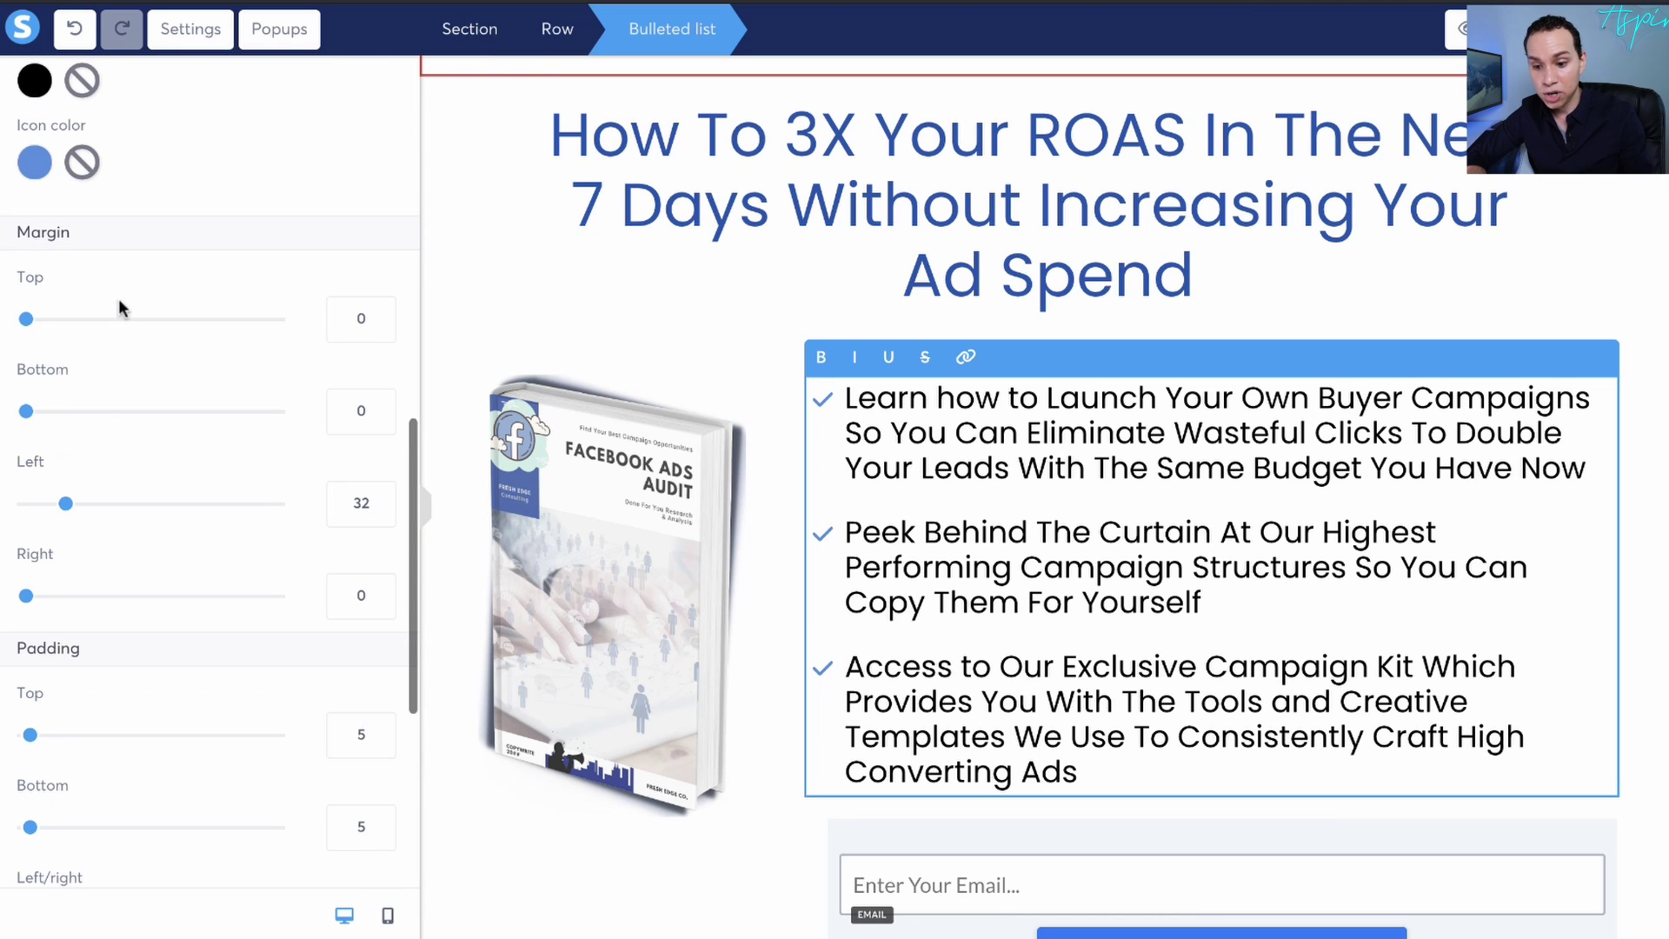
Set the bulleted list's top margin to -66, then undo that shift
{"action": "double_click", "coordinate": [352, 319]}
{"action": "type", "text": "-66"}
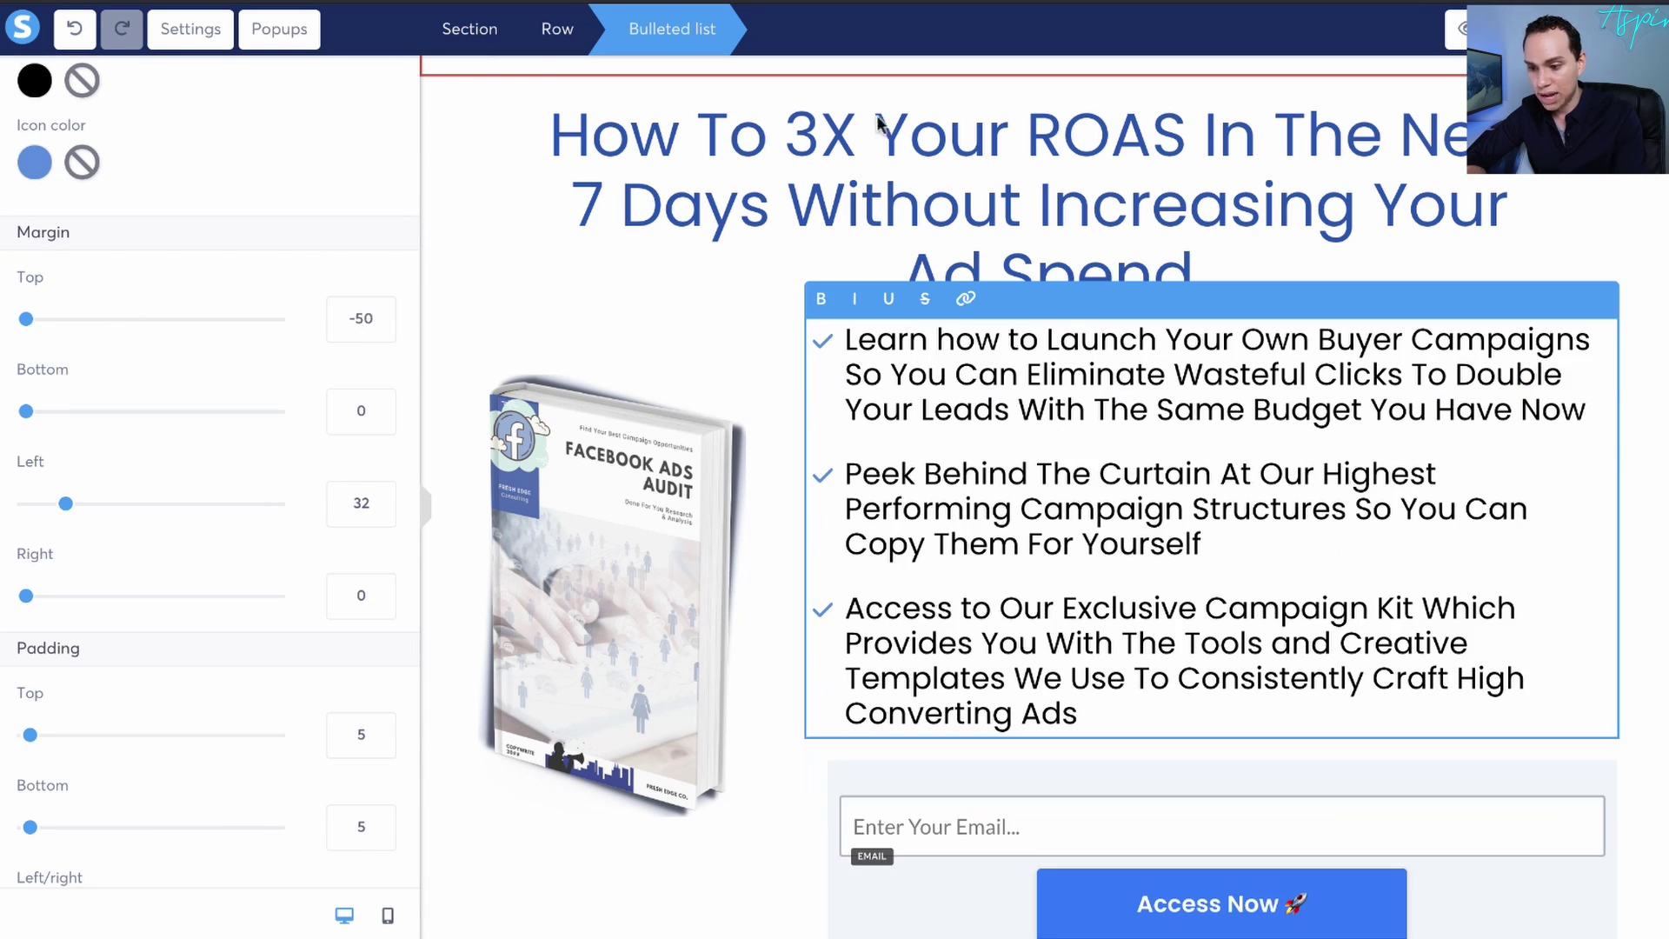
{"action": "left_click", "coordinate": [584, 376]}
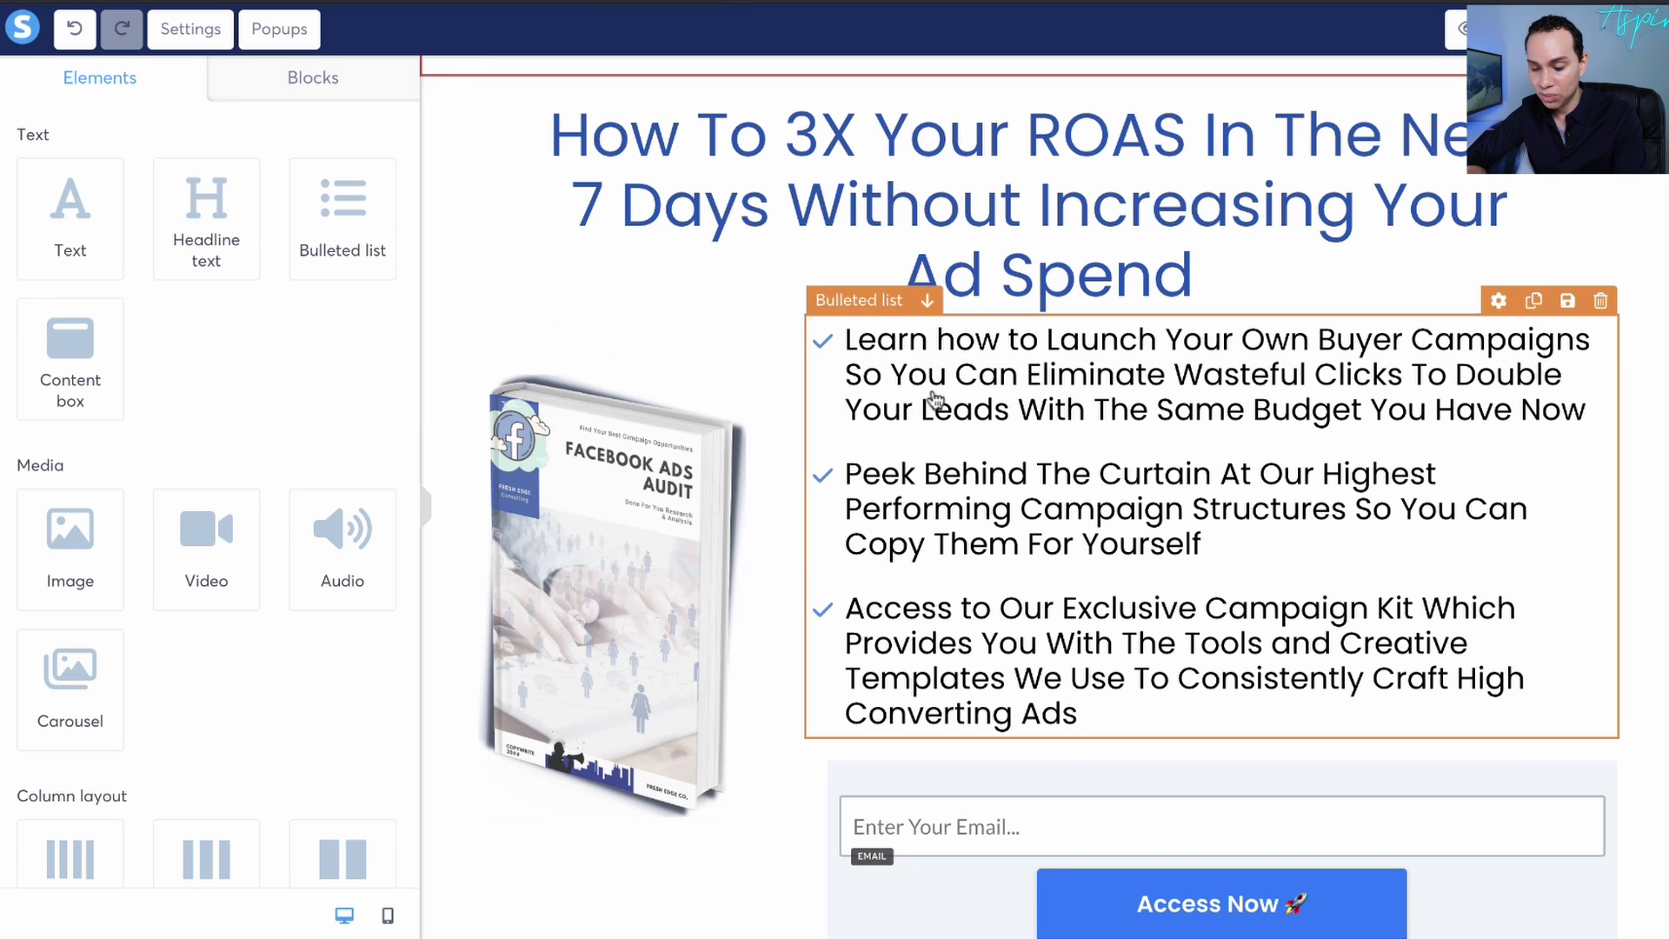
{"action": "left_click", "coordinate": [964, 434]}
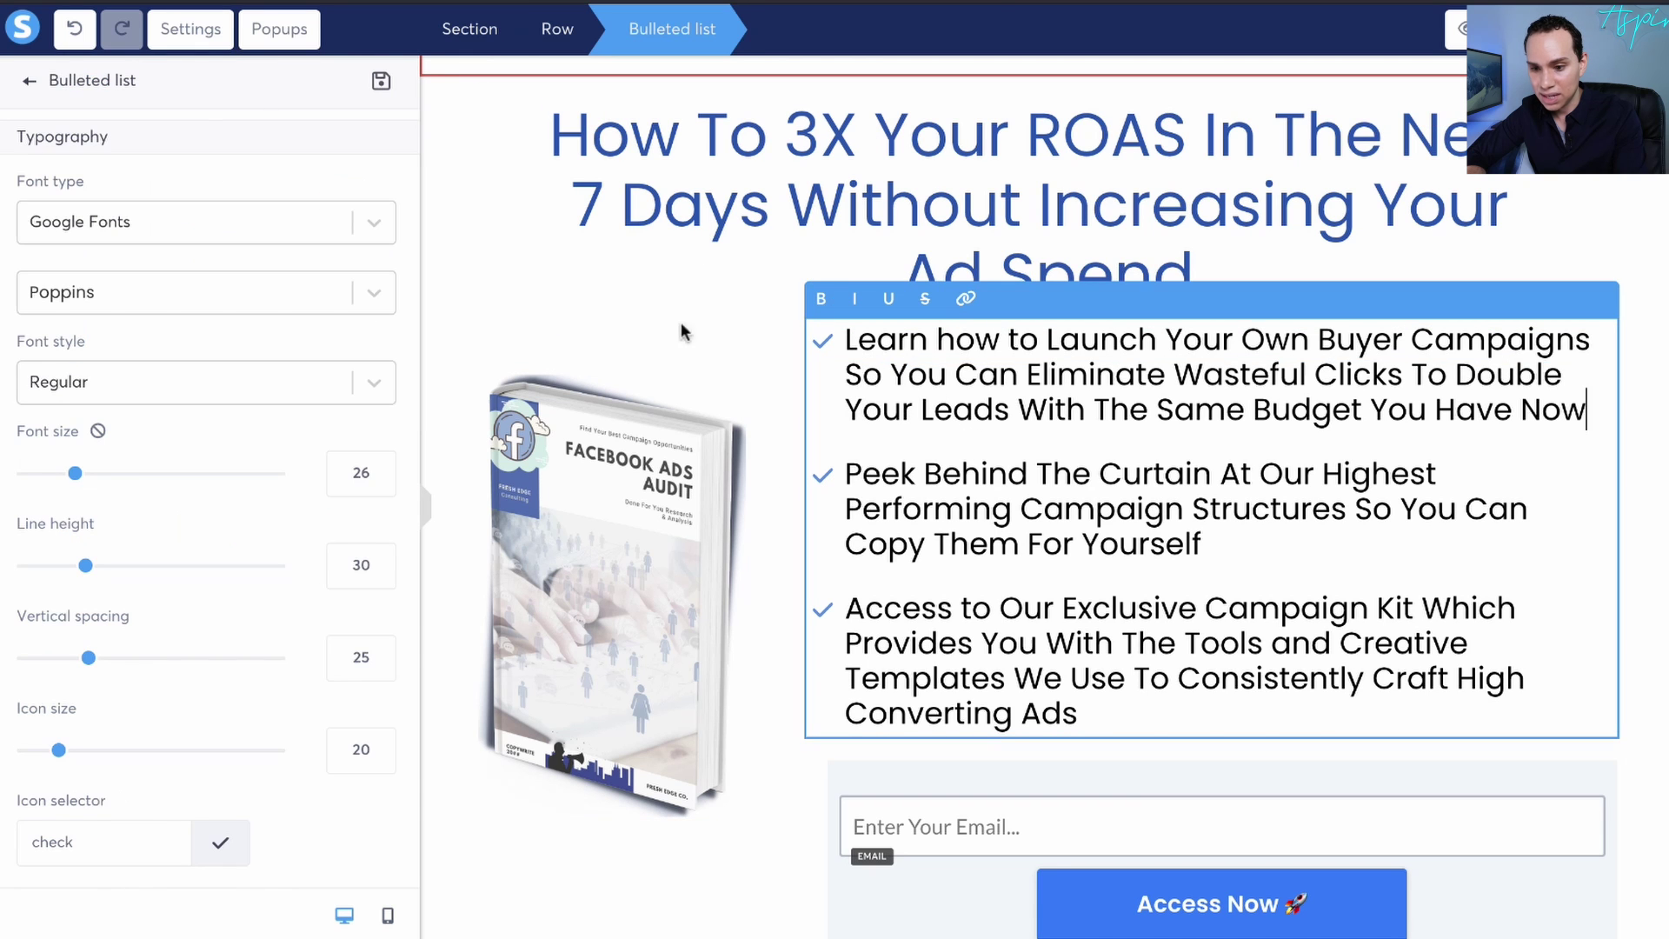
{"action": "left_click", "coordinate": [75, 29]}
Bold 'Eliminate Wasteful Clicks', 'Highest Performing Campaign Structures' and 'Consistently Craft High Converting Ads'
{"action": "scroll", "coordinate": [967, 457], "scroll_direction": "down", "scroll_amount": 1}
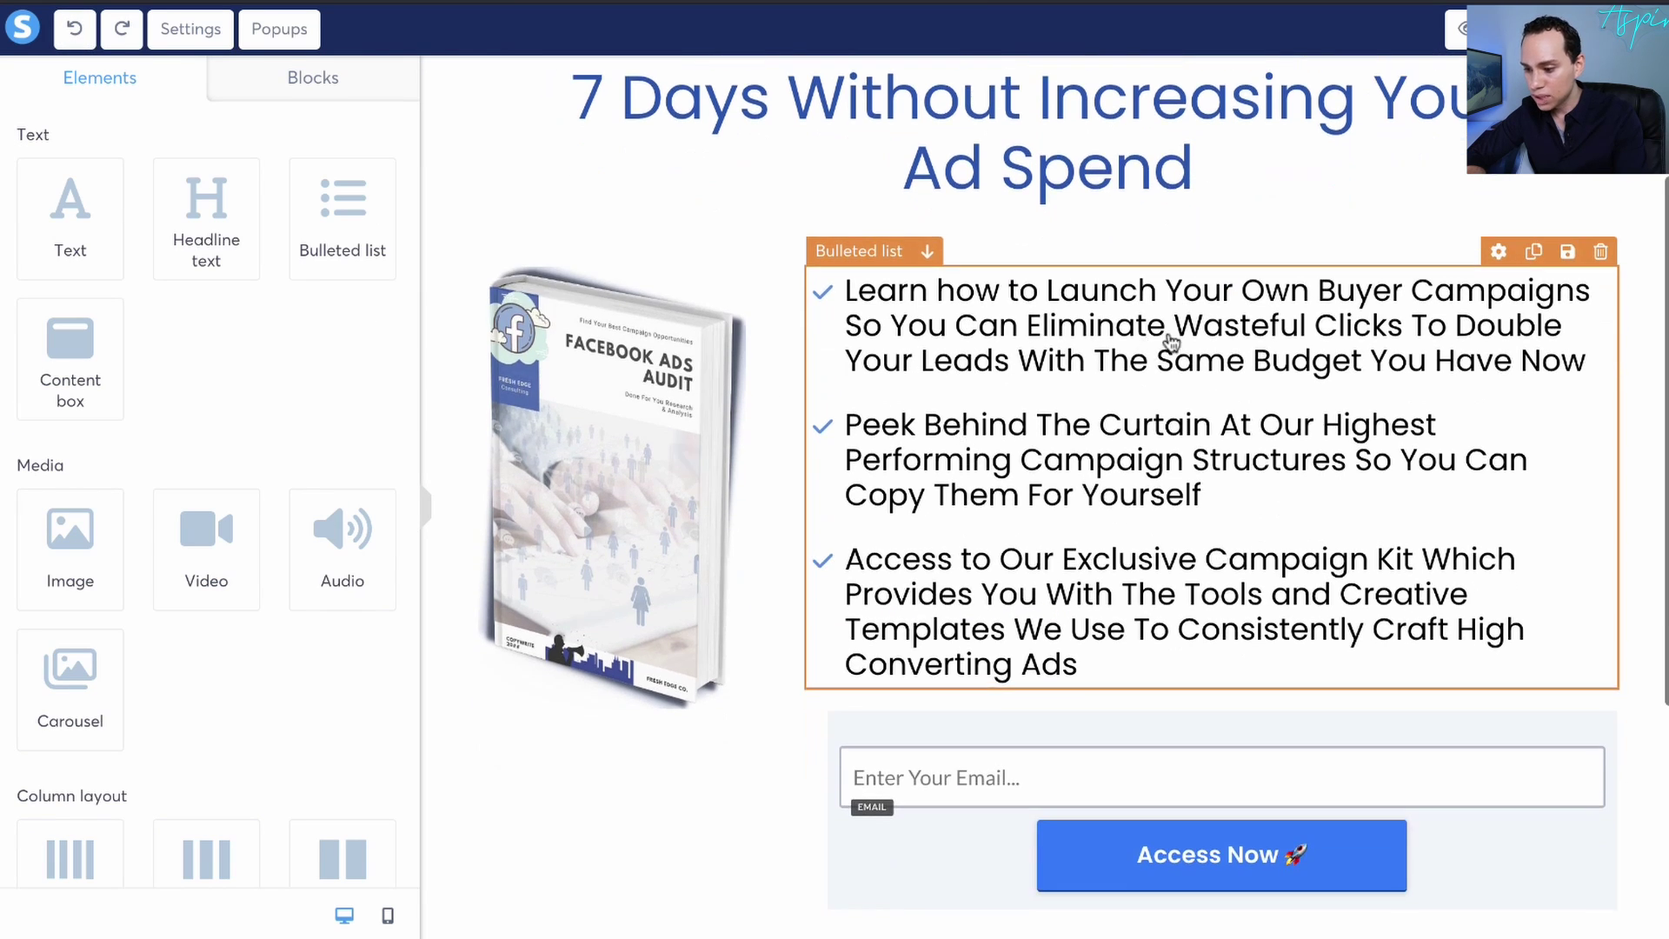
{"action": "left_click", "coordinate": [1155, 328]}
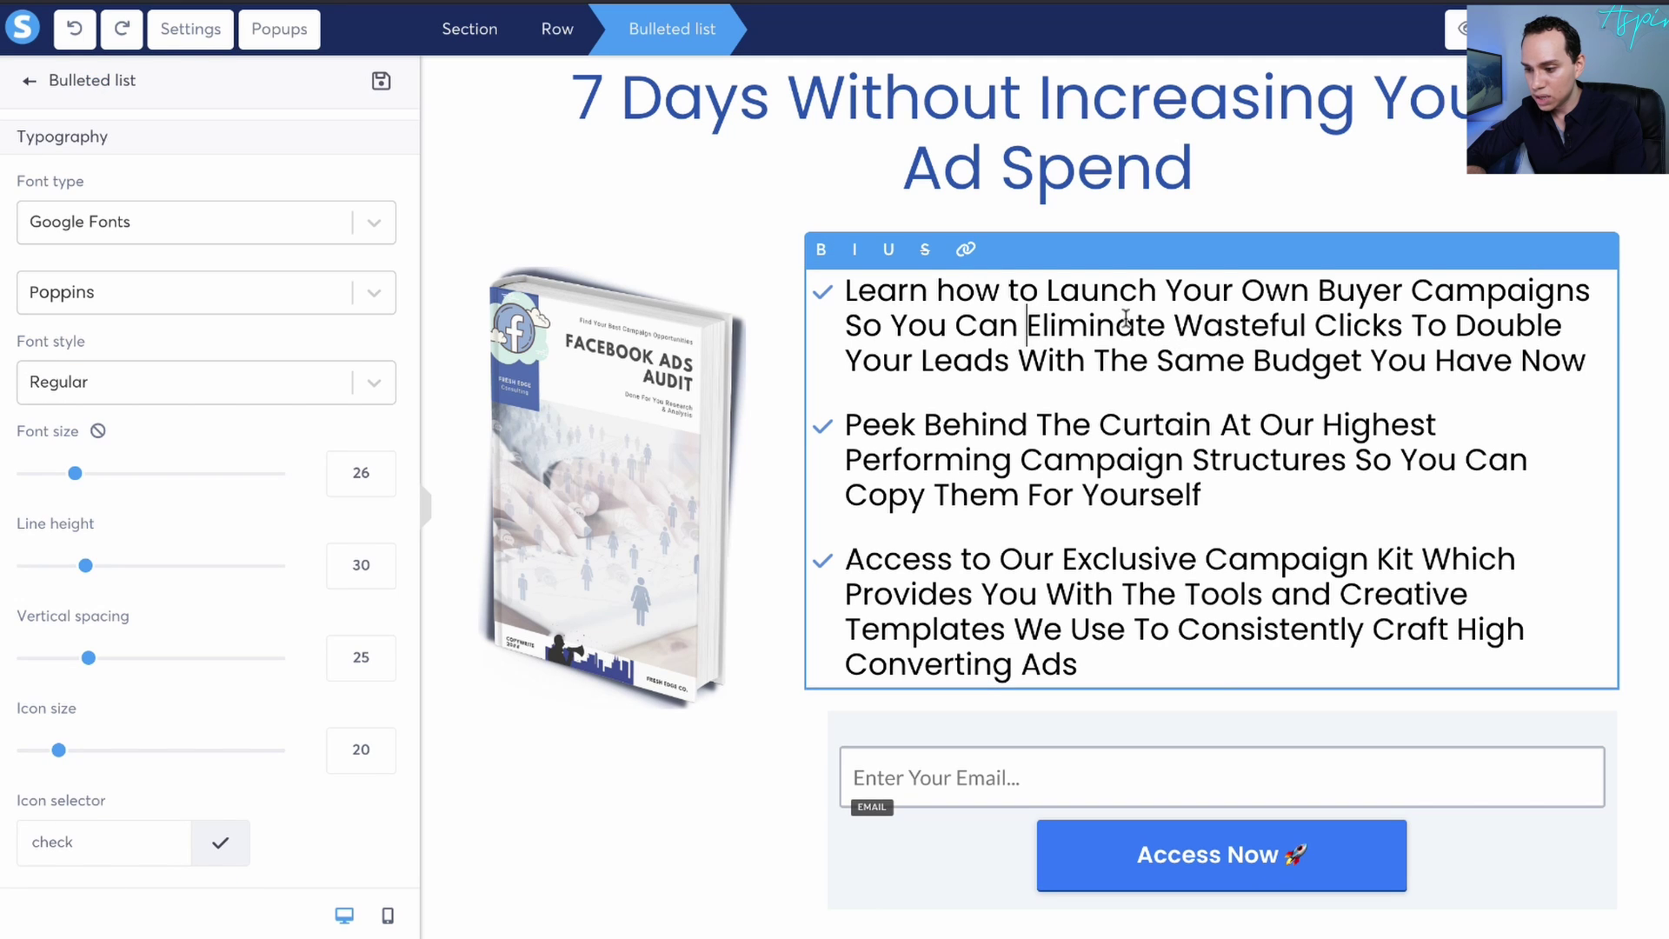
{"action": "left_click", "coordinate": [1403, 328], "text": "shift"}
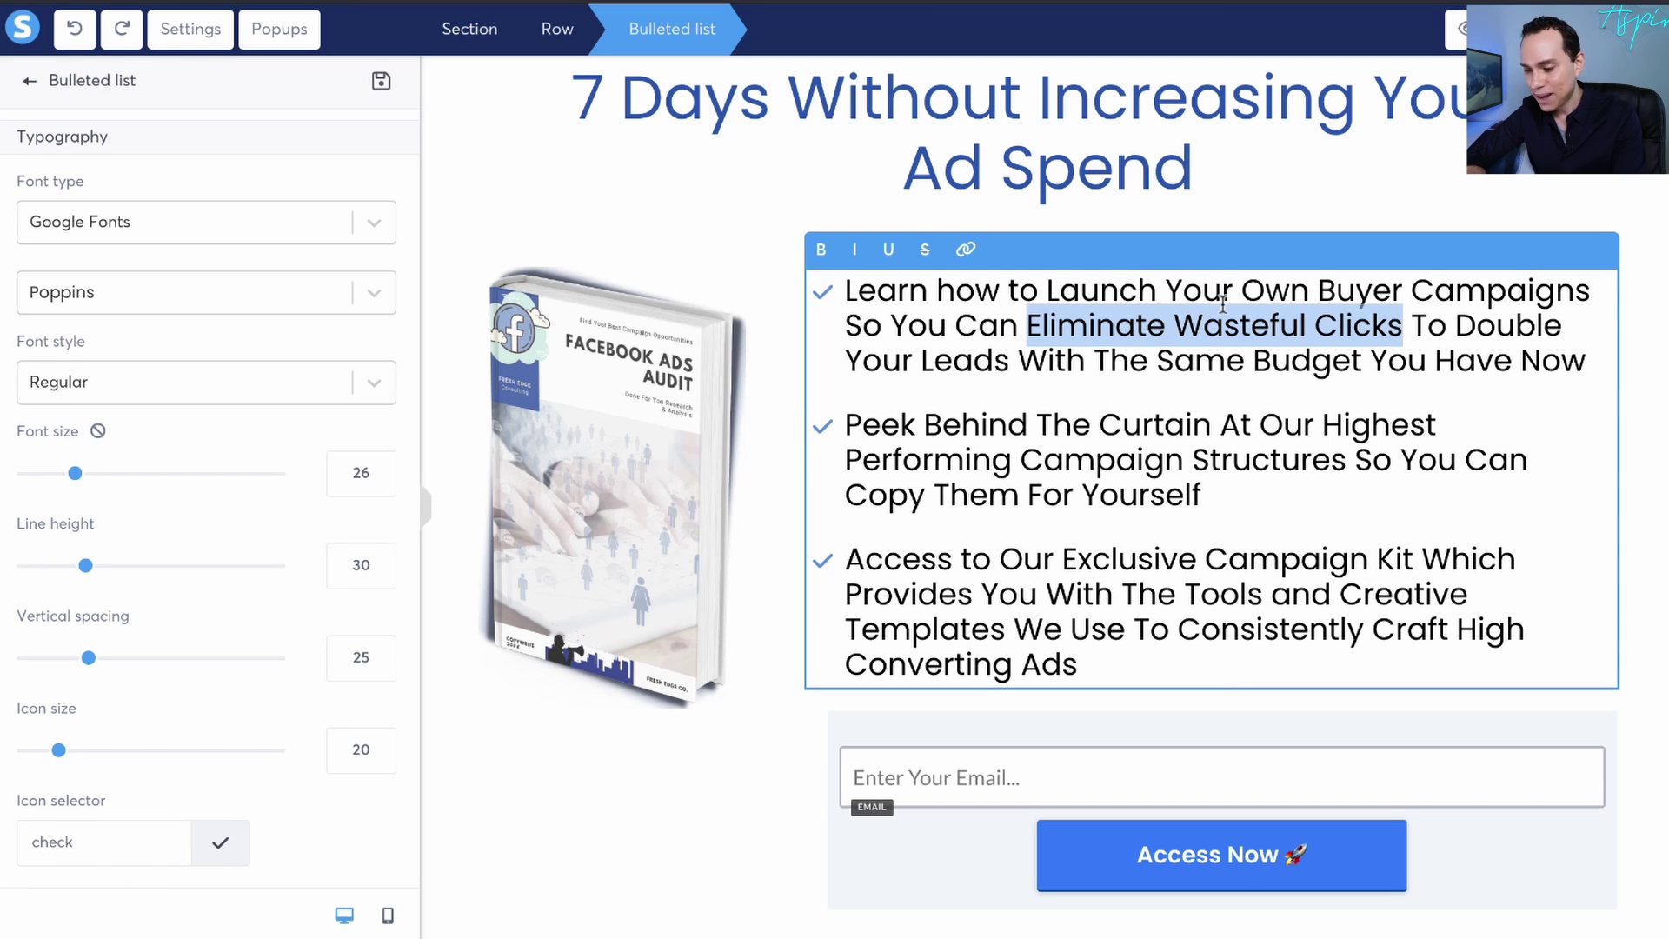
{"action": "key", "text": "ctrl+b"}
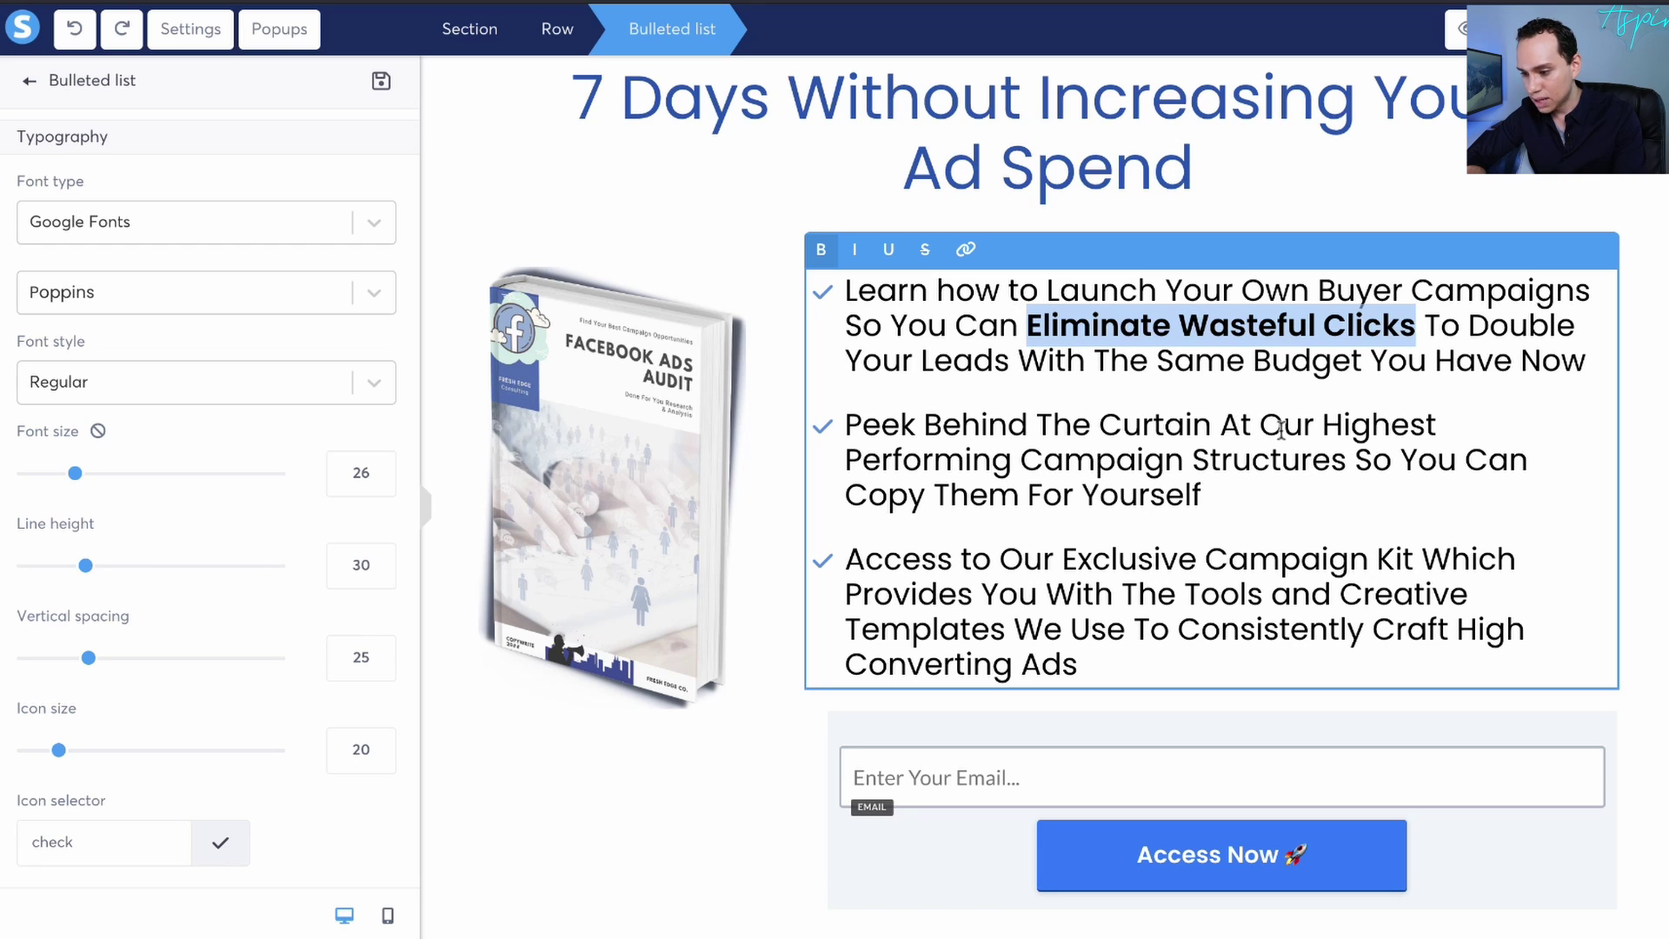
{"action": "left_click", "coordinate": [1321, 424]}
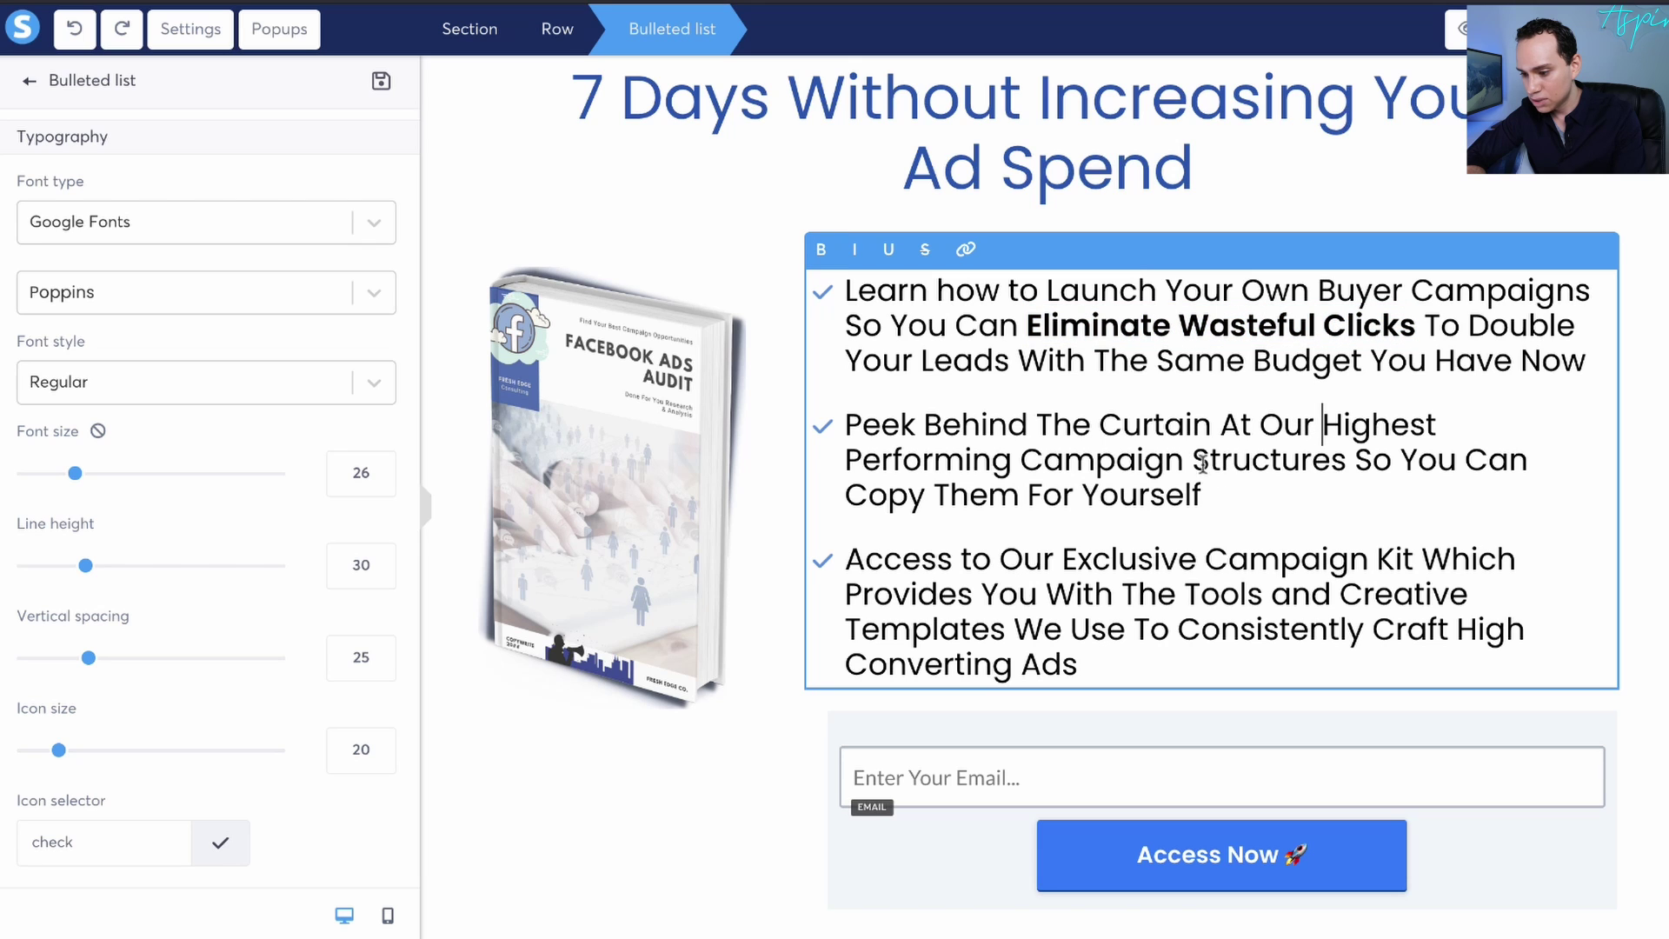
{"action": "left_click", "coordinate": [1345, 464], "text": "shift"}
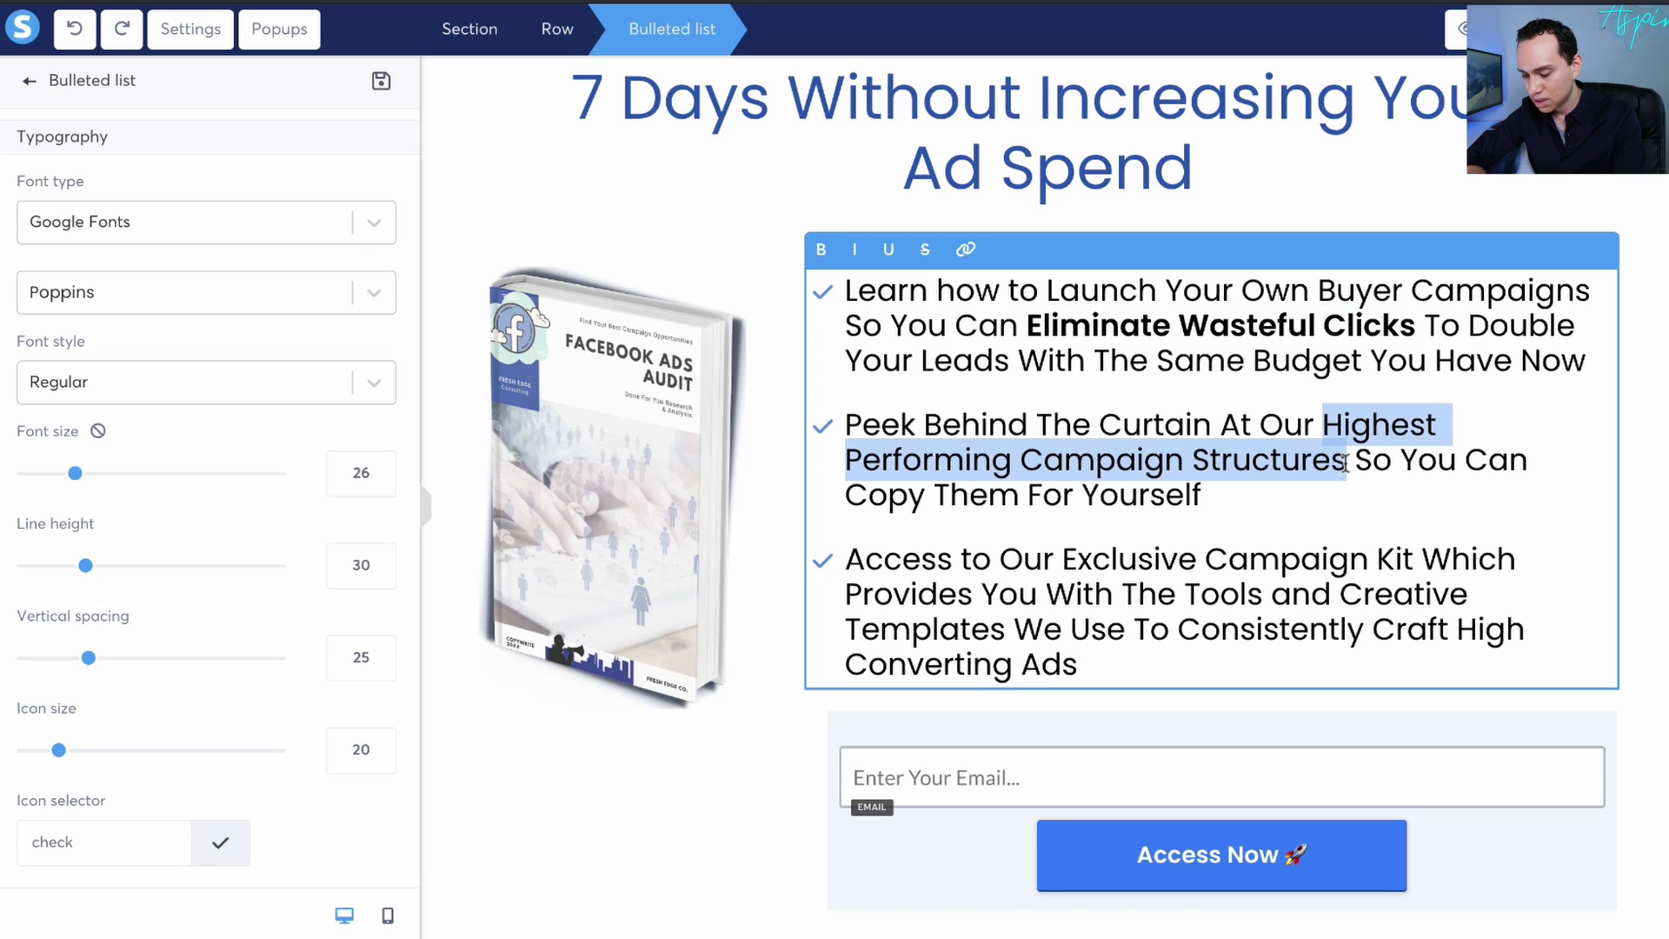
{"action": "key", "text": "ctrl+b"}
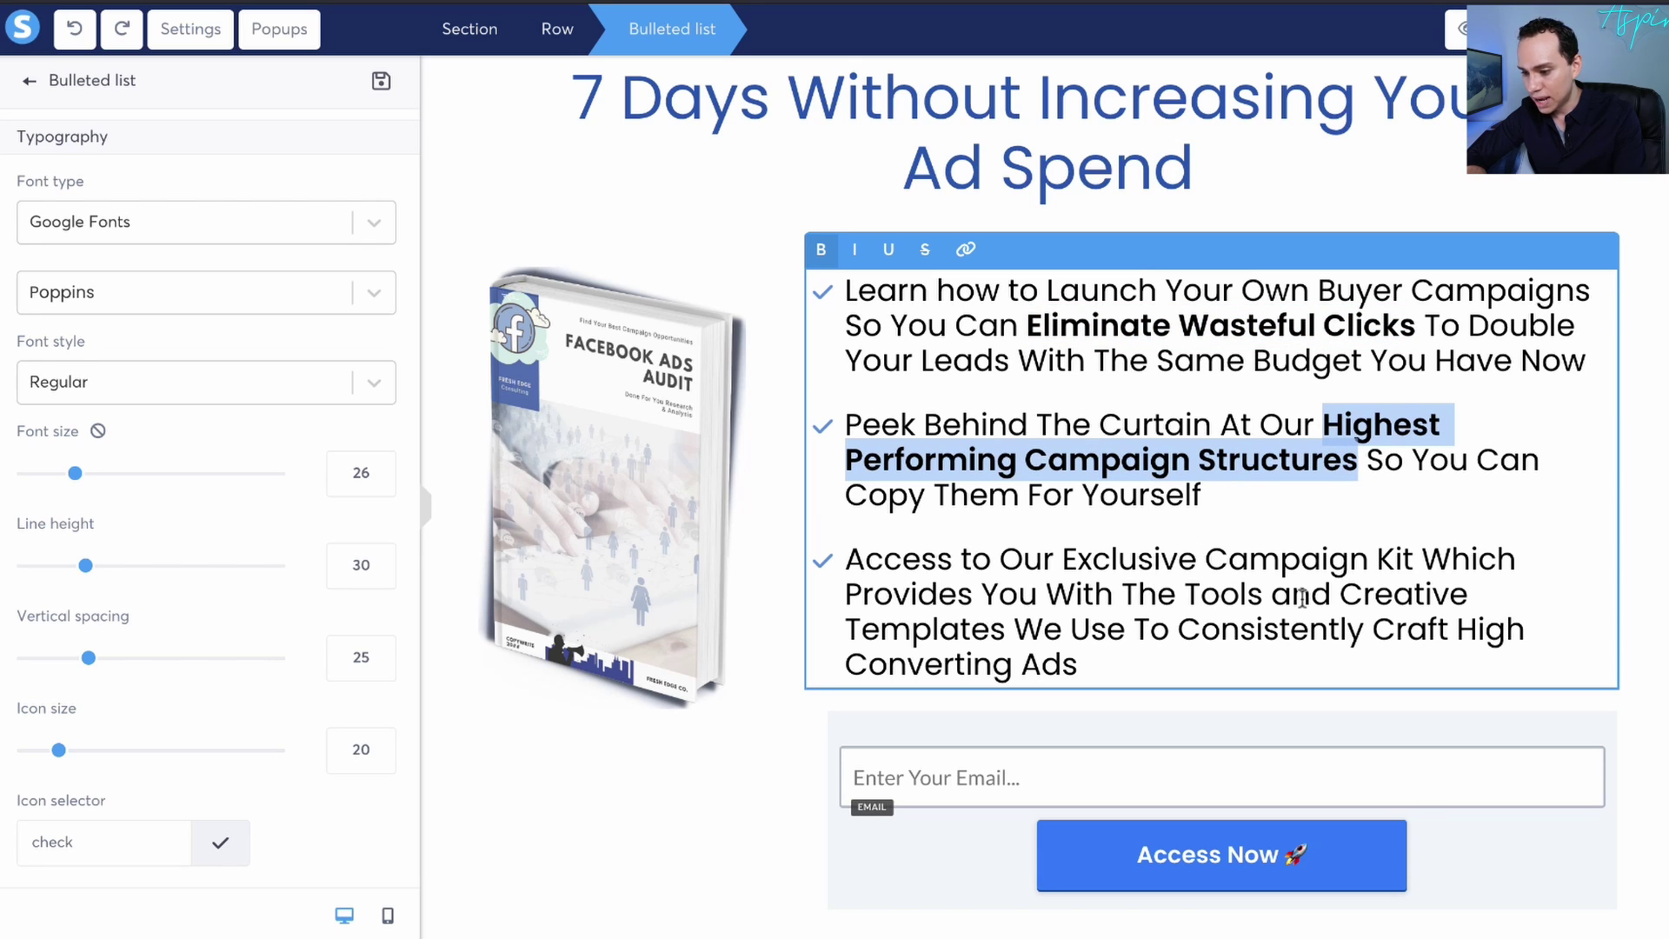
{"action": "left_click", "coordinate": [1179, 632]}
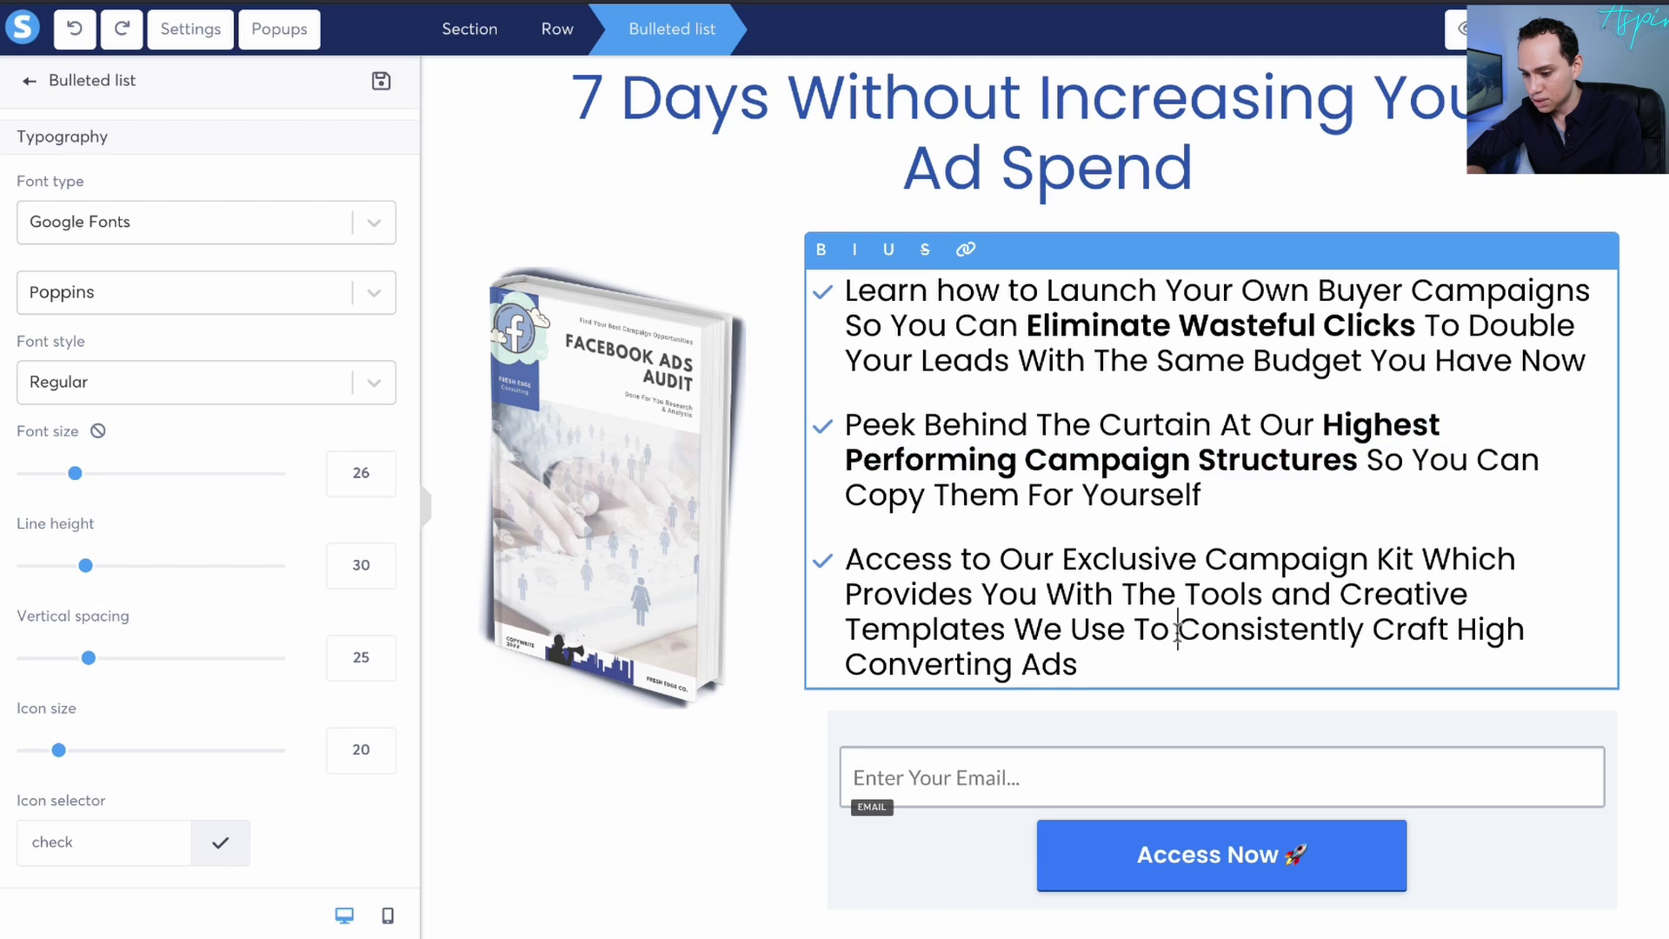
{"action": "left_click", "coordinate": [1083, 665], "text": "shift"}
{"action": "key", "text": "ctrl+b"}
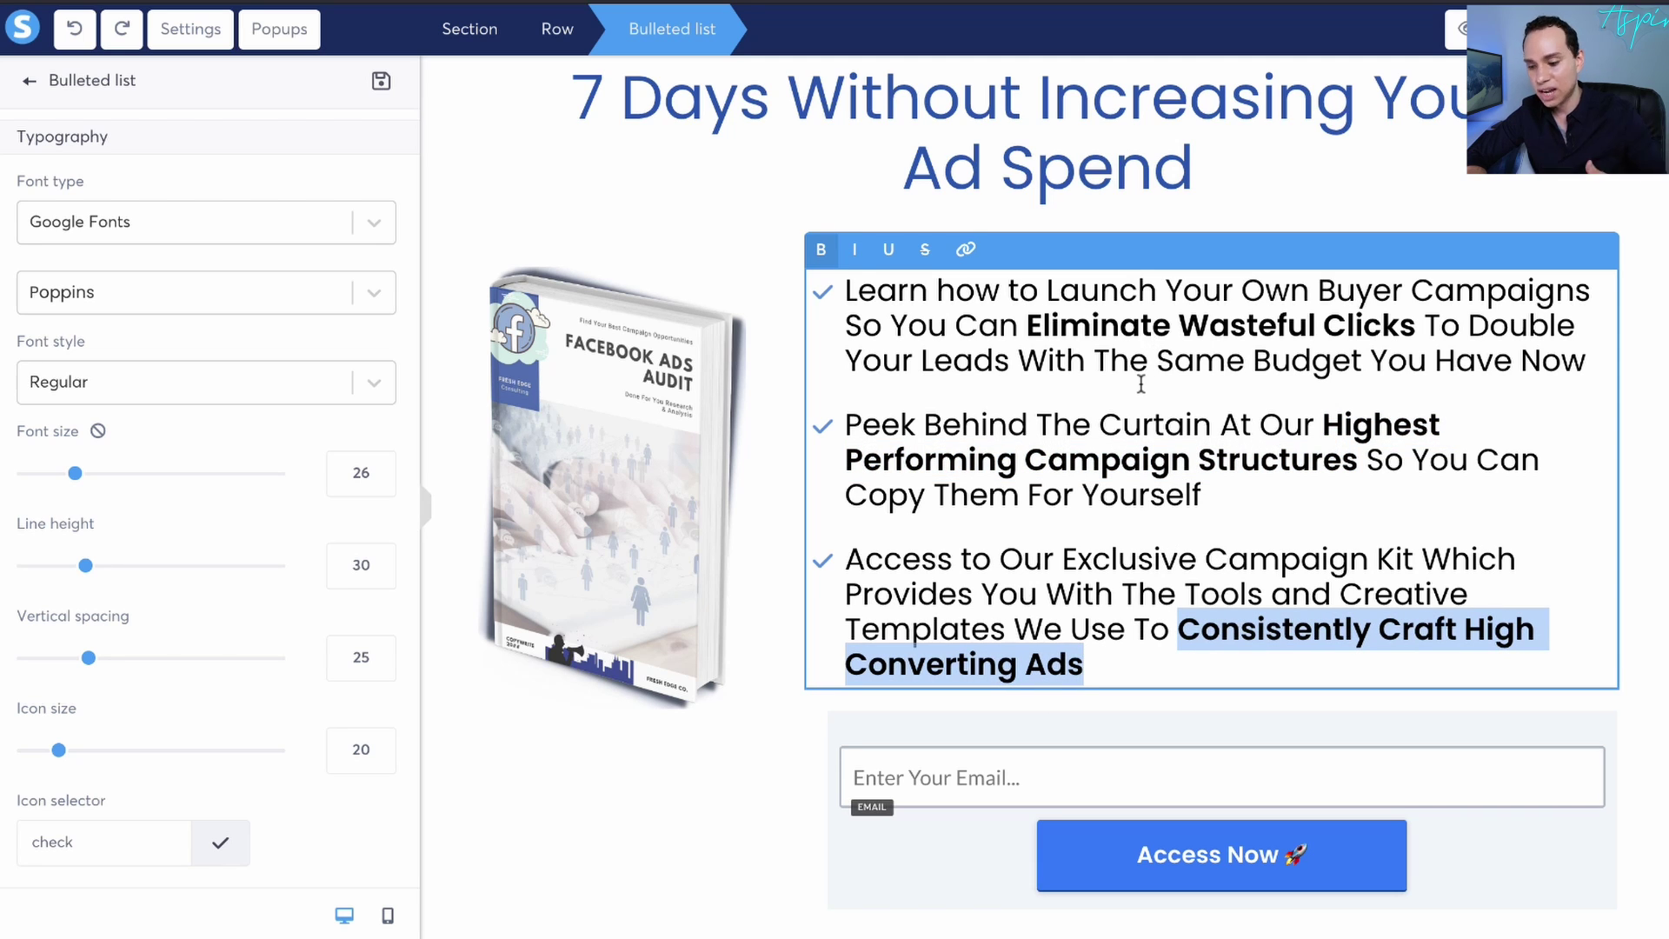
{"action": "scroll", "coordinate": [1143, 381], "scroll_direction": "down", "scroll_amount": 2}
{"action": "scroll", "coordinate": [1142, 382], "scroll_direction": "down", "scroll_amount": 1}
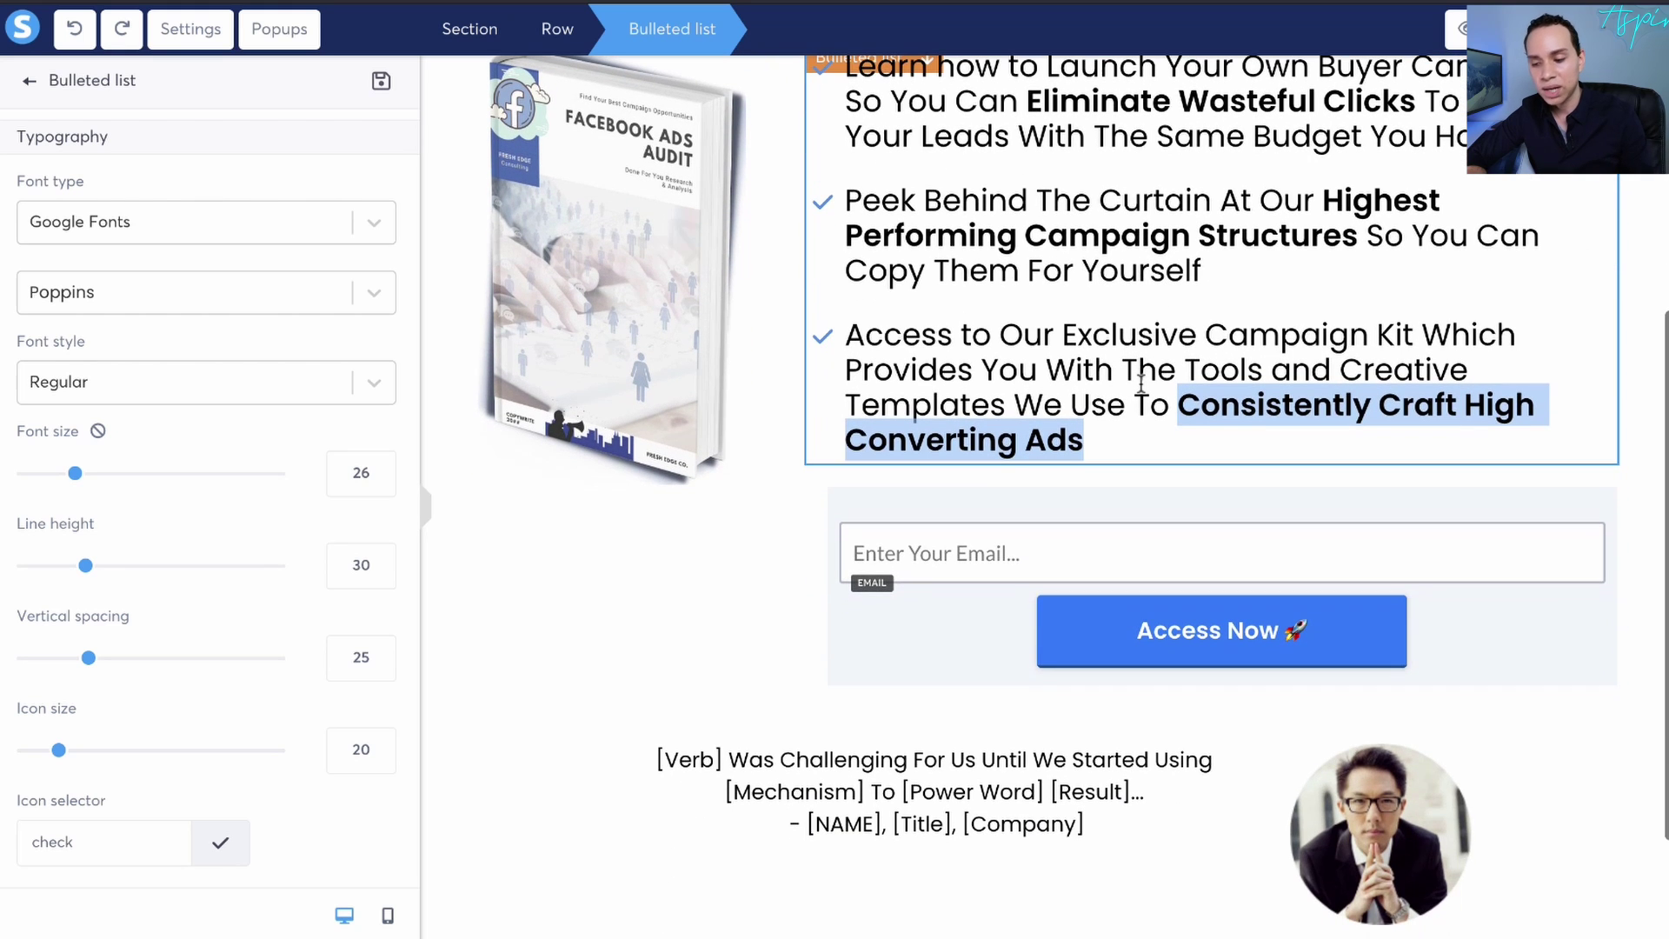
{"action": "scroll", "coordinate": [927, 465], "scroll_direction": "up", "scroll_amount": 4}
Leave the bullet list and inspect the Facebook Ads Audit book image's Image settings without changes
{"action": "left_click", "coordinate": [729, 337]}
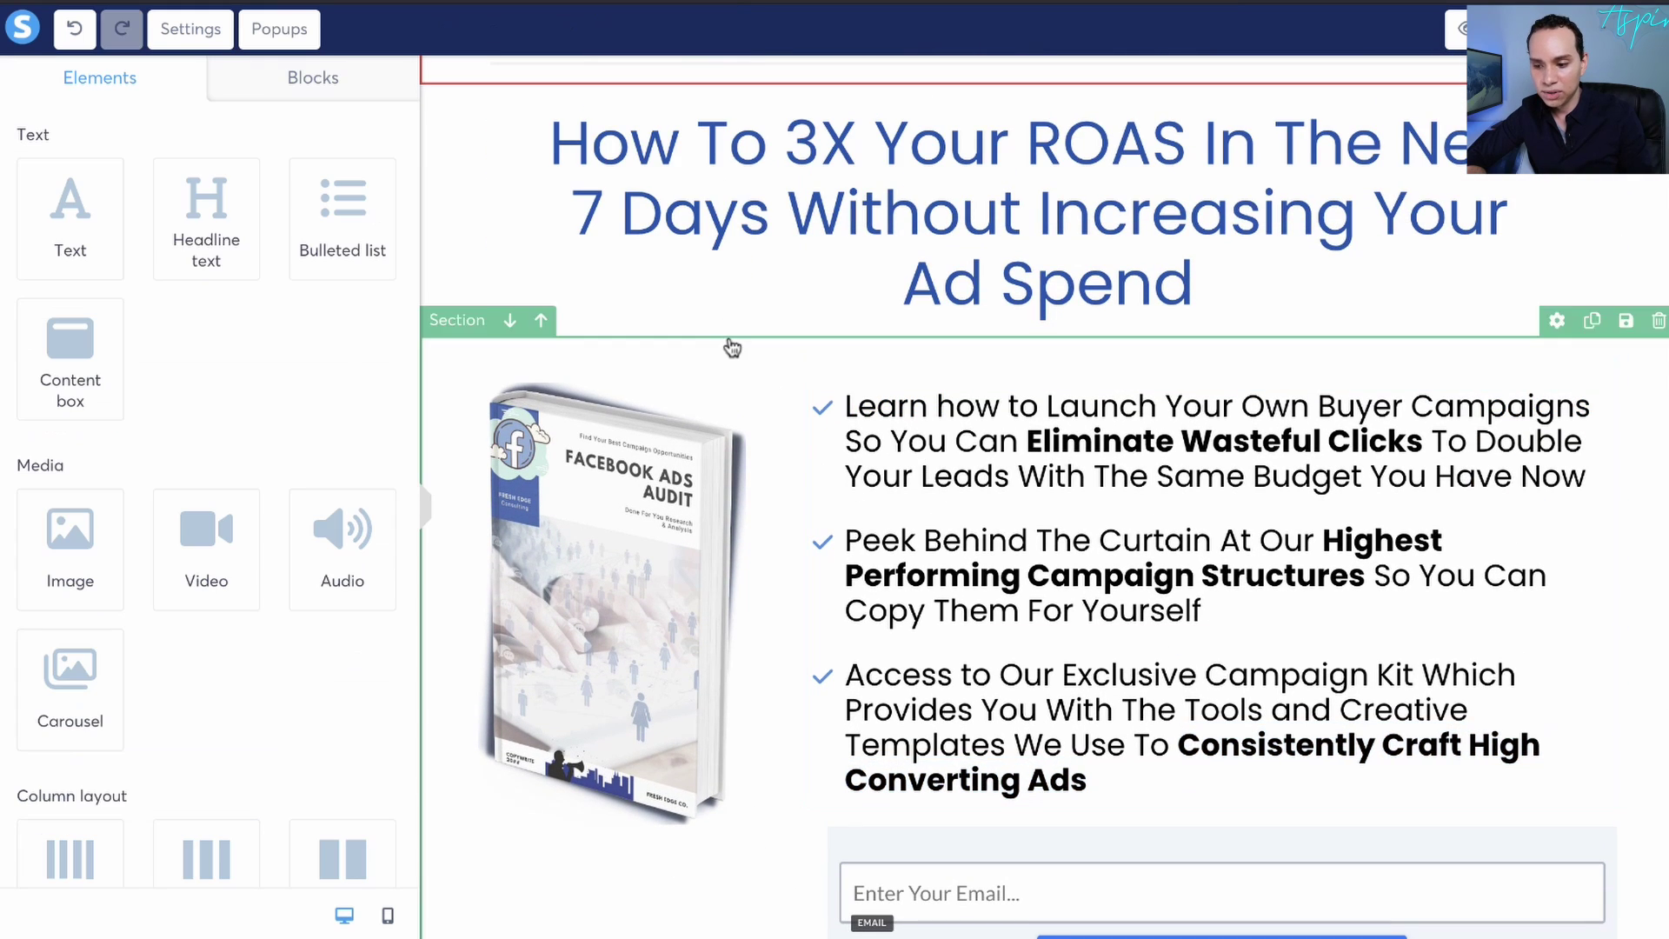
{"action": "scroll", "coordinate": [951, 552], "scroll_direction": "down", "scroll_amount": 1}
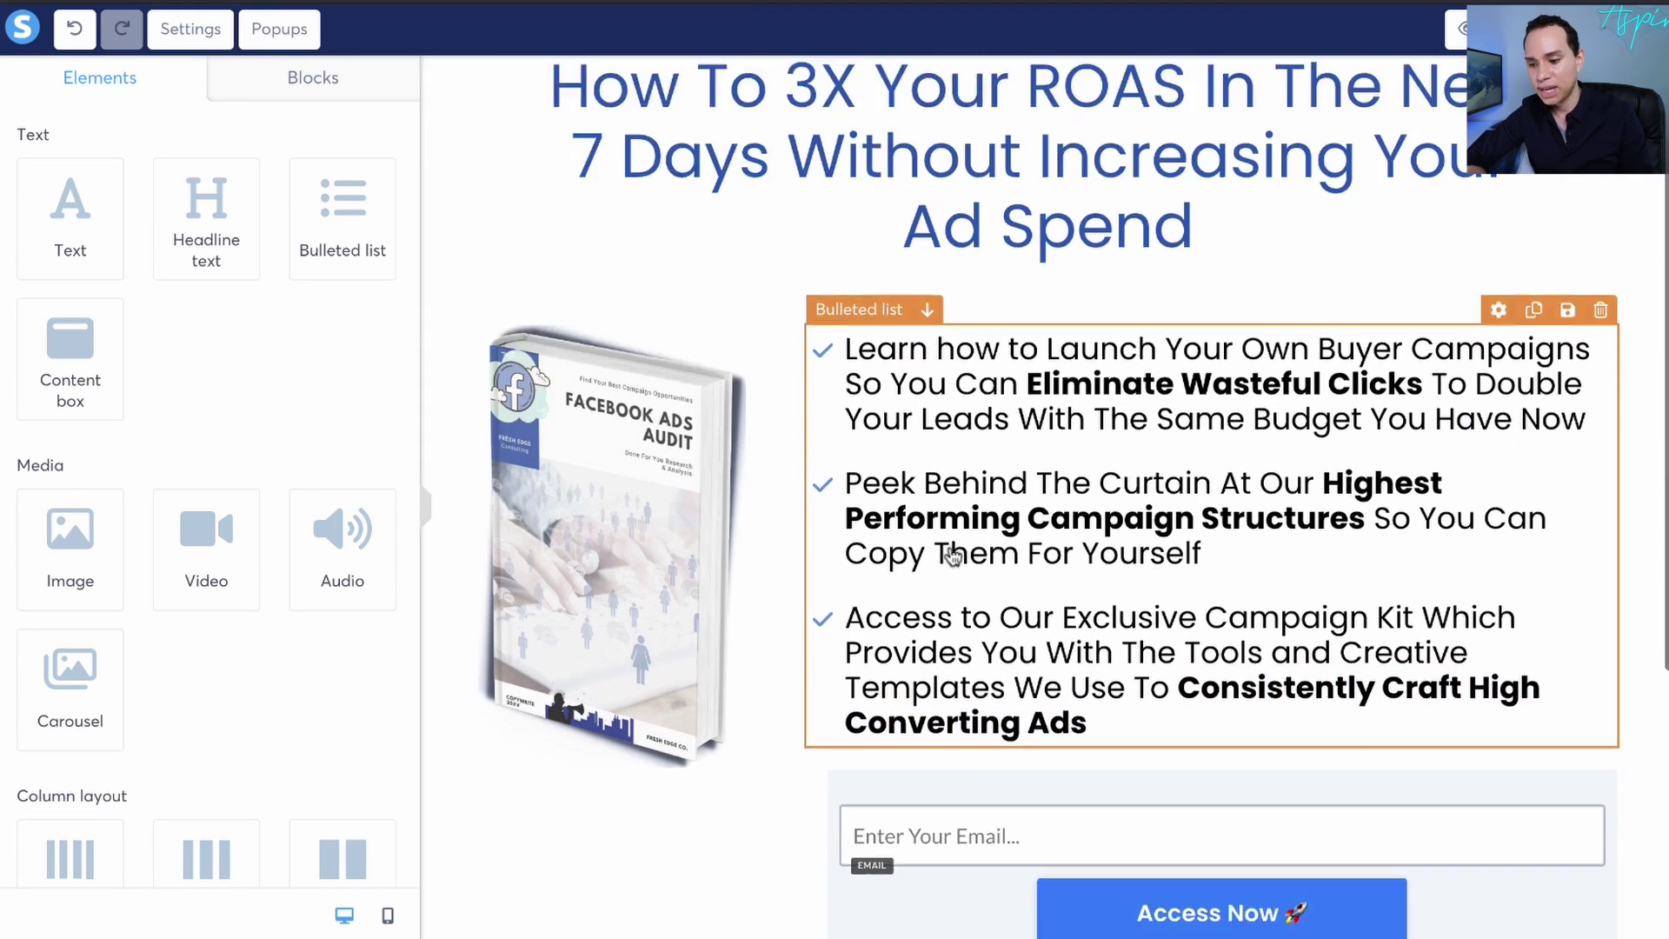
{"action": "scroll", "coordinate": [1004, 398], "scroll_direction": "down", "scroll_amount": 2}
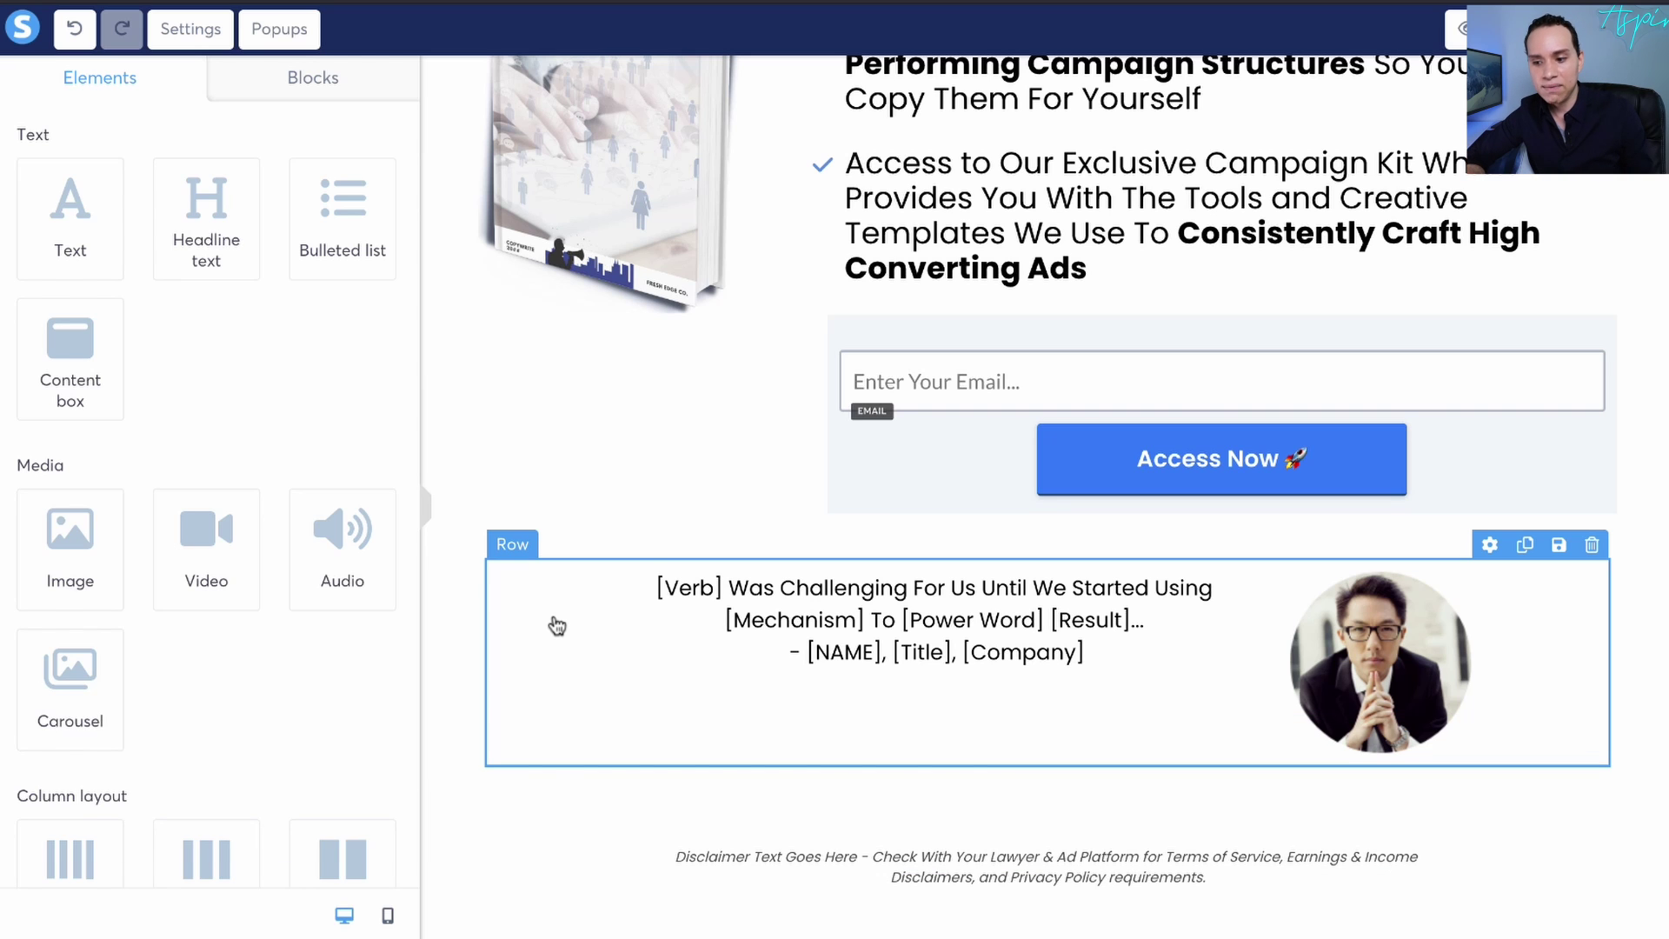
{"action": "scroll", "coordinate": [634, 421], "scroll_direction": "up", "scroll_amount": 3}
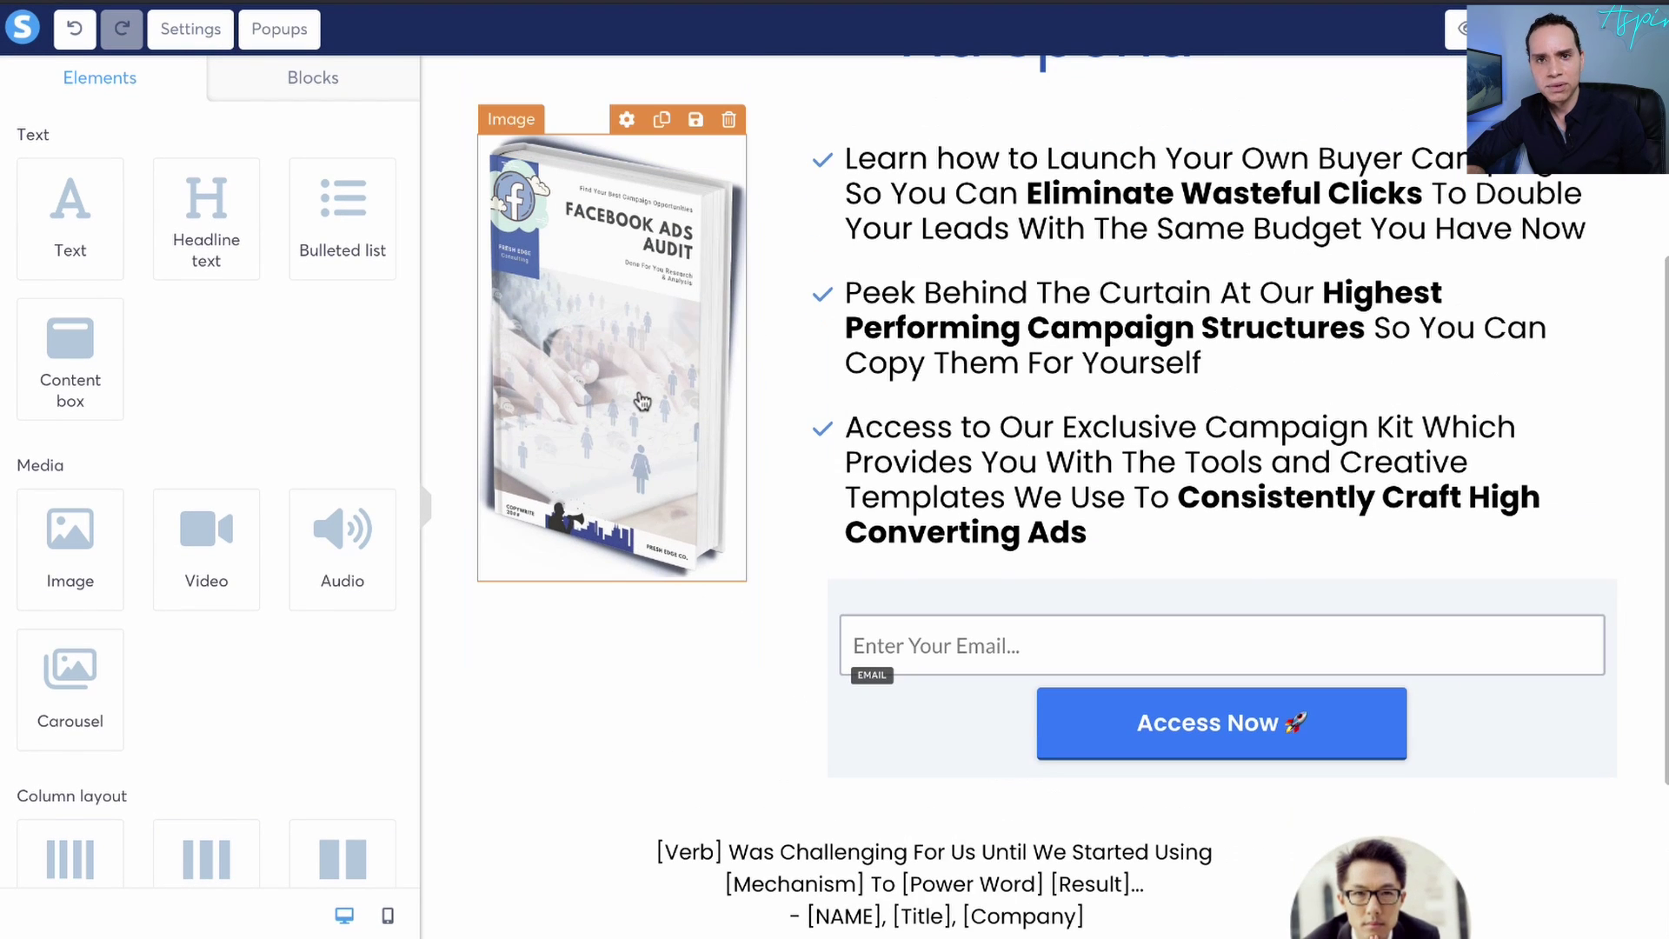
{"action": "scroll", "coordinate": [642, 401], "scroll_direction": "up", "scroll_amount": 1}
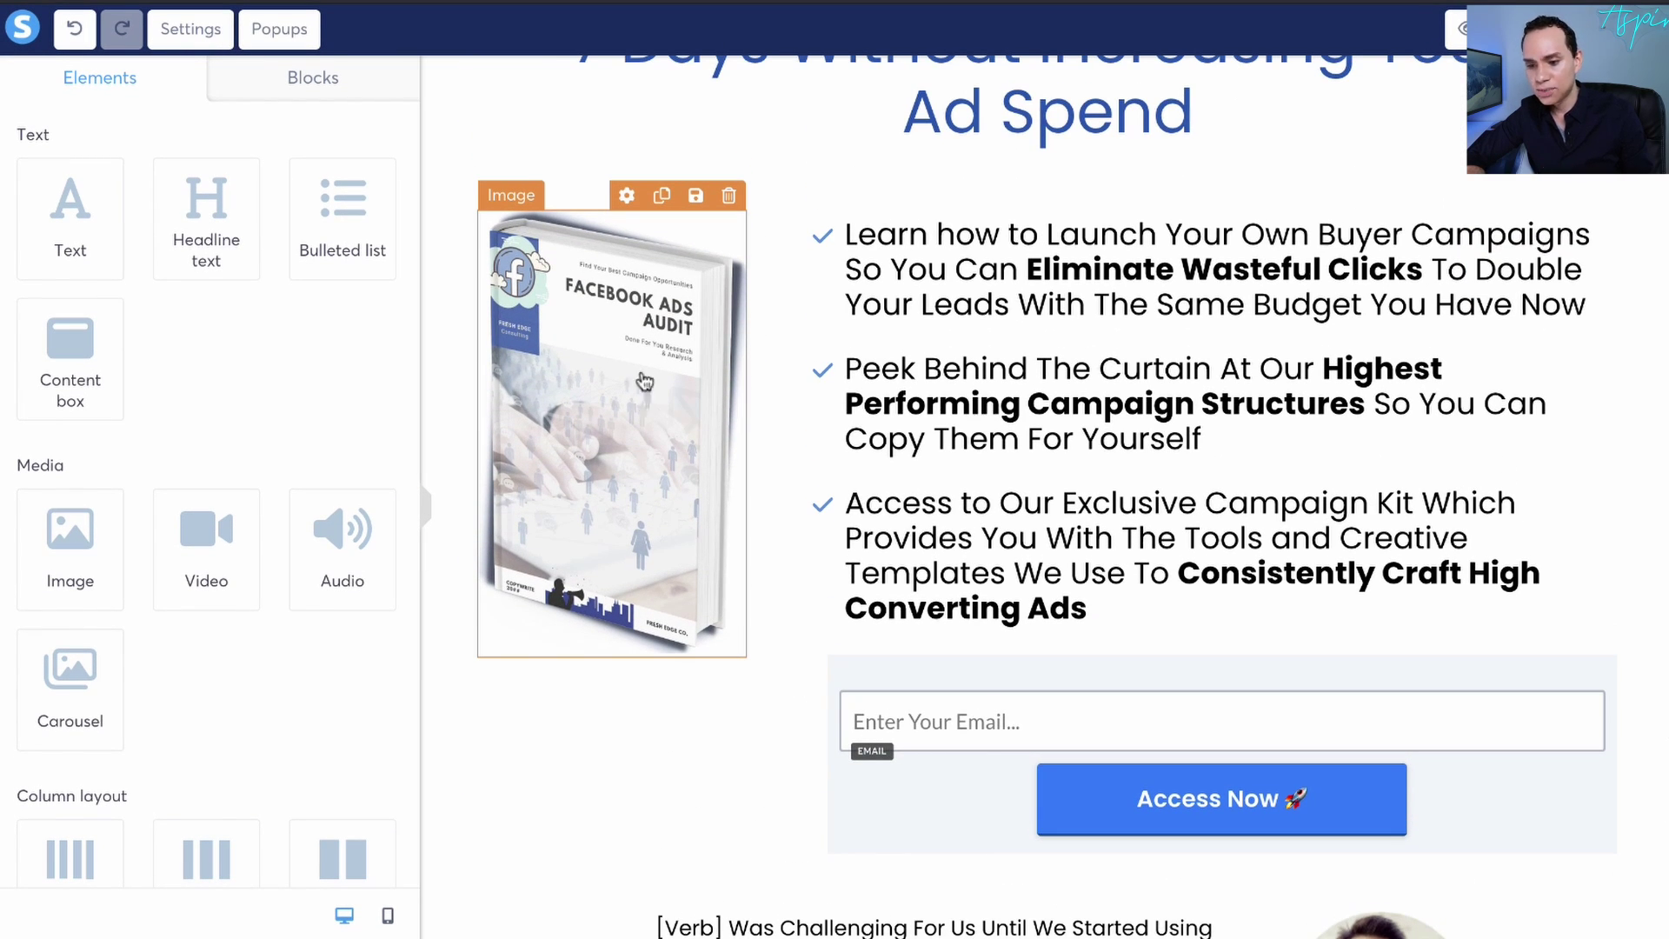
{"action": "left_click", "coordinate": [651, 398]}
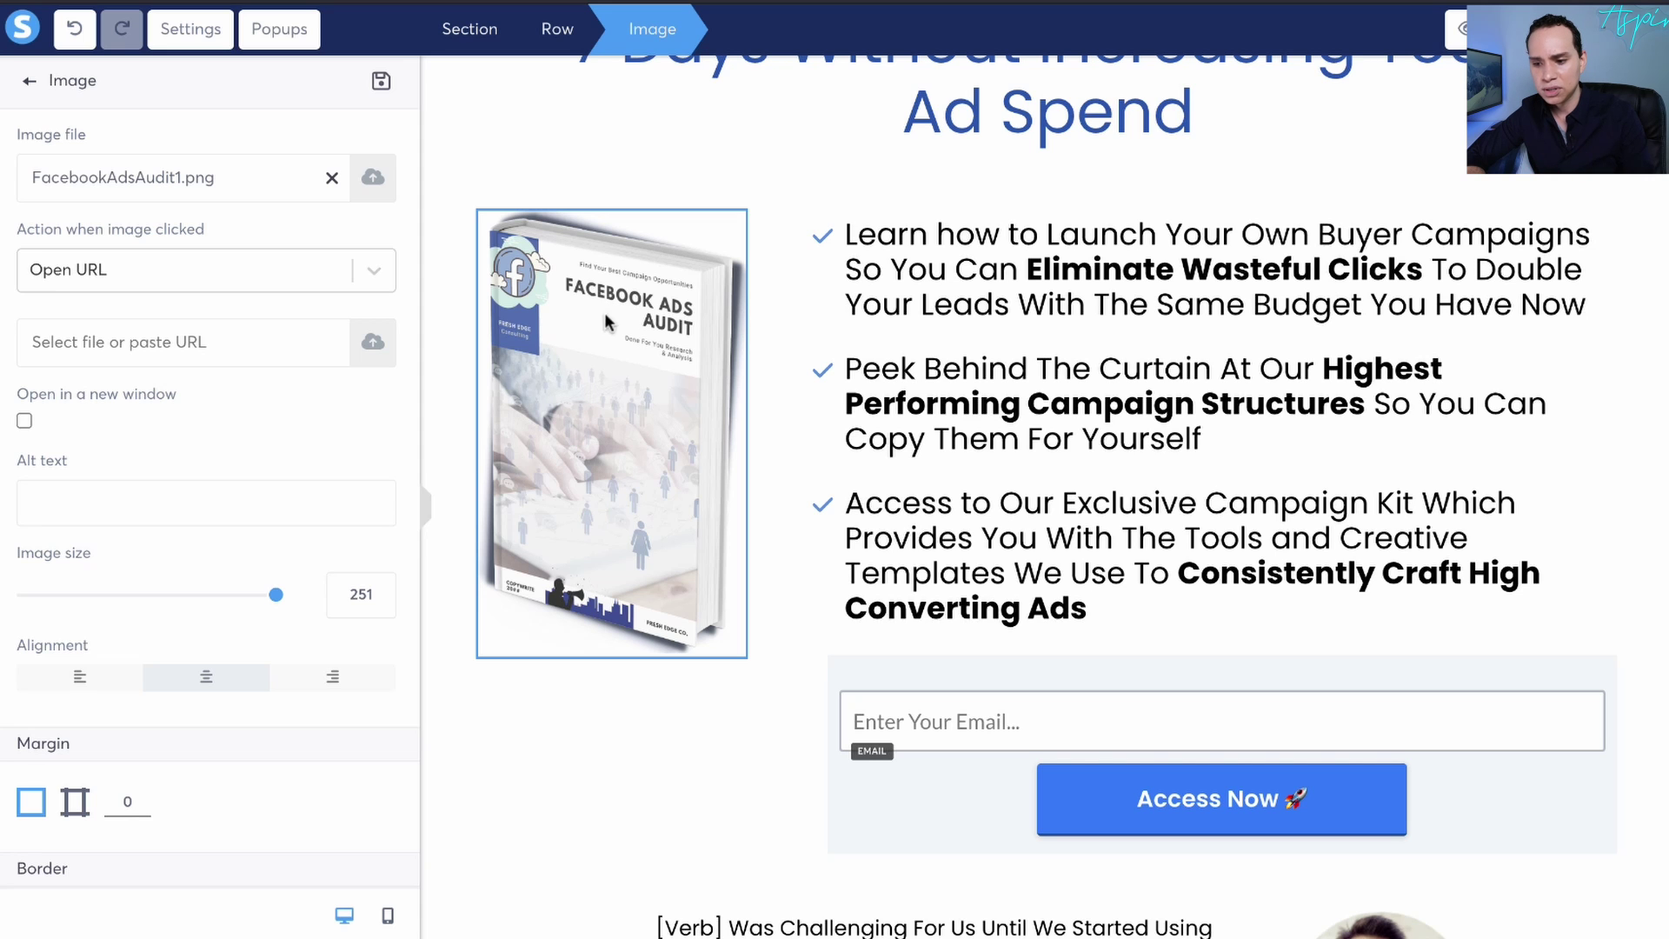
{"action": "left_click", "coordinate": [898, 501]}
Select the placeholder testimonial block, then pick the real testimonial in the Google Docs copy
{"action": "scroll", "coordinate": [898, 501], "scroll_direction": "down", "scroll_amount": 4}
{"action": "left_click", "coordinate": [828, 635]}
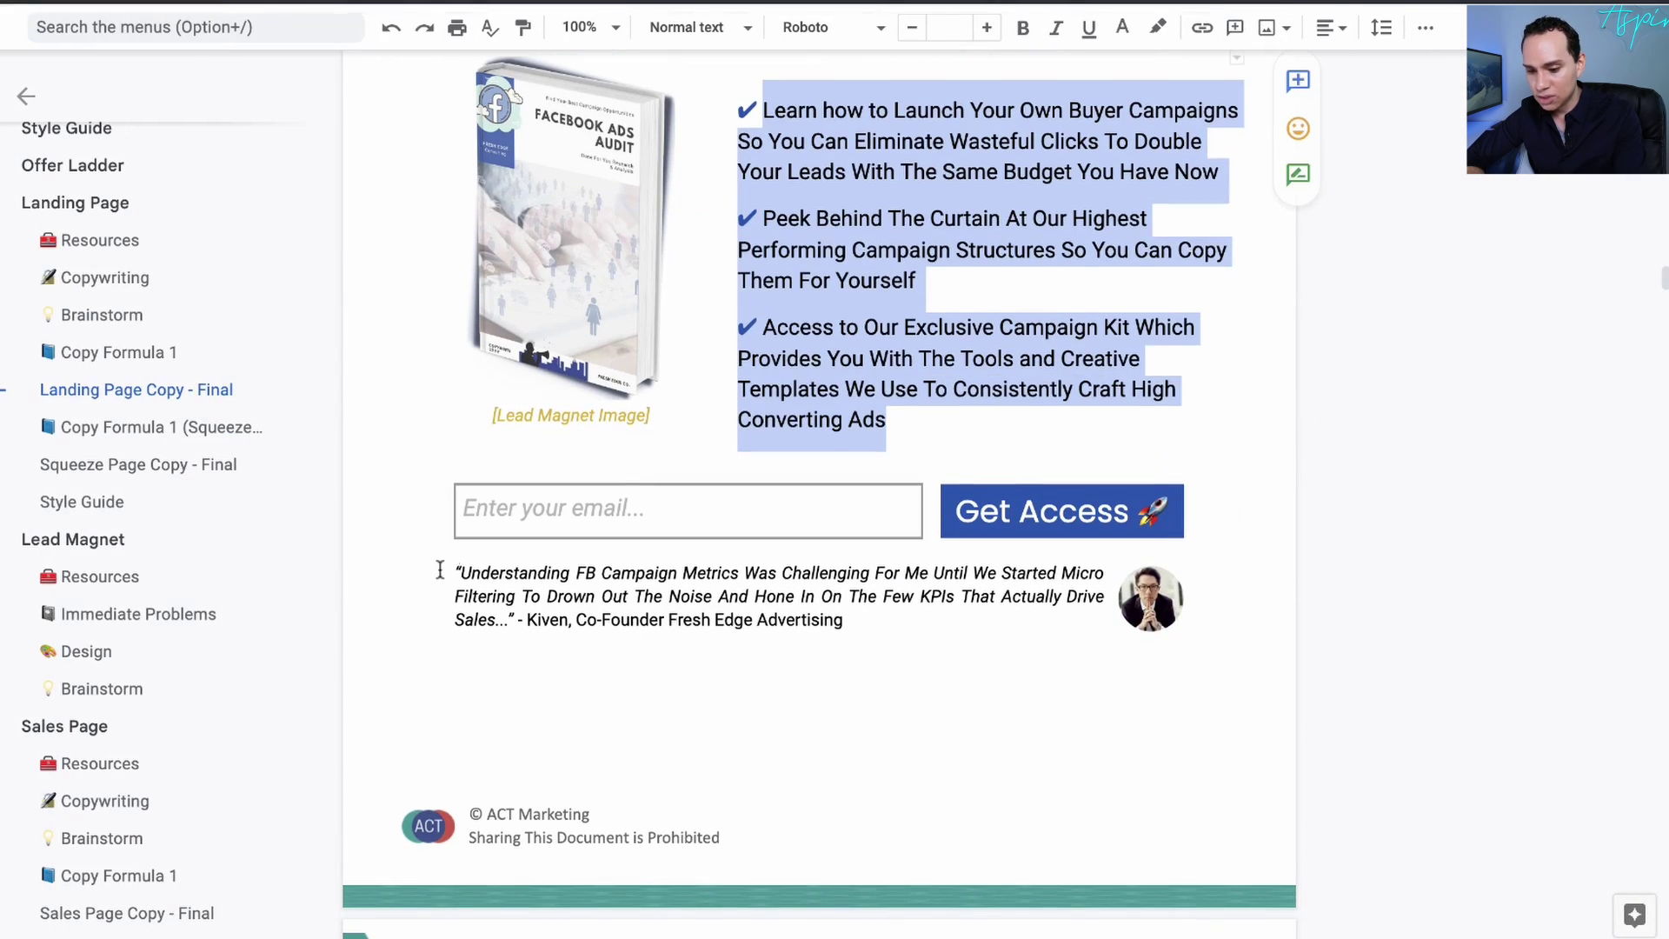
{"action": "left_click", "coordinate": [440, 569]}
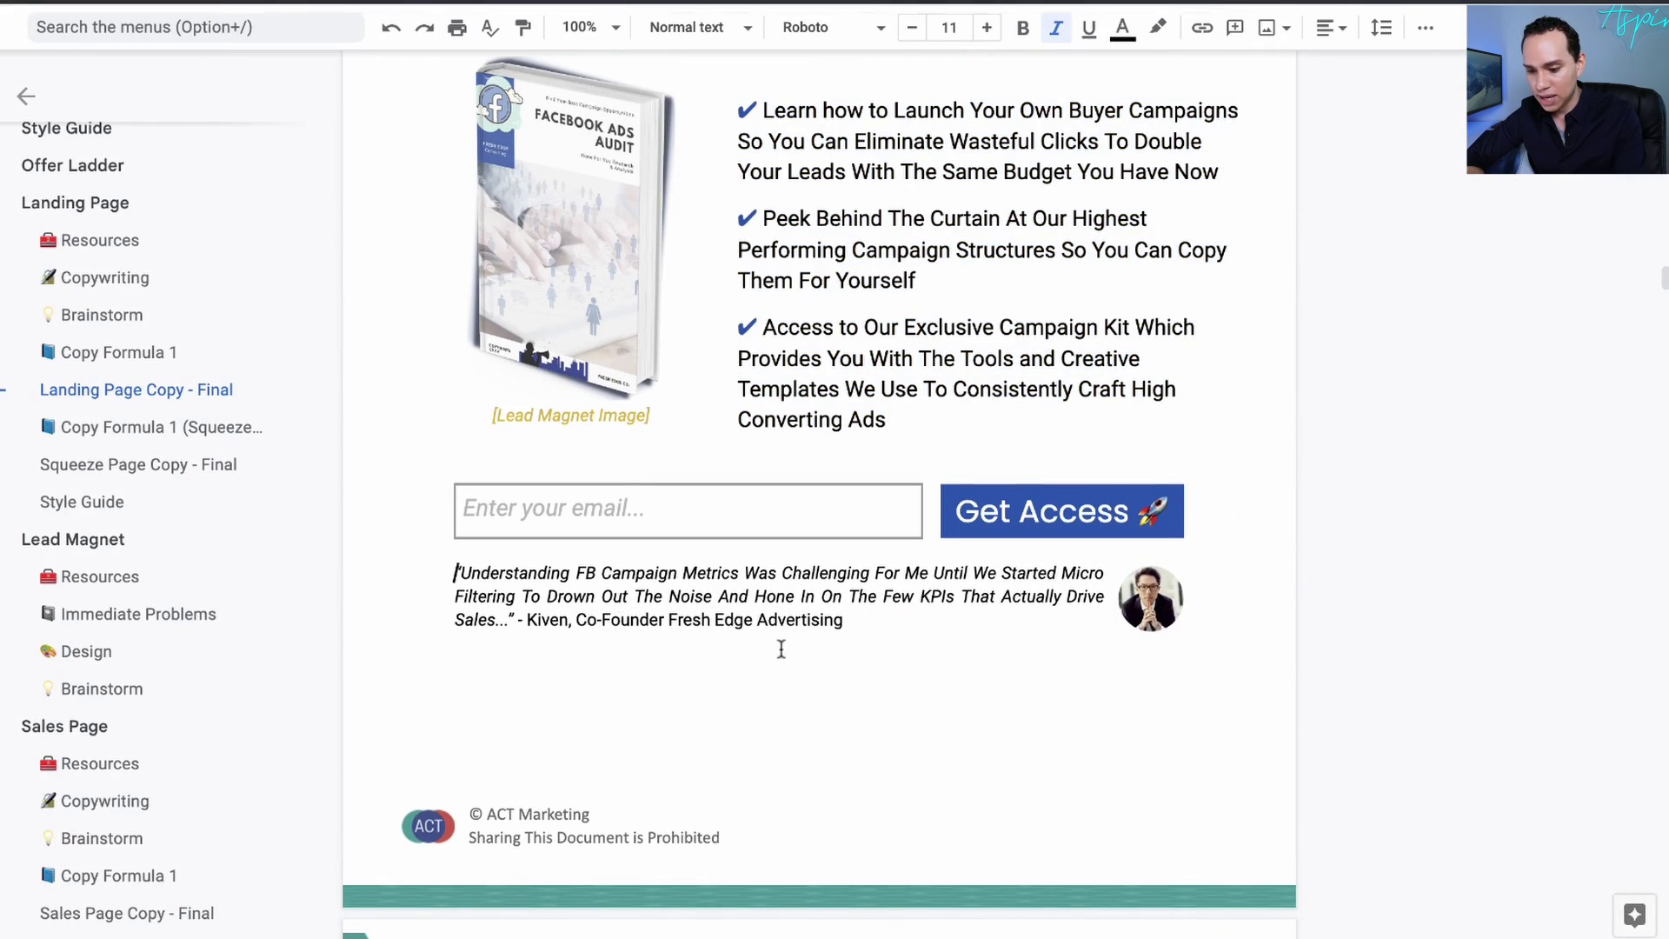
Paste the real FB campaign metrics quote, with its Fresh Edge Advertising co-founder attribution, over the placeholder testimonial
{"action": "triple_click", "coordinate": [858, 623]}
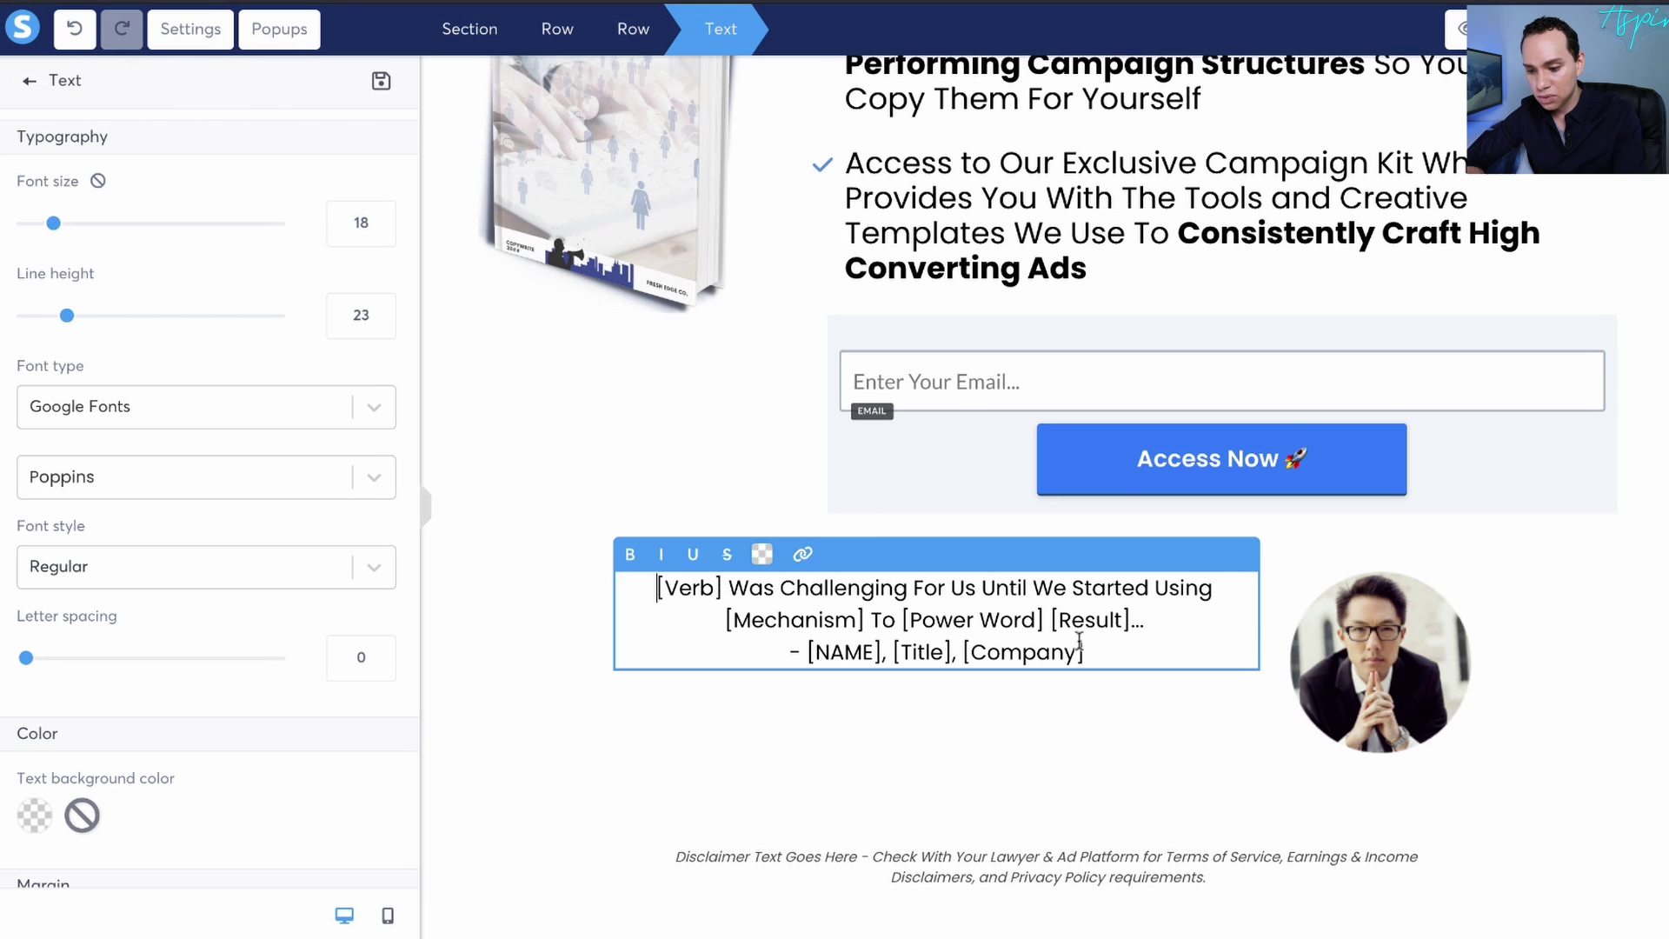
{"action": "triple_click", "coordinate": [1088, 652]}
{"action": "type", "text": "\"Understanding FB Campaign Metrics Was Challenging For Me Until We Started Micro Filtering To Drown Out The Noise And Hone In On The Few KPIs That Actually Drive Sales…\" - Kiven, Co-Founder Fresh Edge Advertising"}
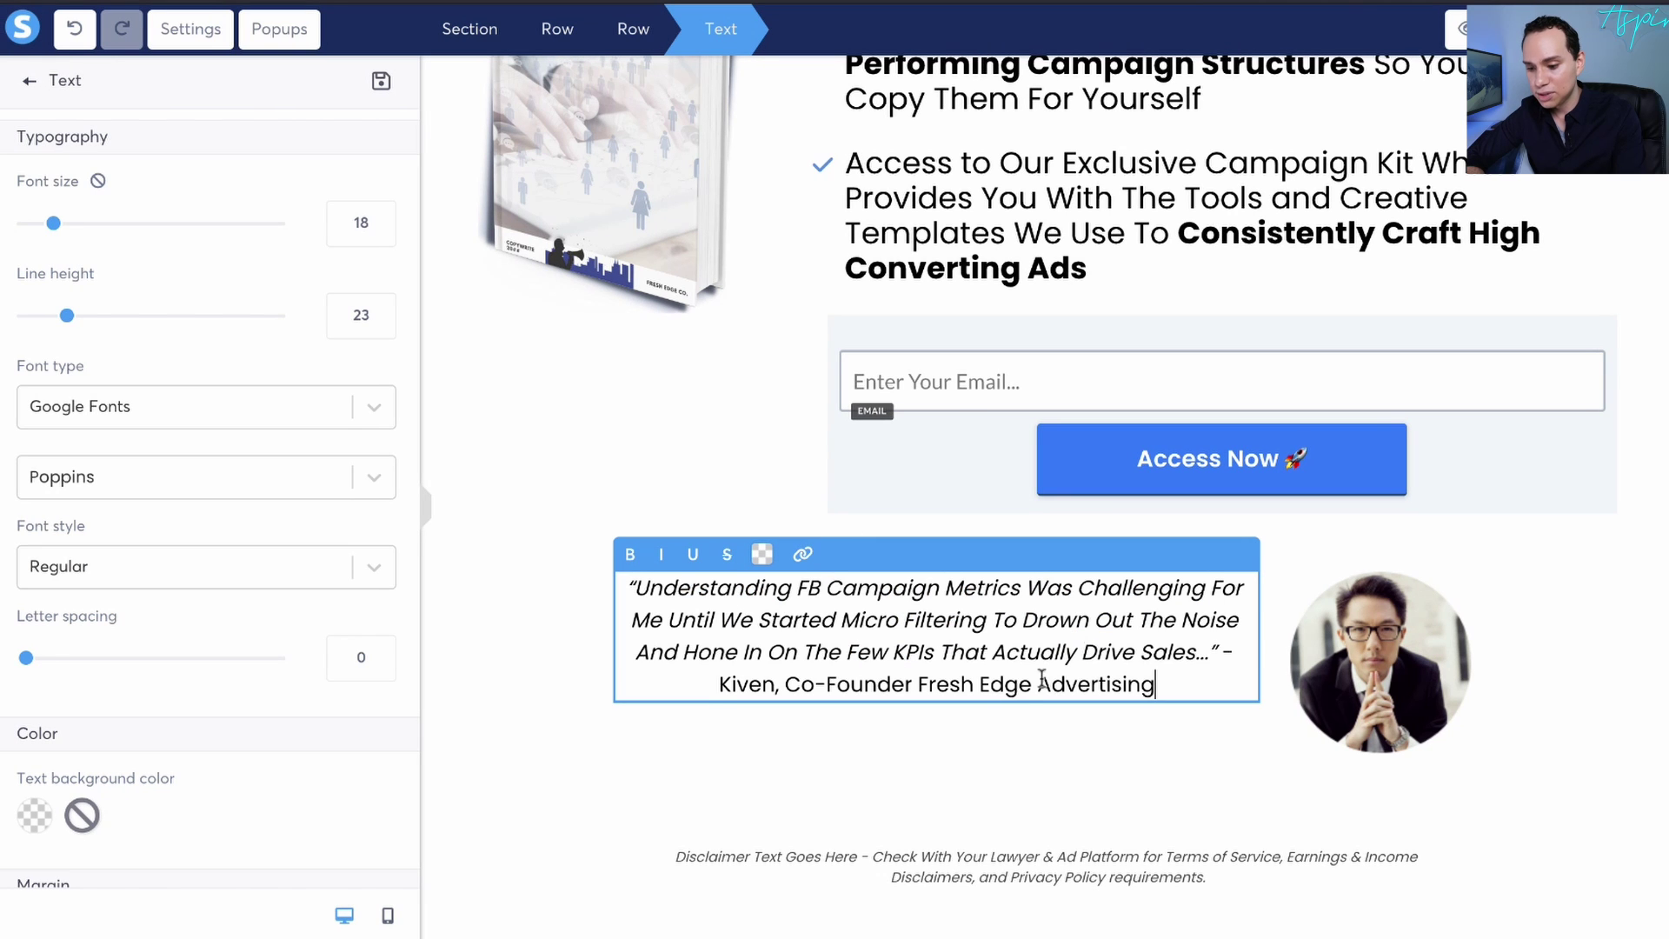
{"action": "left_click", "coordinate": [709, 684]}
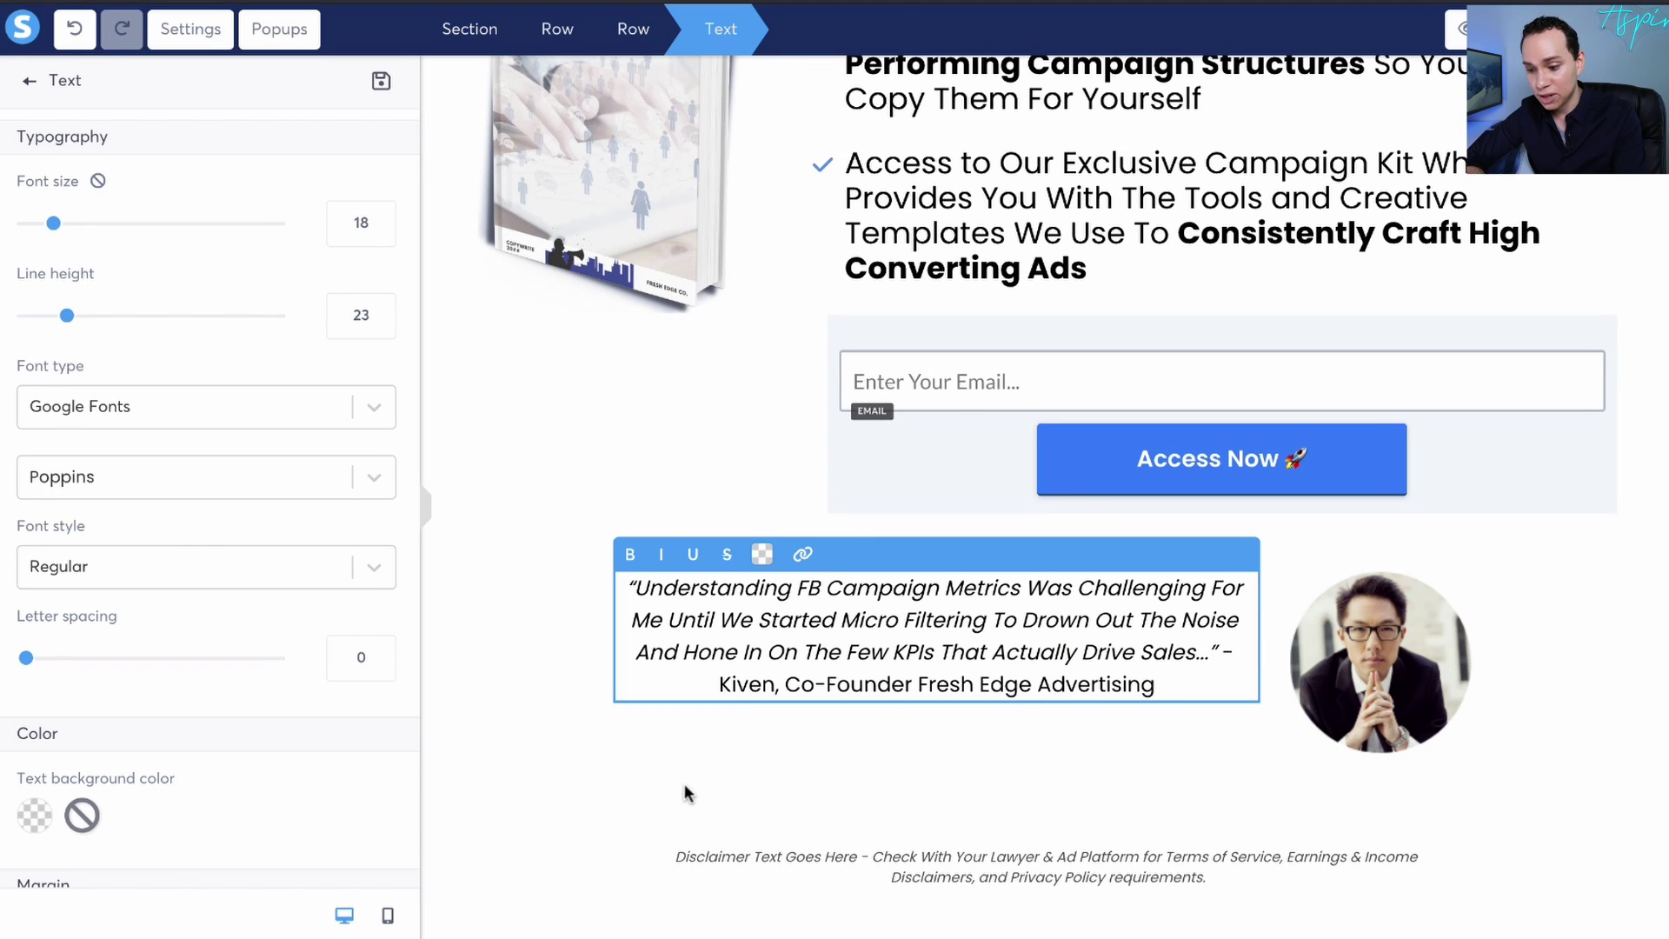
{"action": "left_click", "coordinate": [851, 780]}
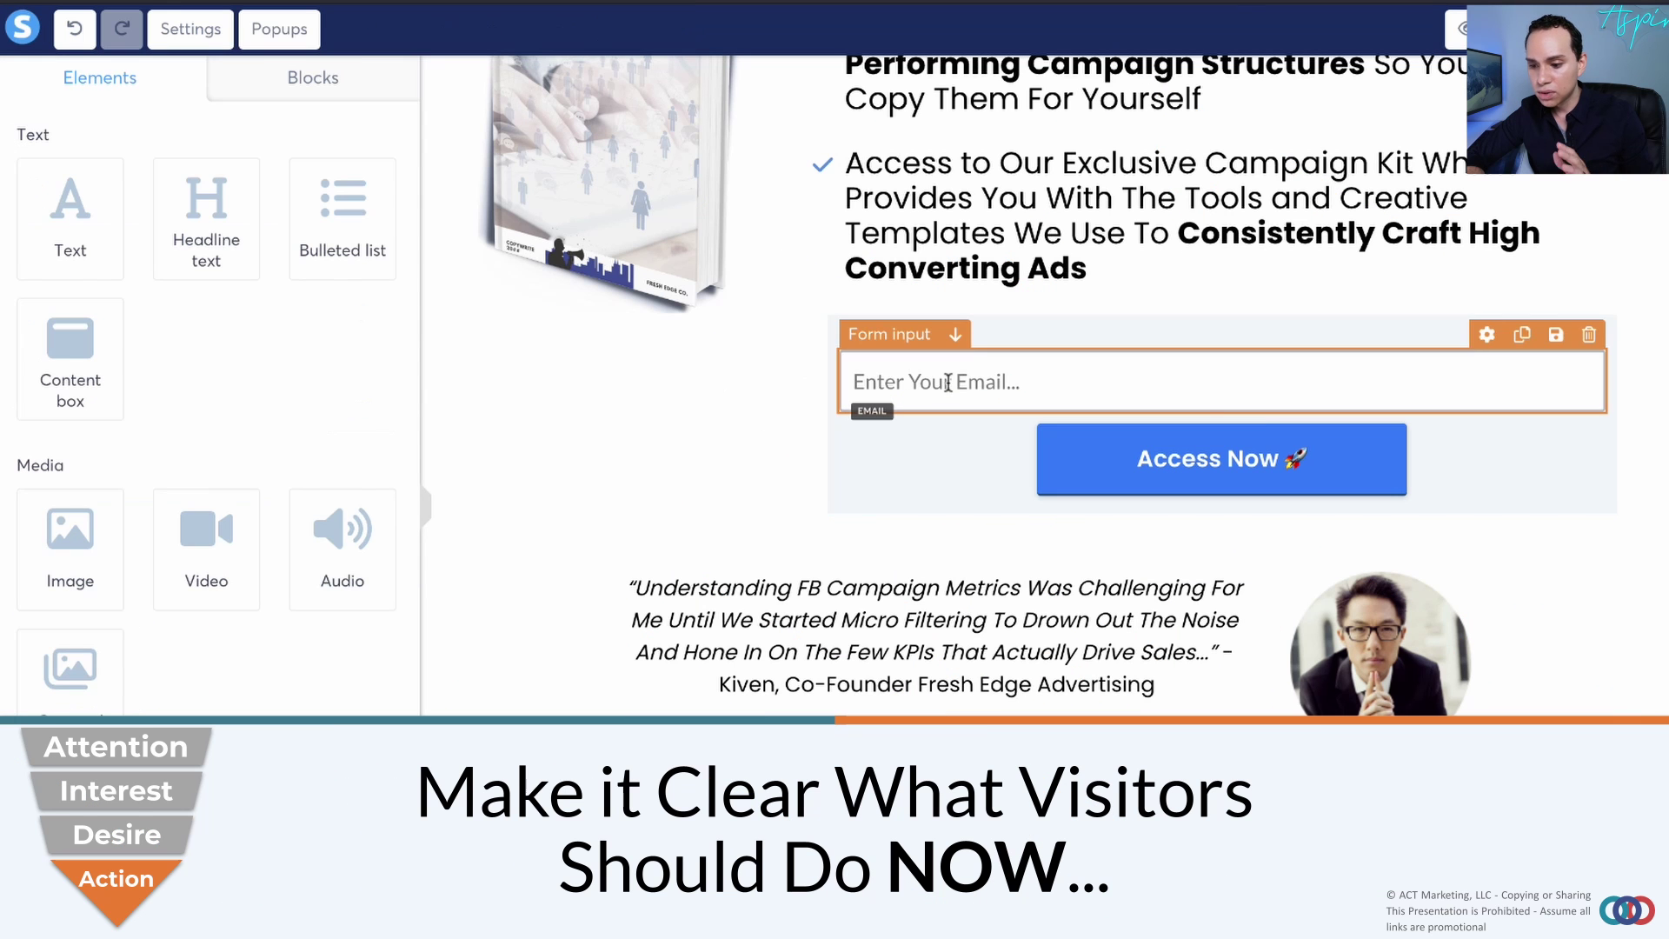
Add a form input above the email field and set its input type to First name
{"action": "scroll", "coordinate": [249, 282], "scroll_direction": "down", "scroll_amount": 4}
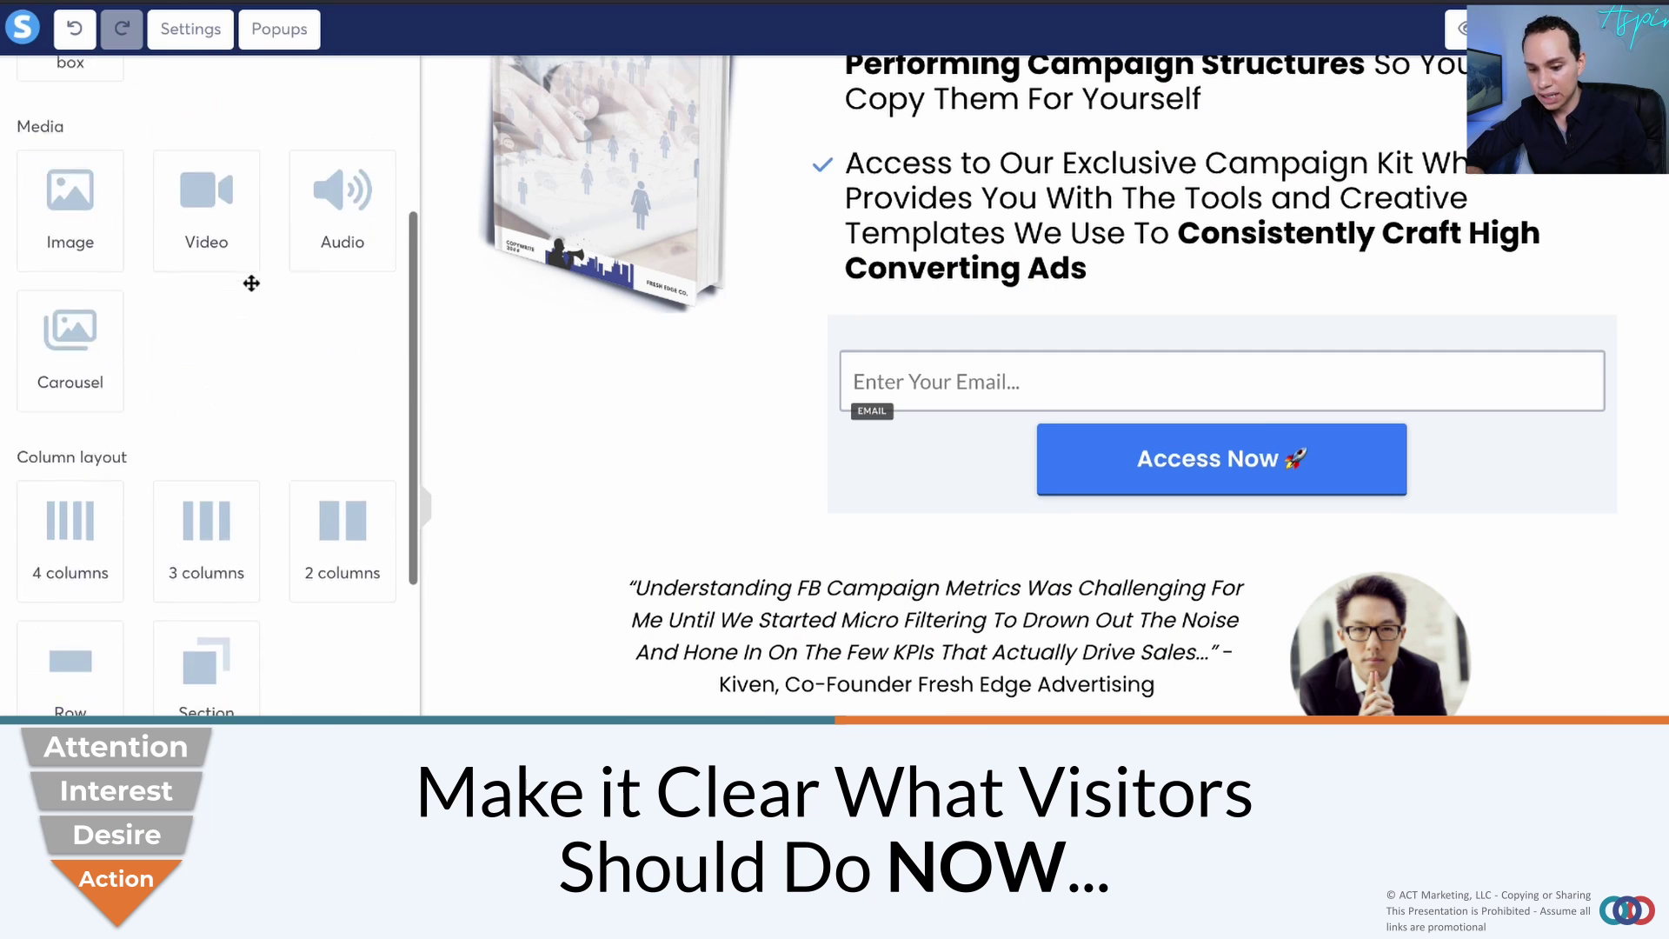
{"action": "scroll", "coordinate": [251, 282], "scroll_direction": "down", "scroll_amount": 5}
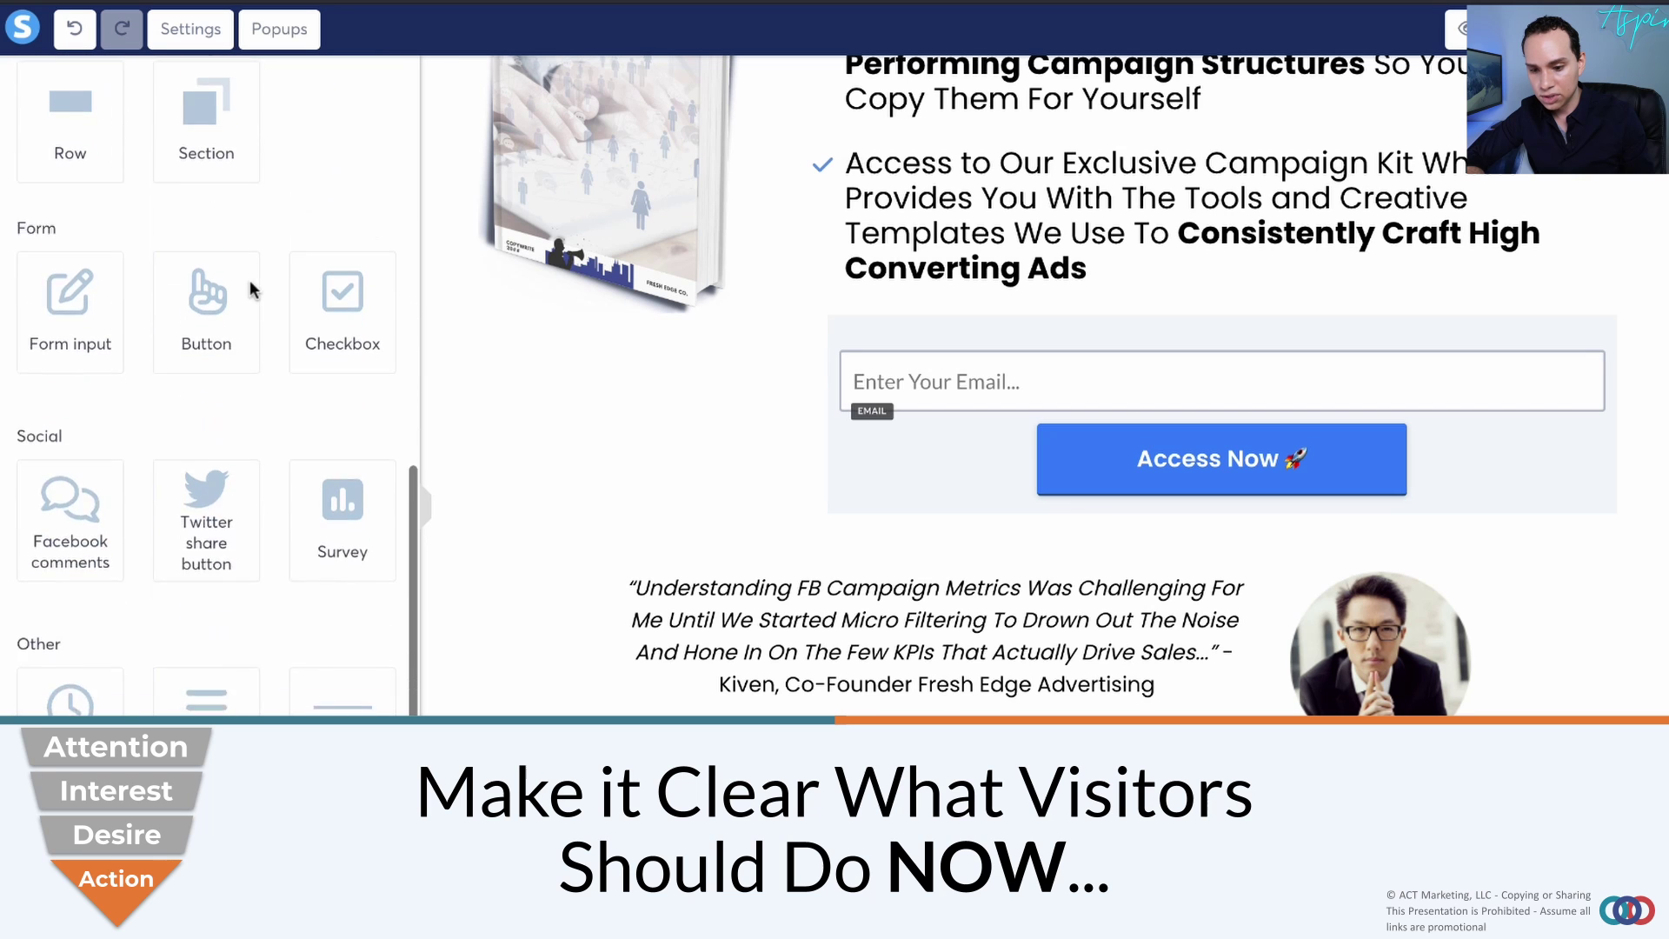
{"action": "left_click_drag", "start_coordinate": [70, 252], "coordinate": [1098, 374]}
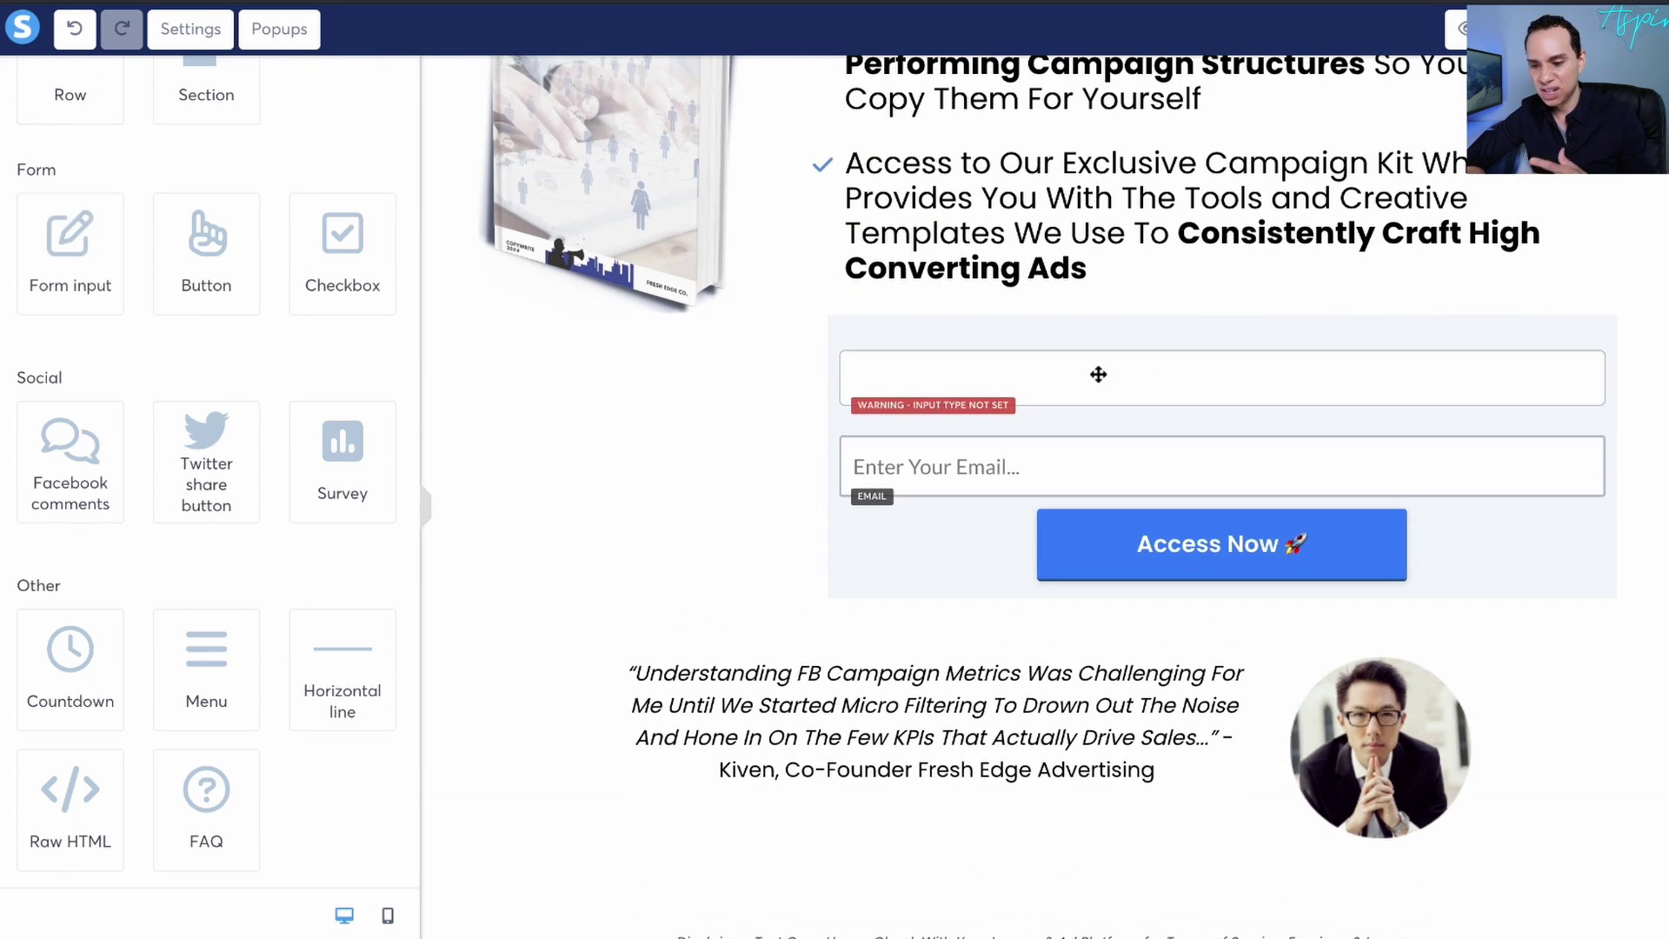
{"action": "left_click", "coordinate": [1100, 380]}
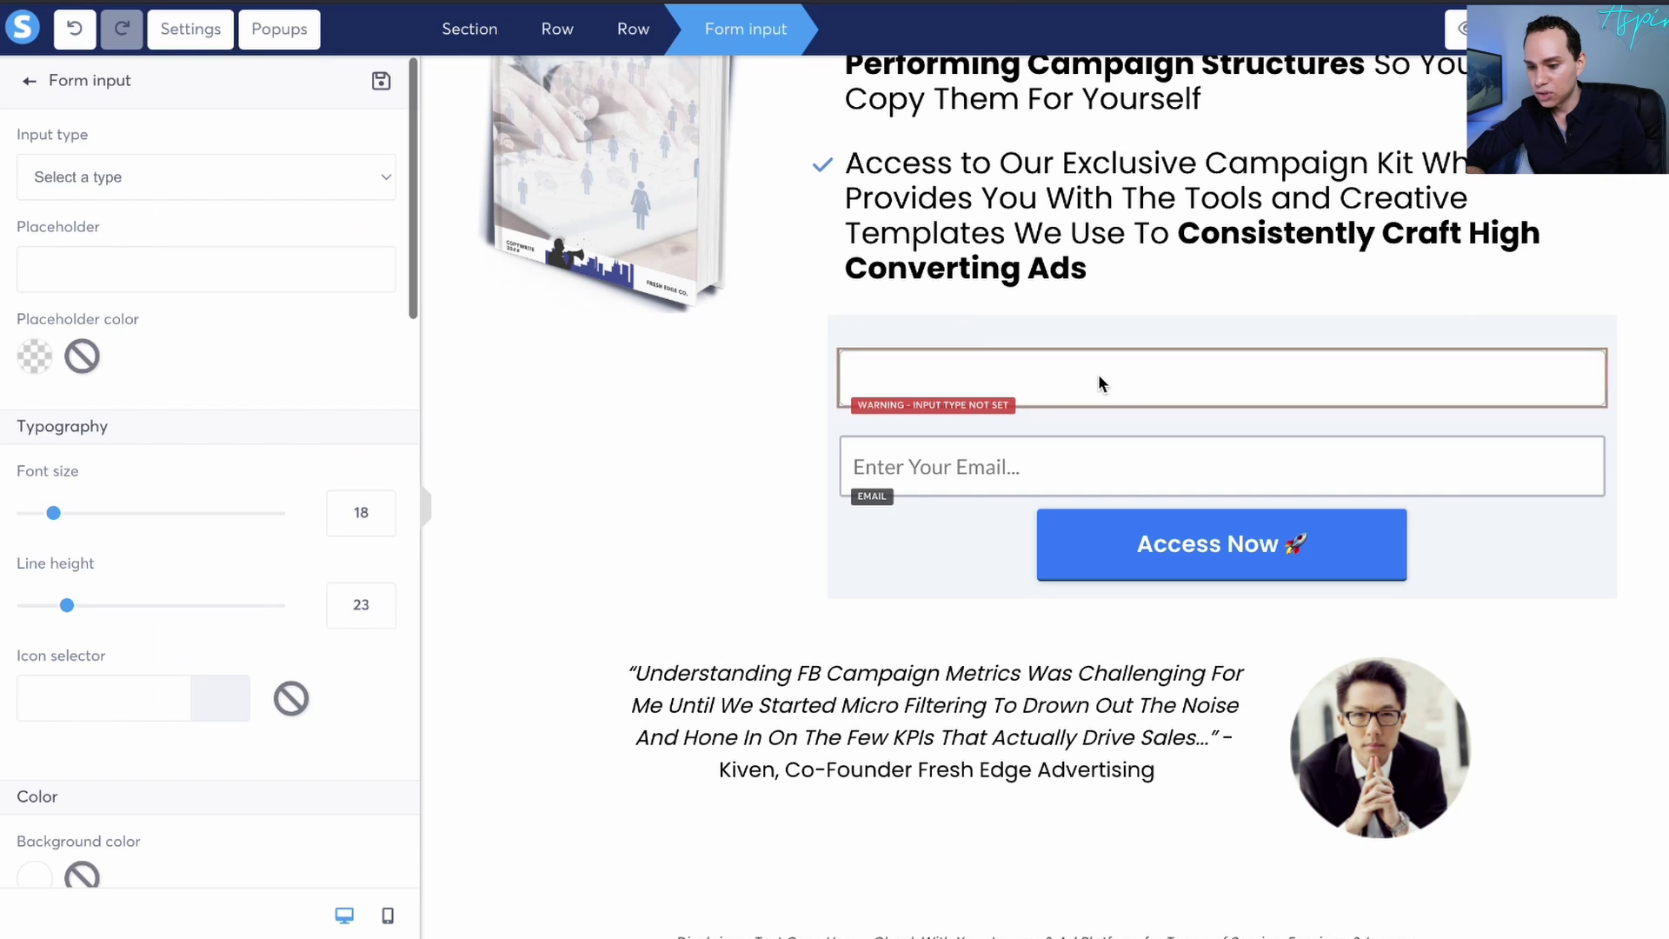
{"action": "left_click", "coordinate": [226, 187]}
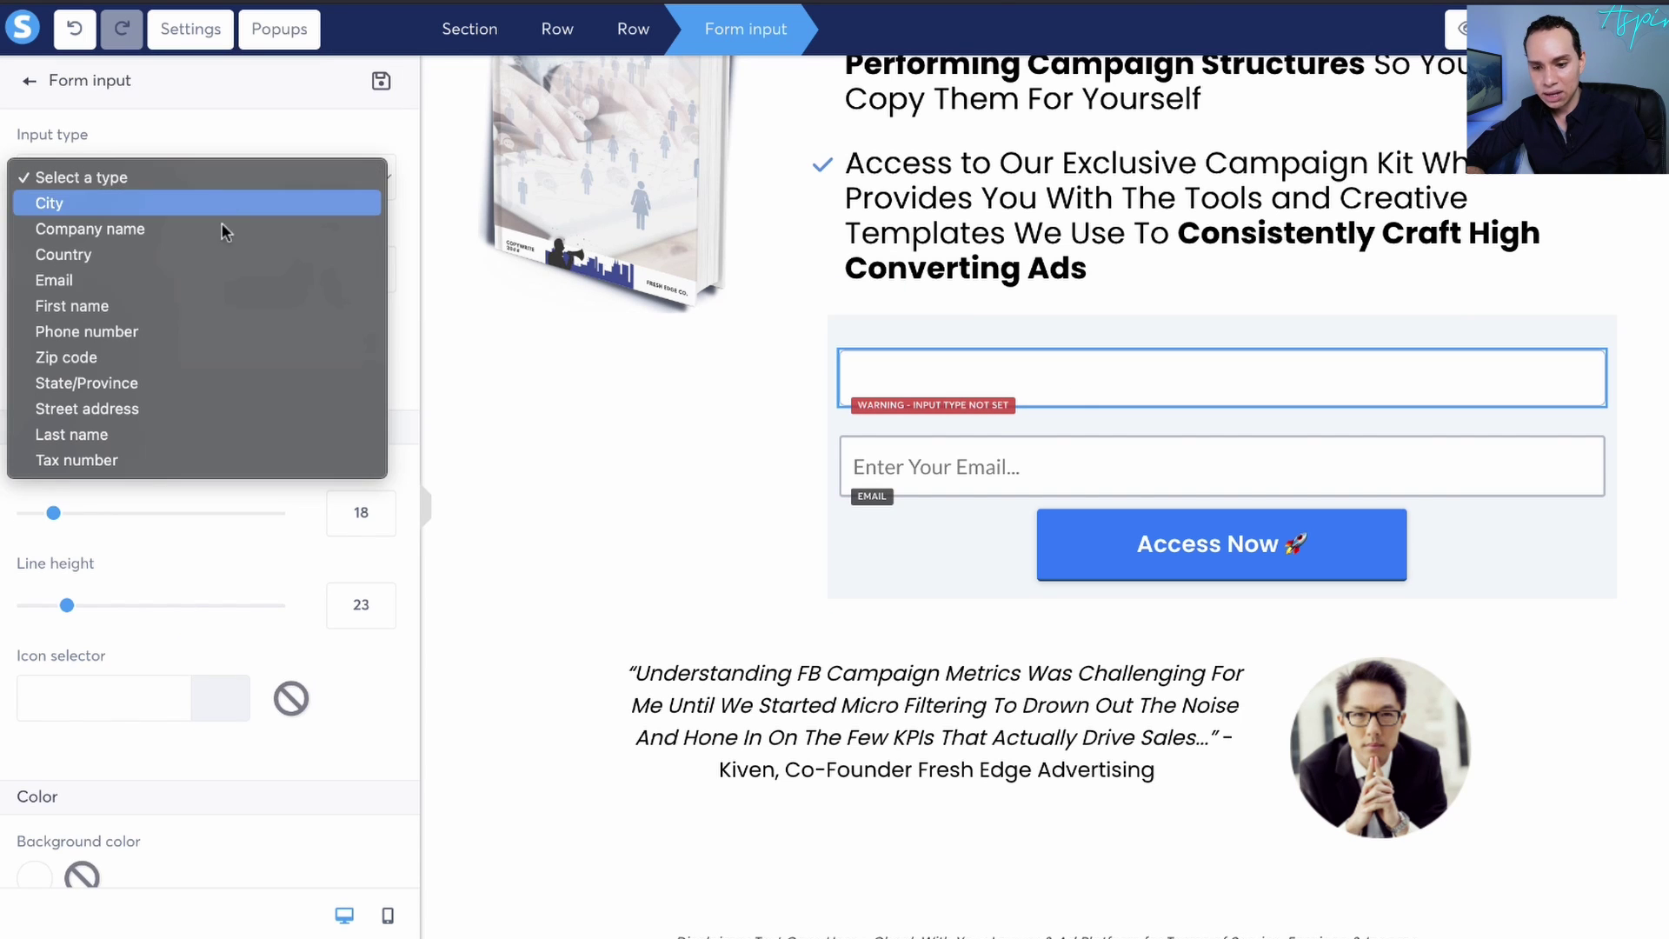
{"action": "left_click", "coordinate": [208, 300]}
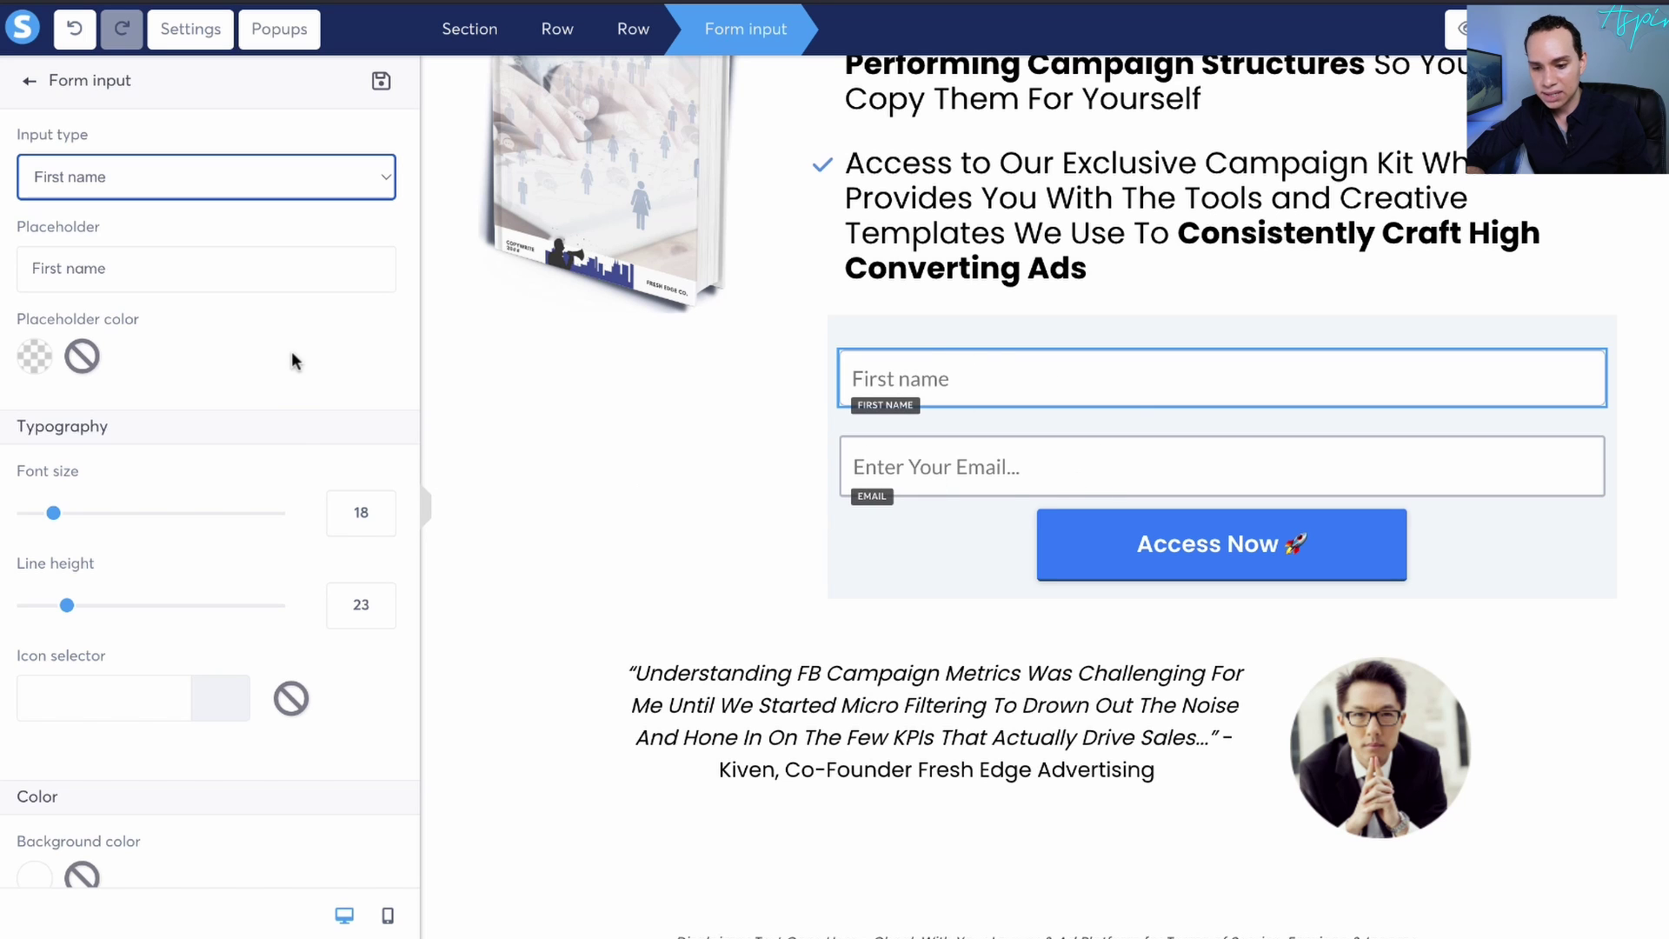
{"action": "scroll", "coordinate": [279, 341], "scroll_direction": "down", "scroll_amount": 1}
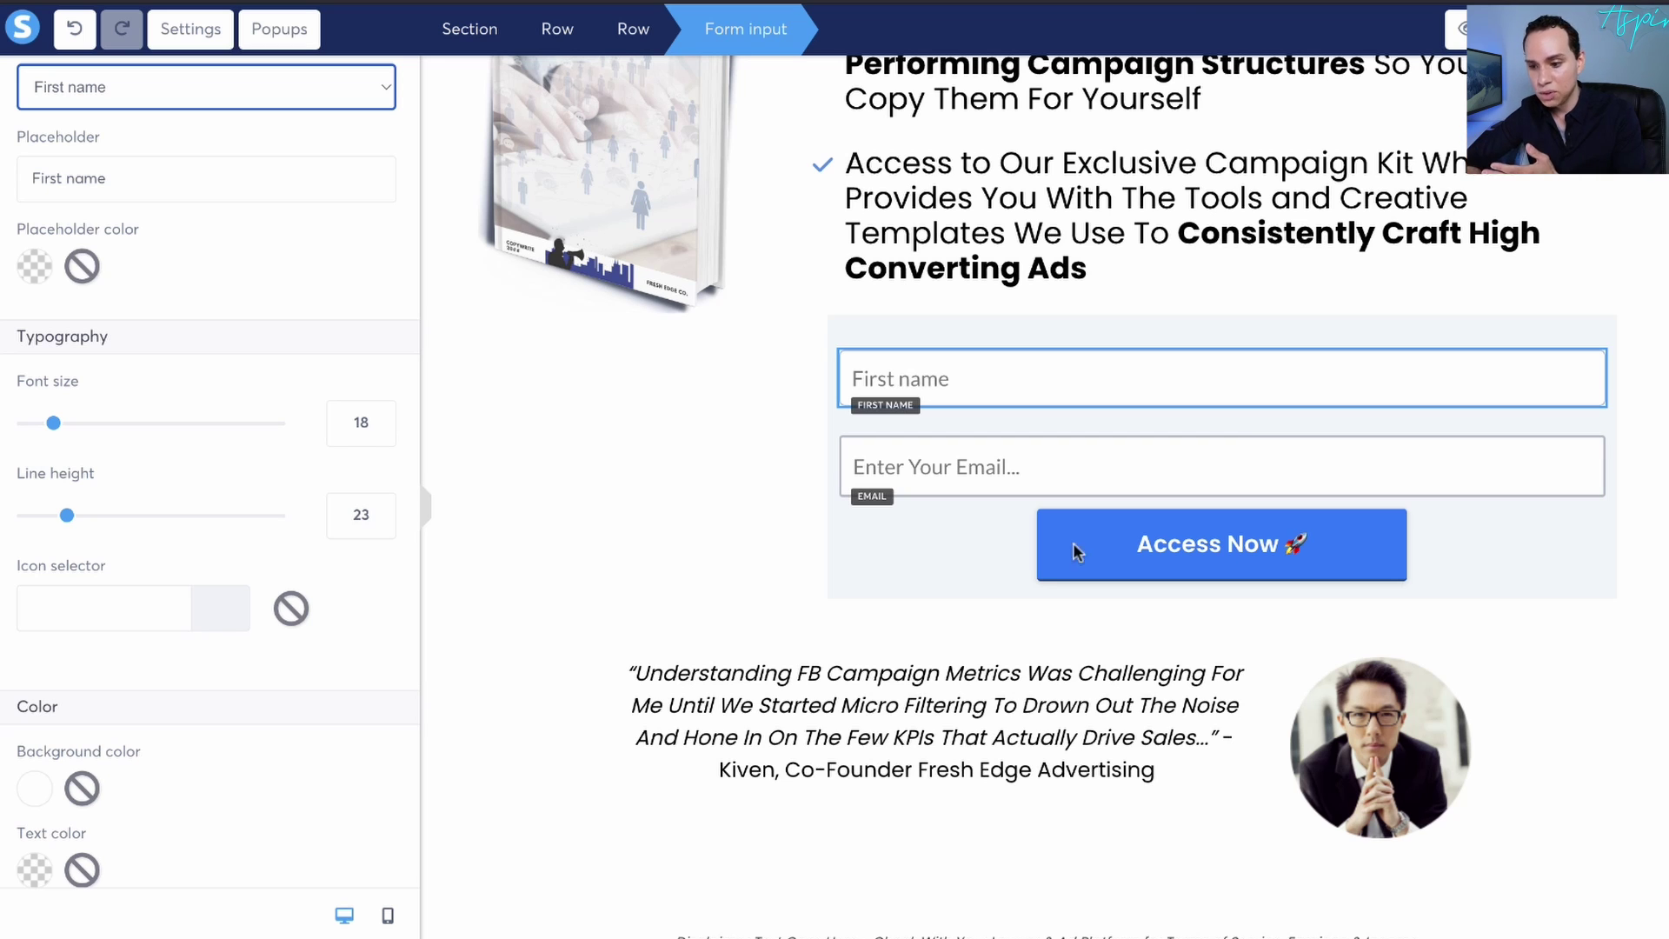
{"action": "left_click", "coordinate": [643, 462]}
{"action": "scroll", "coordinate": [659, 460], "scroll_direction": "up", "scroll_amount": 6}
{"action": "scroll", "coordinate": [817, 287], "scroll_direction": "down", "scroll_amount": 10}
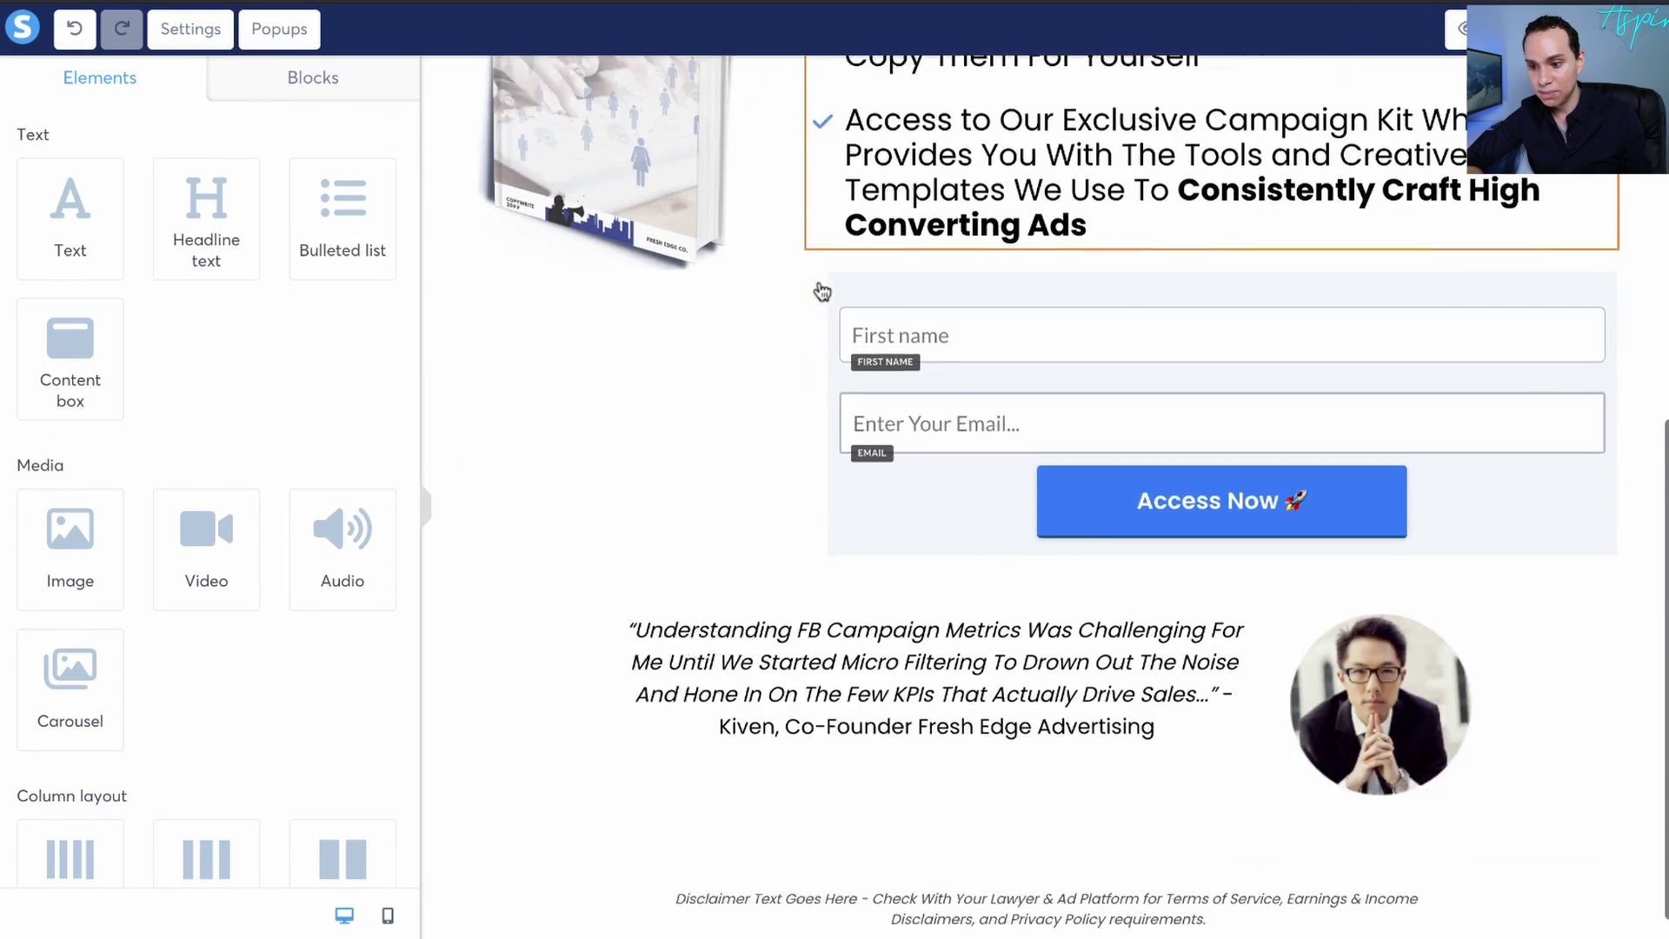
{"action": "scroll", "coordinate": [818, 289], "scroll_direction": "up", "scroll_amount": 10}
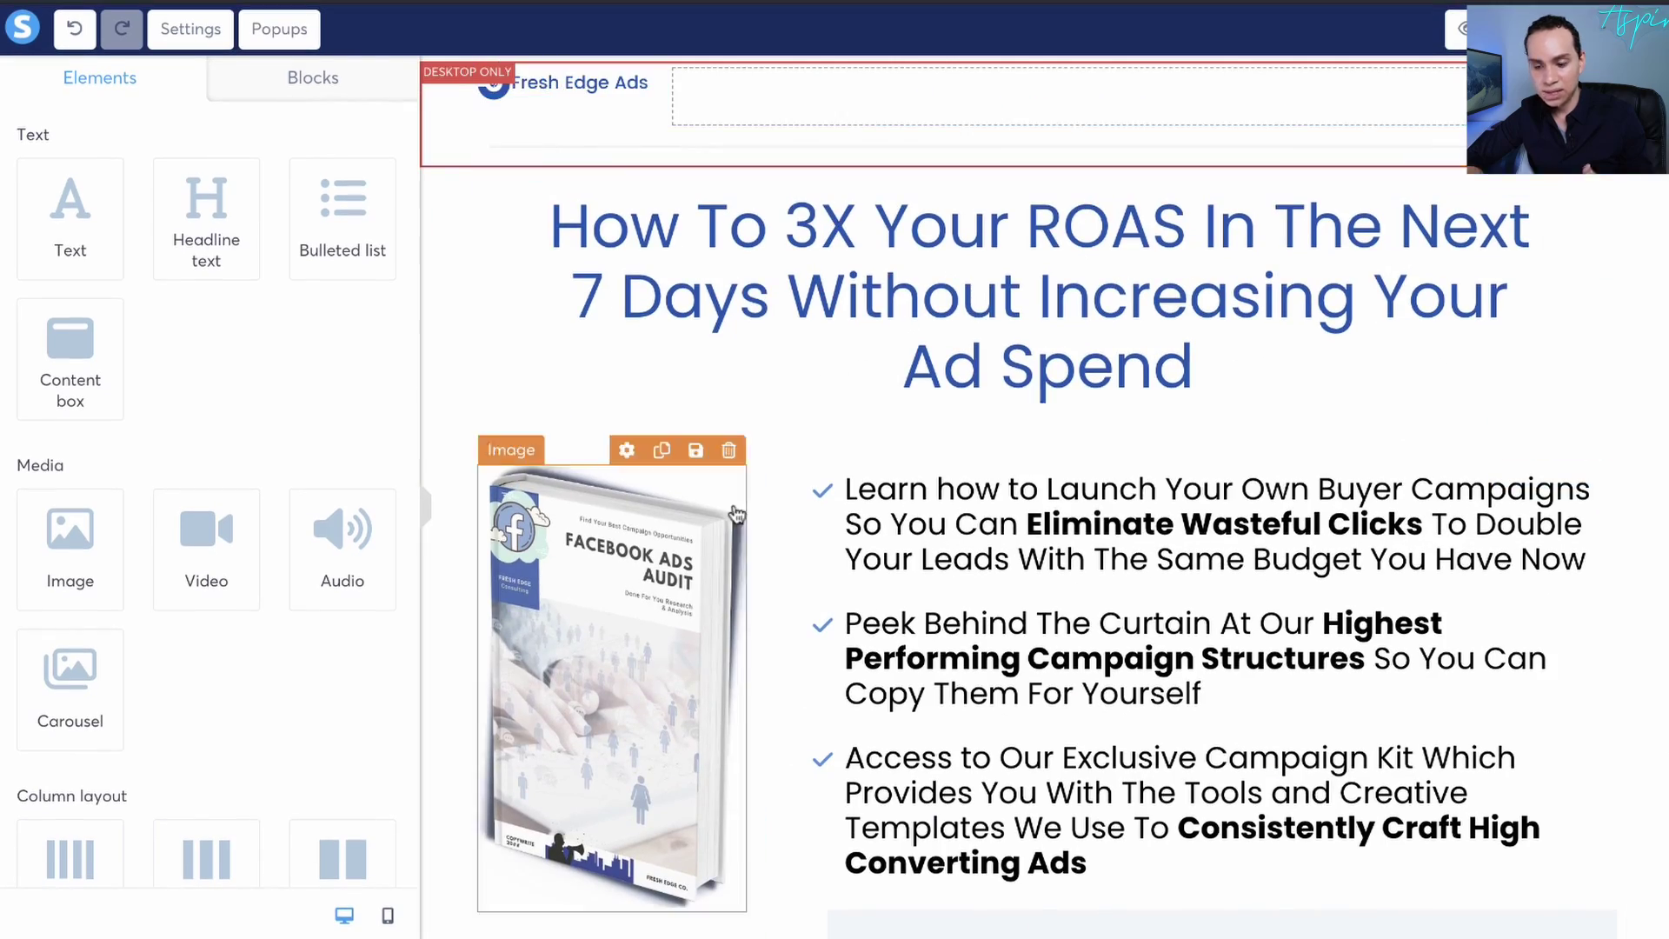
{"action": "scroll", "coordinate": [737, 515], "scroll_direction": "down", "scroll_amount": 8}
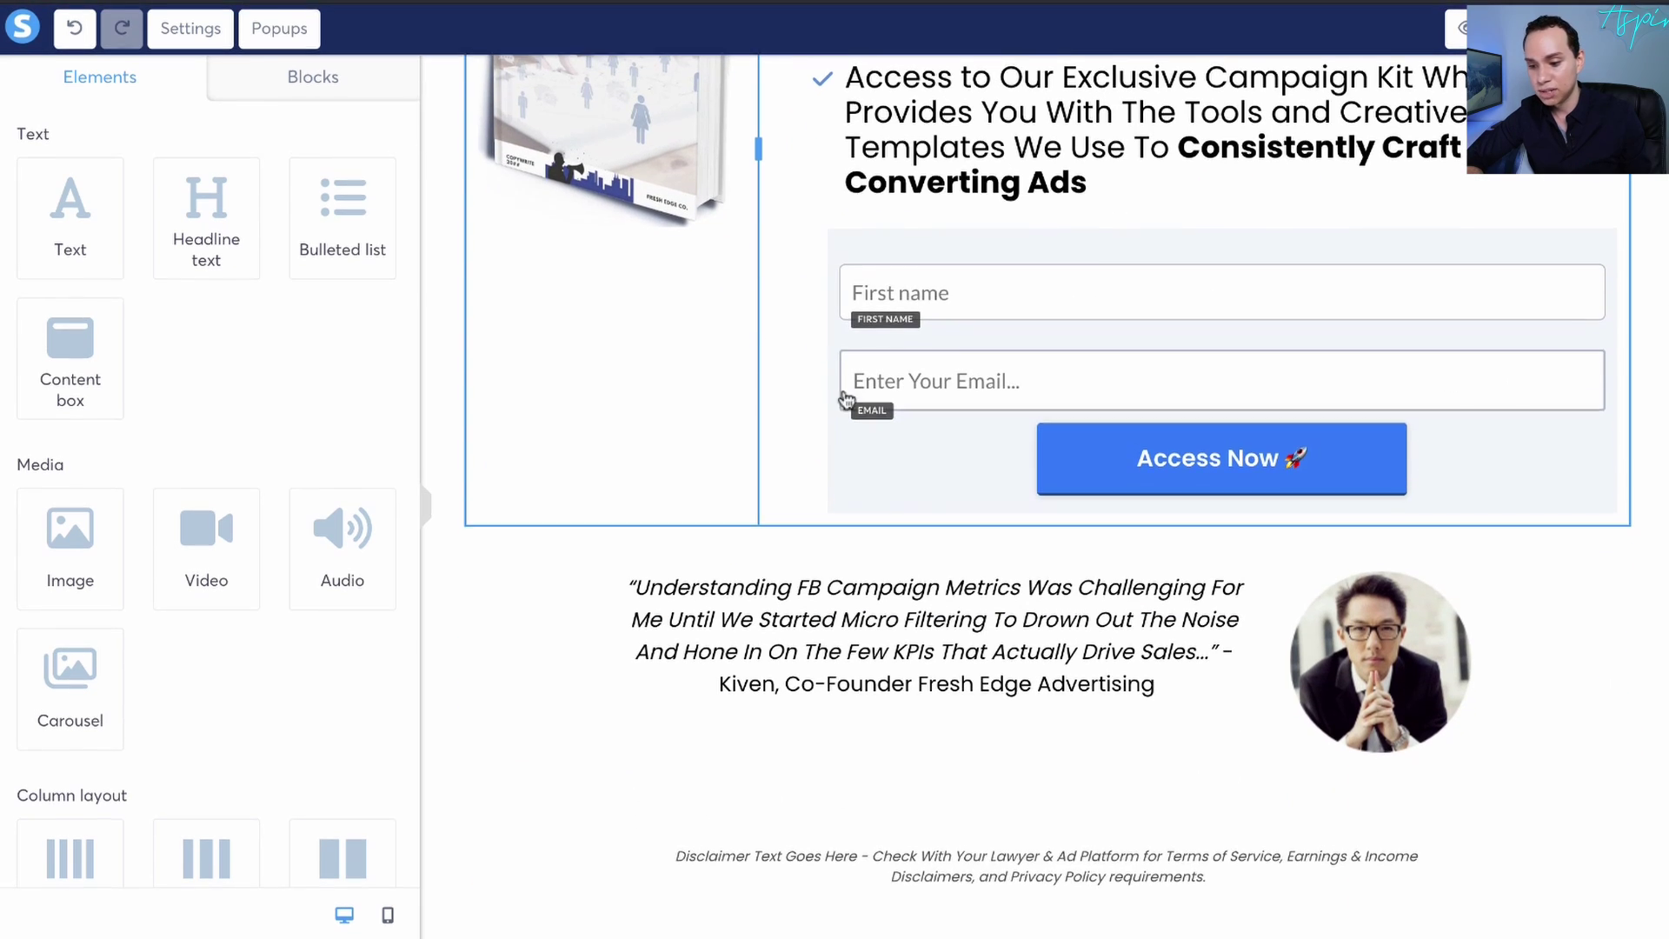
{"action": "scroll", "coordinate": [929, 584], "scroll_direction": "up", "scroll_amount": 10}
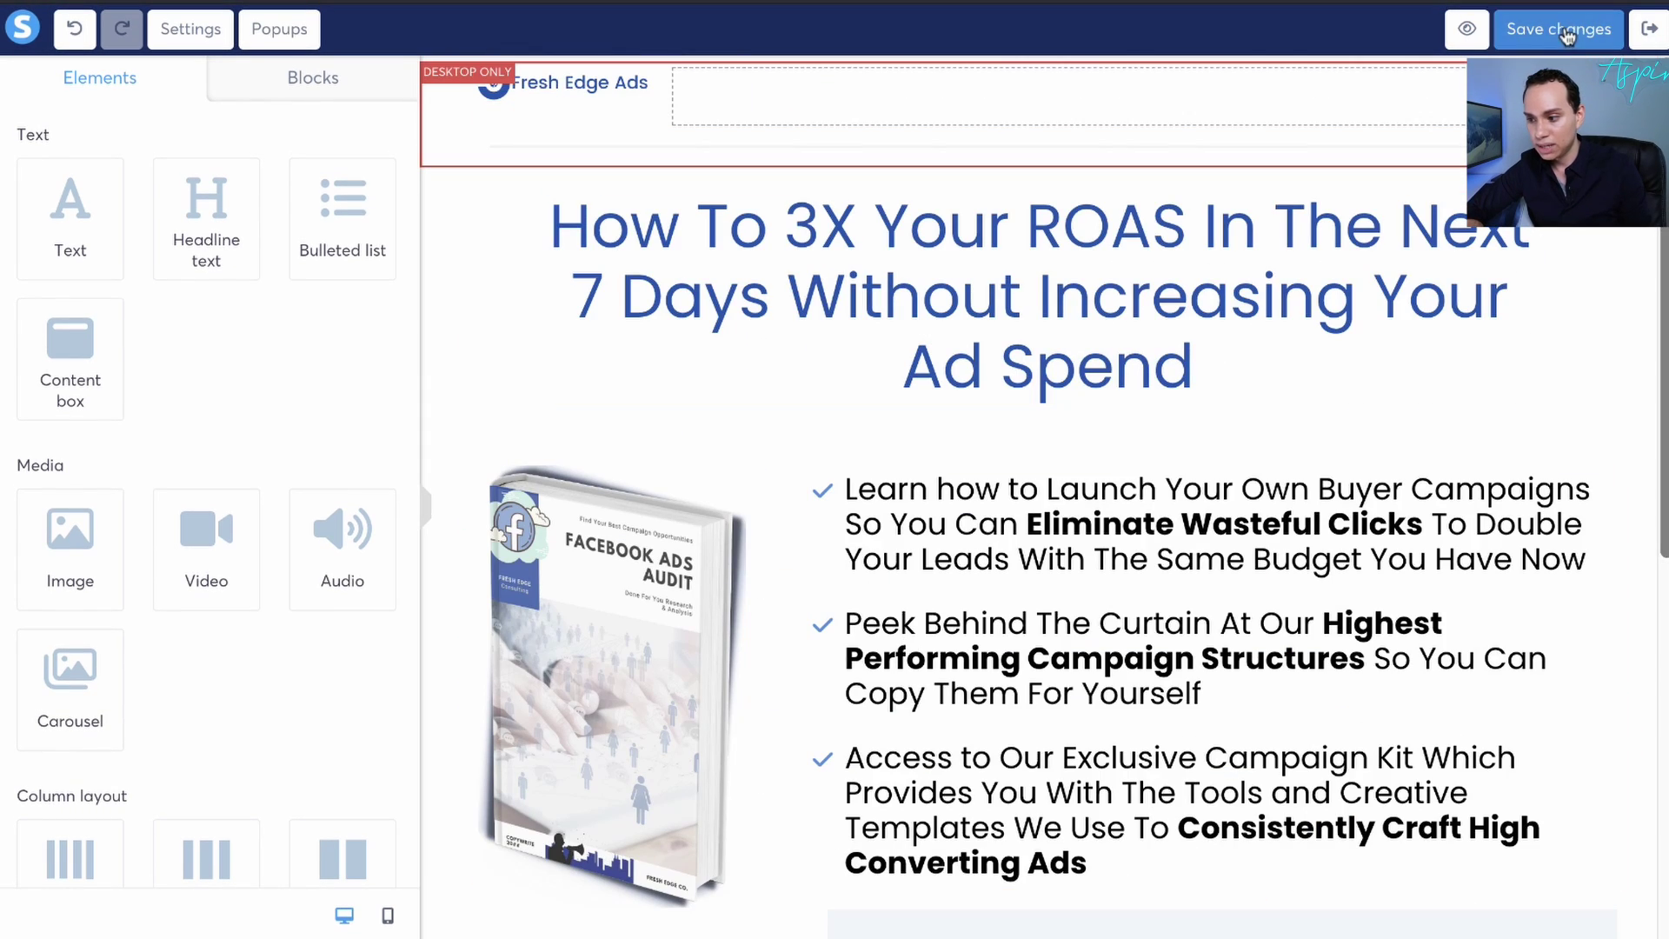
{"action": "left_click", "coordinate": [1469, 33]}
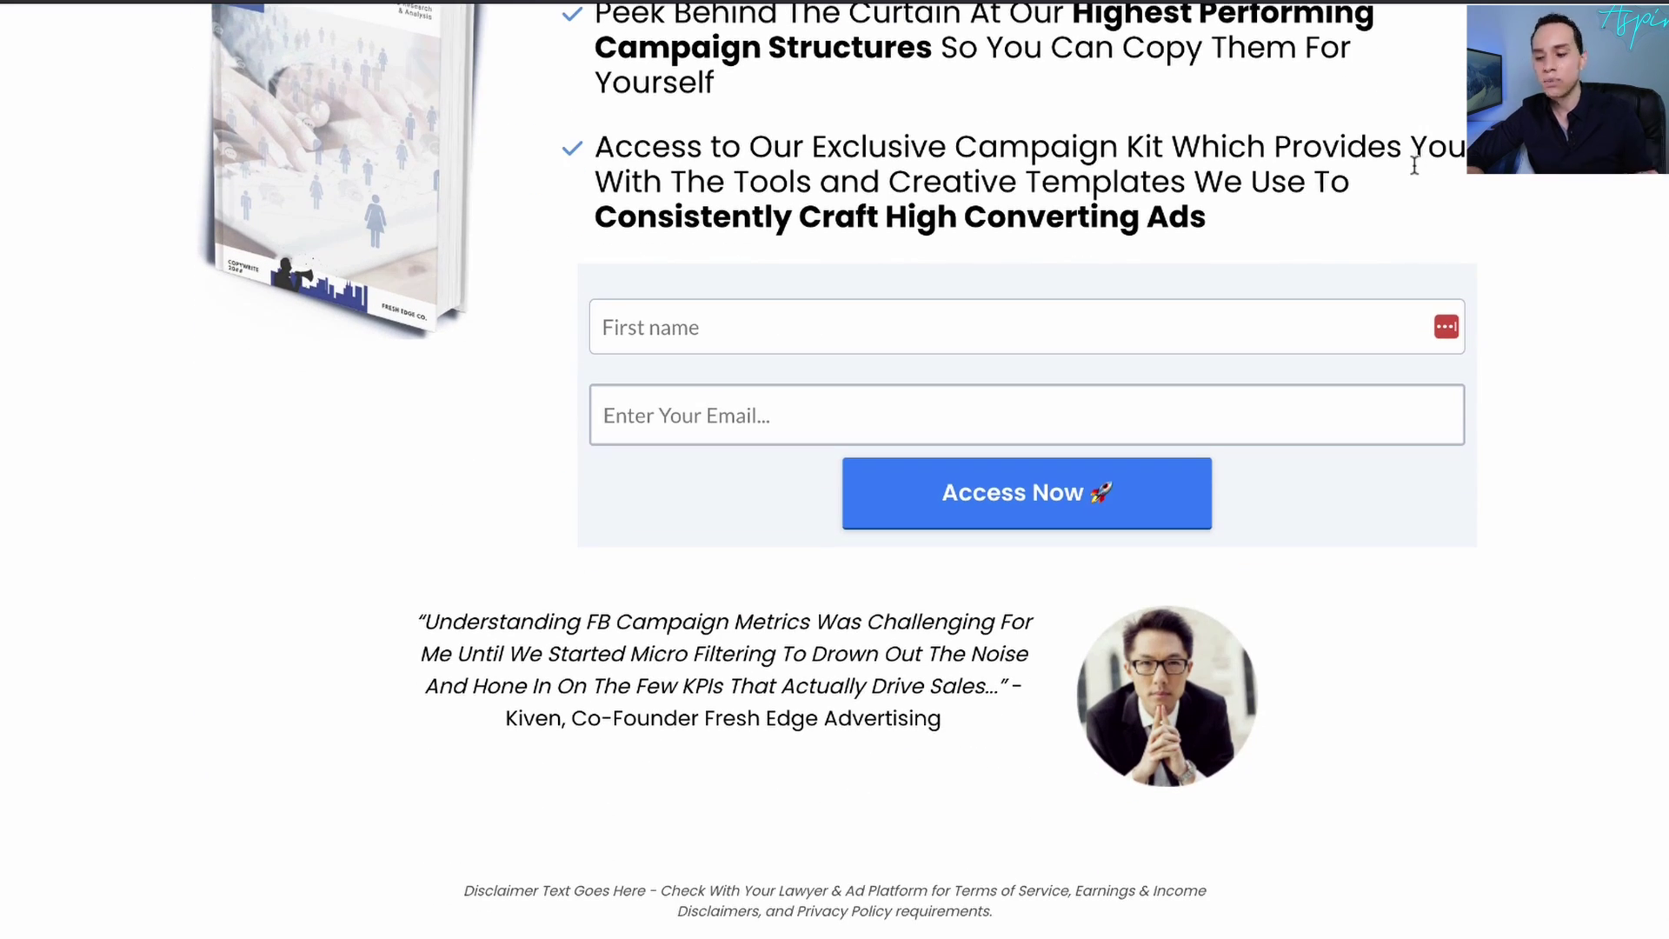
{"action": "scroll", "coordinate": [1415, 165], "scroll_direction": "down", "scroll_amount": 1}
{"action": "scroll", "coordinate": [1414, 169], "scroll_direction": "up", "scroll_amount": 2}
{"action": "scroll", "coordinate": [1414, 165], "scroll_direction": "up", "scroll_amount": 1}
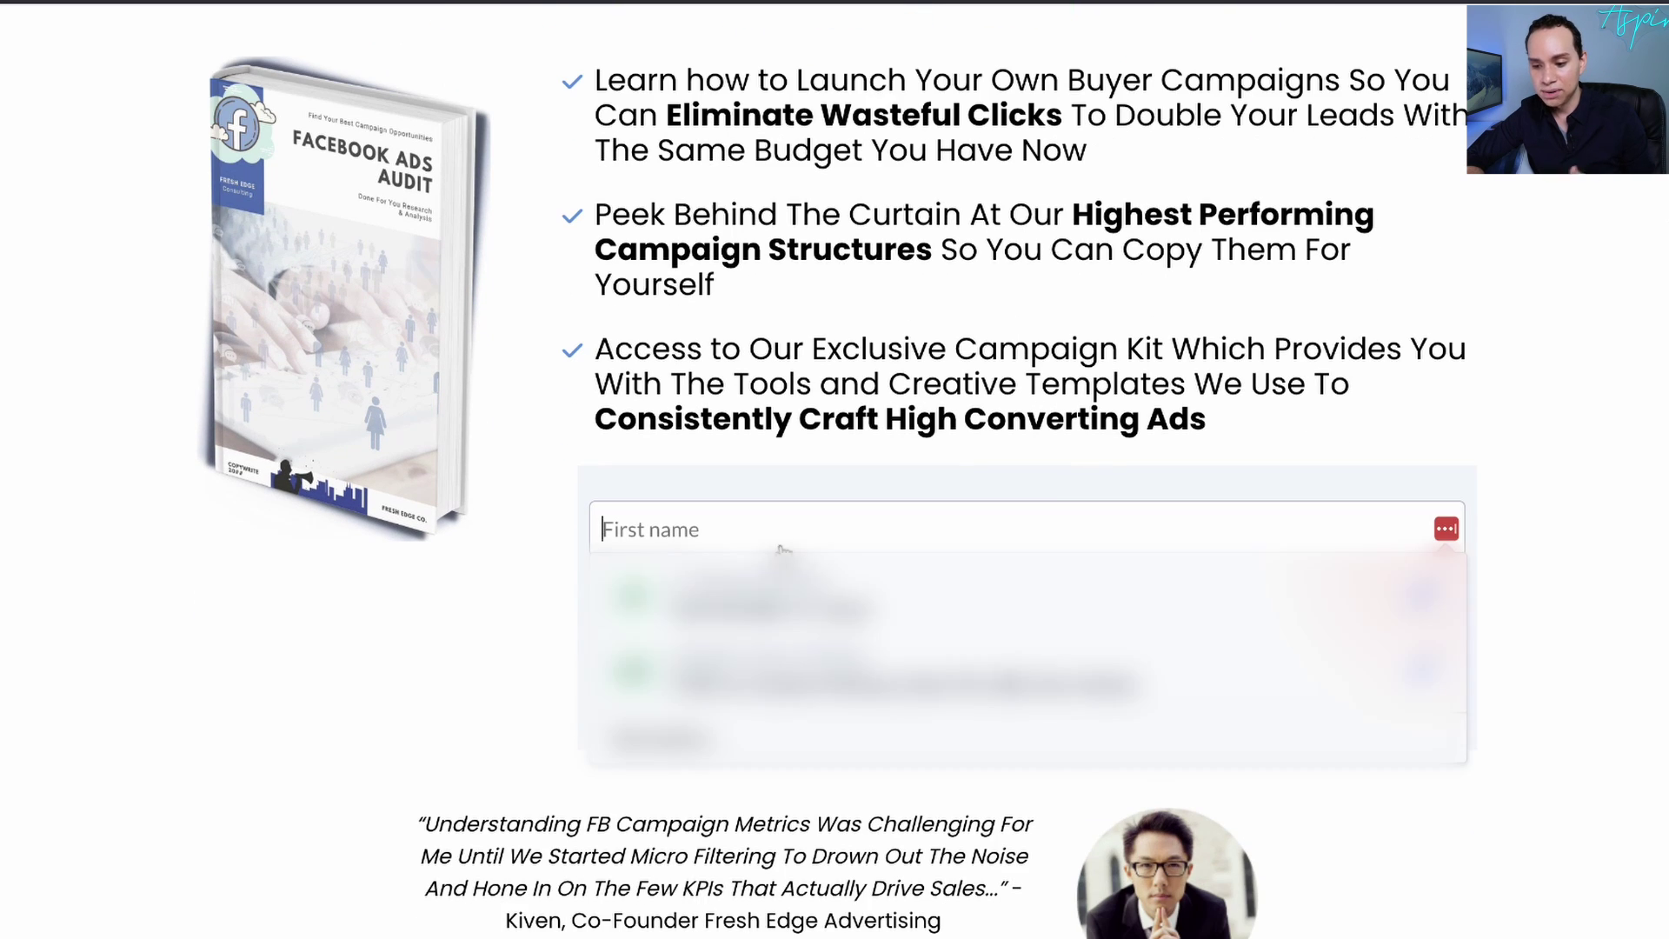
{"action": "left_click", "coordinate": [456, 653]}
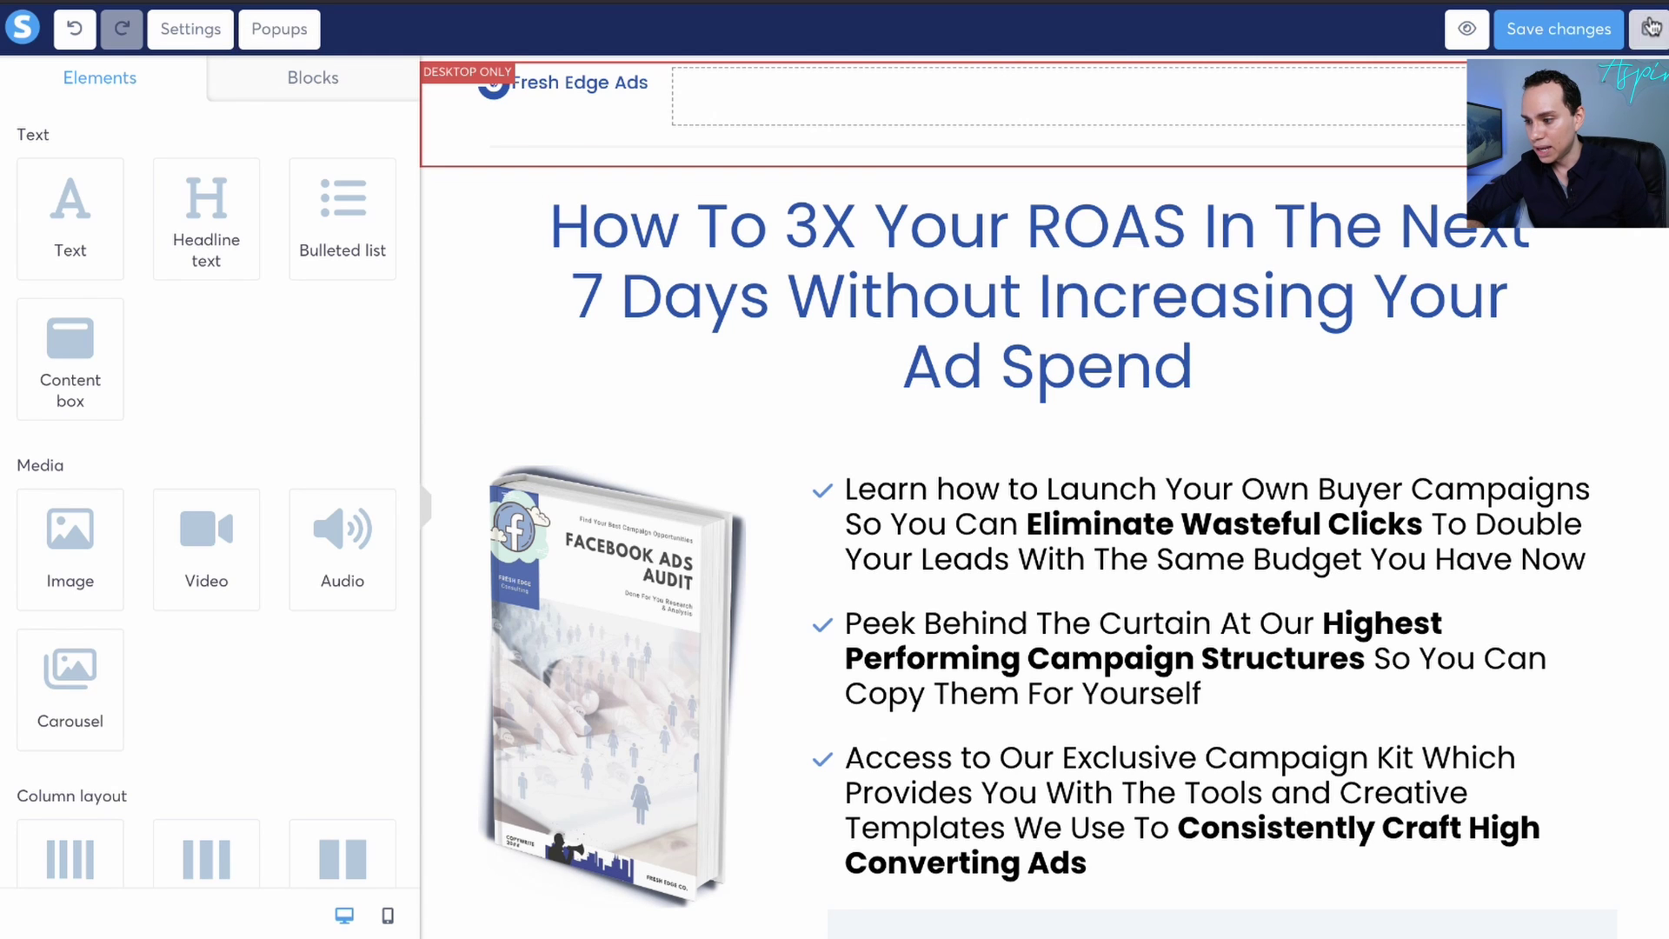
Exit the page editor and view the Landing Page step's empty Automation rules list
{"action": "left_click", "coordinate": [1651, 29]}
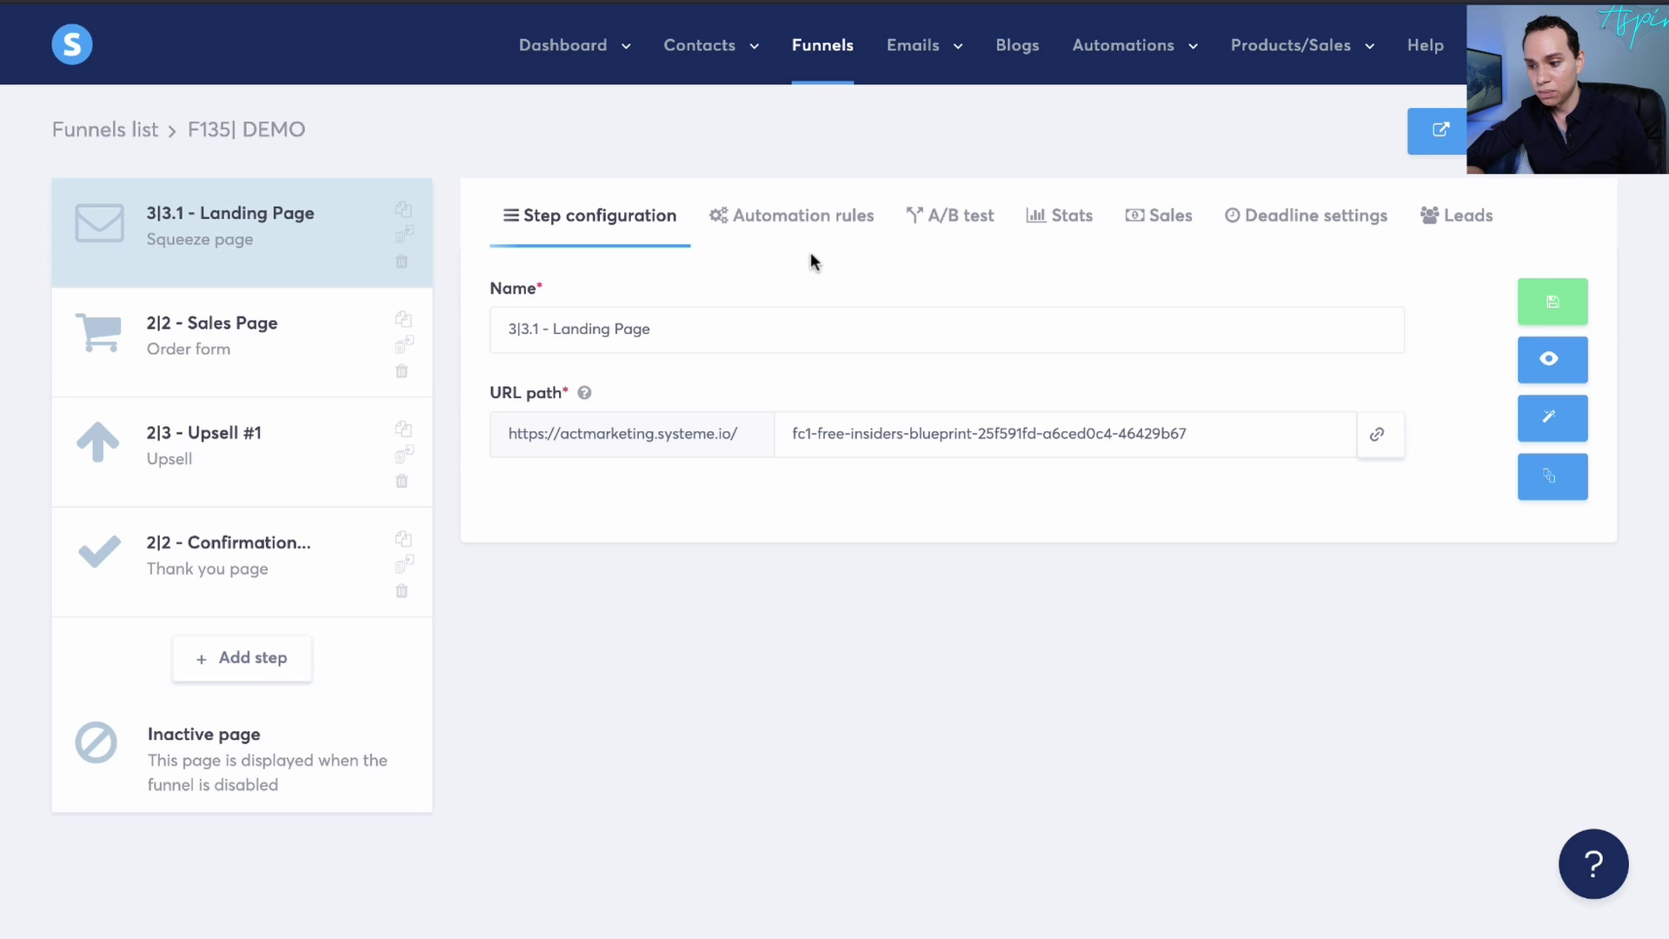
{"action": "left_click", "coordinate": [809, 225]}
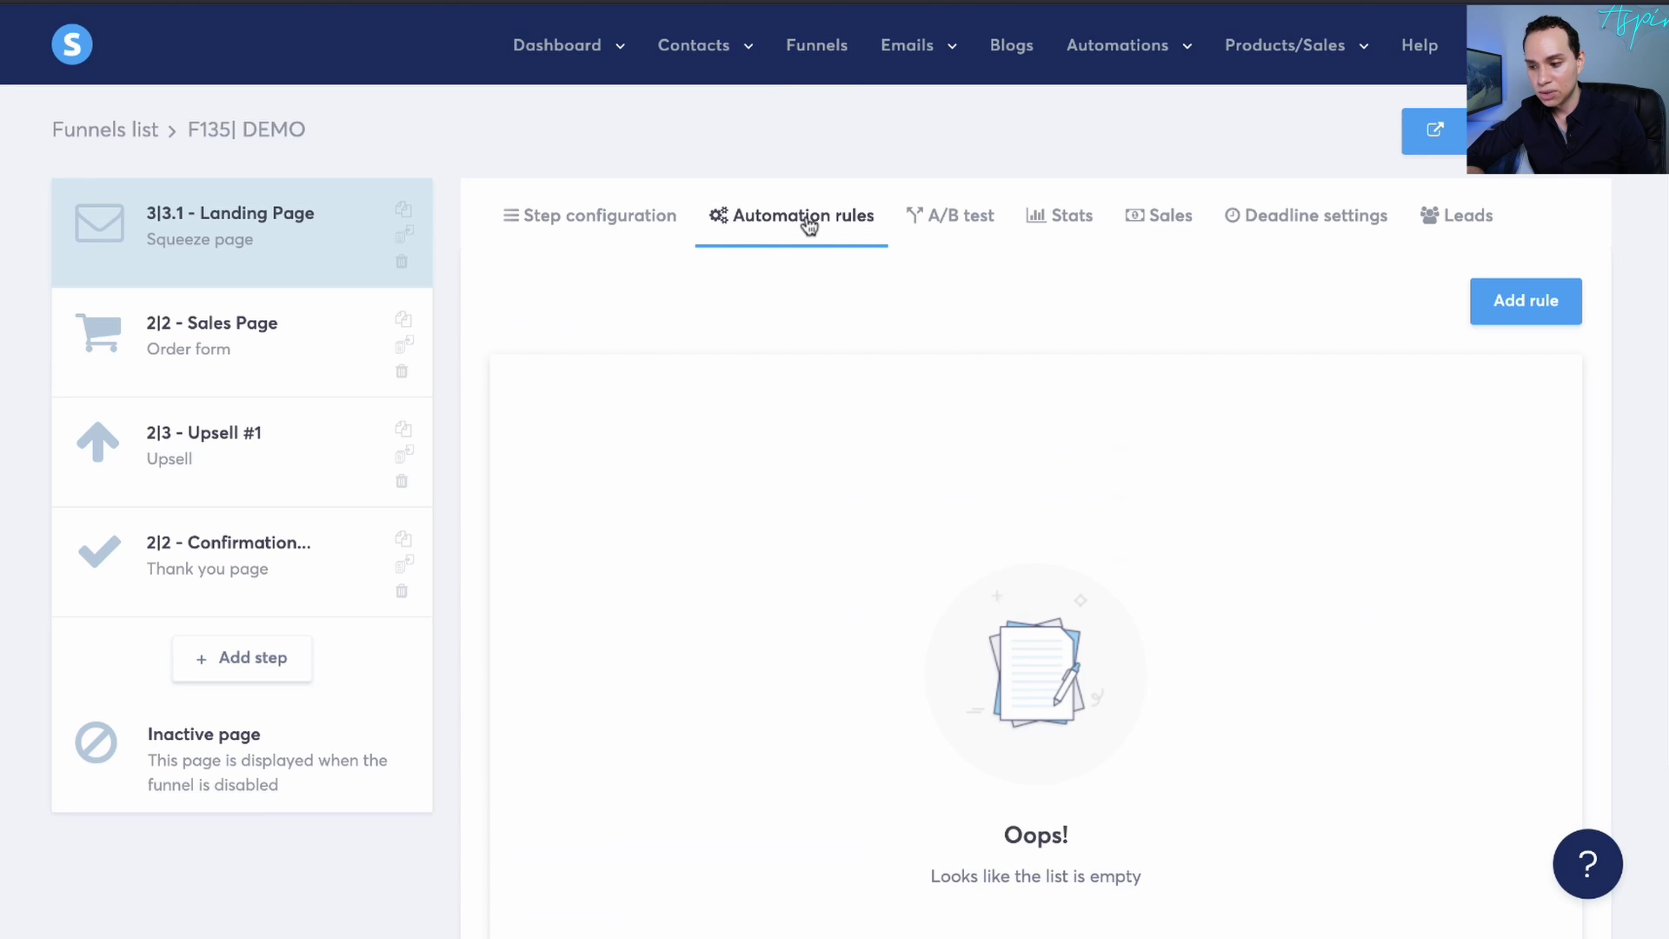
{"action": "scroll", "coordinate": [1013, 541], "scroll_direction": "down", "scroll_amount": 2}
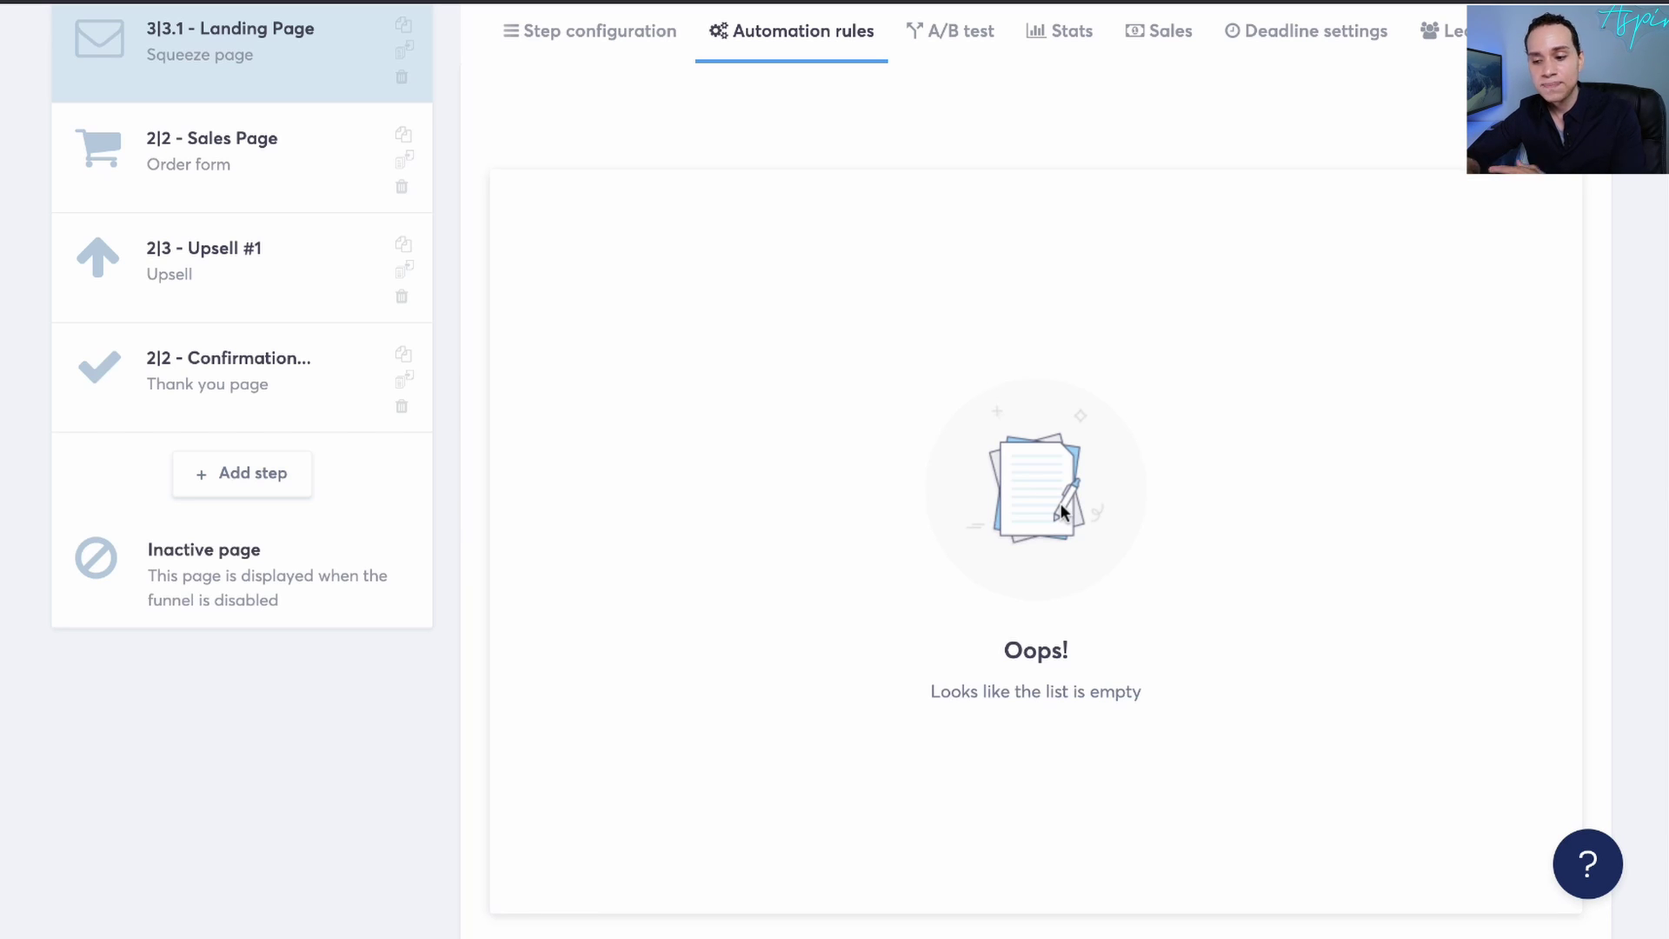
{"action": "scroll", "coordinate": [1061, 502], "scroll_direction": "up", "scroll_amount": 2}
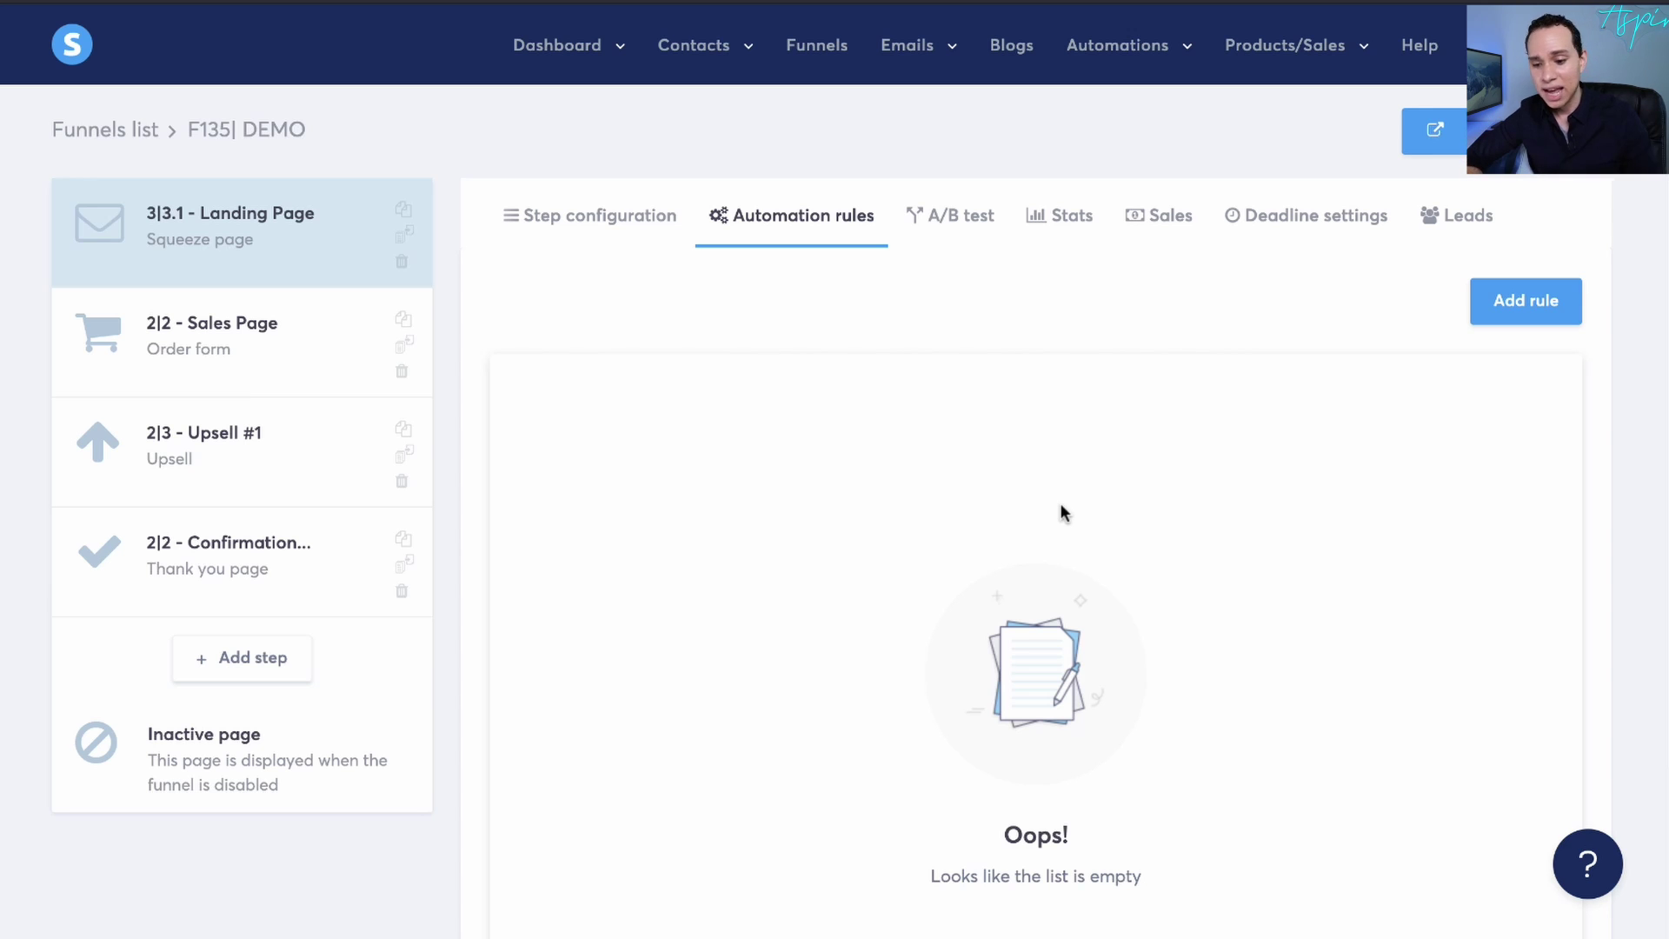
Create a funnel step named 'Confirm' of type Opt-in thank you page
{"action": "left_click", "coordinate": [264, 657]}
{"action": "type", "text": "Confirm"}
{"action": "left_click", "coordinate": [761, 461]}
{"action": "scroll", "coordinate": [752, 735], "scroll_direction": "down", "scroll_amount": 1}
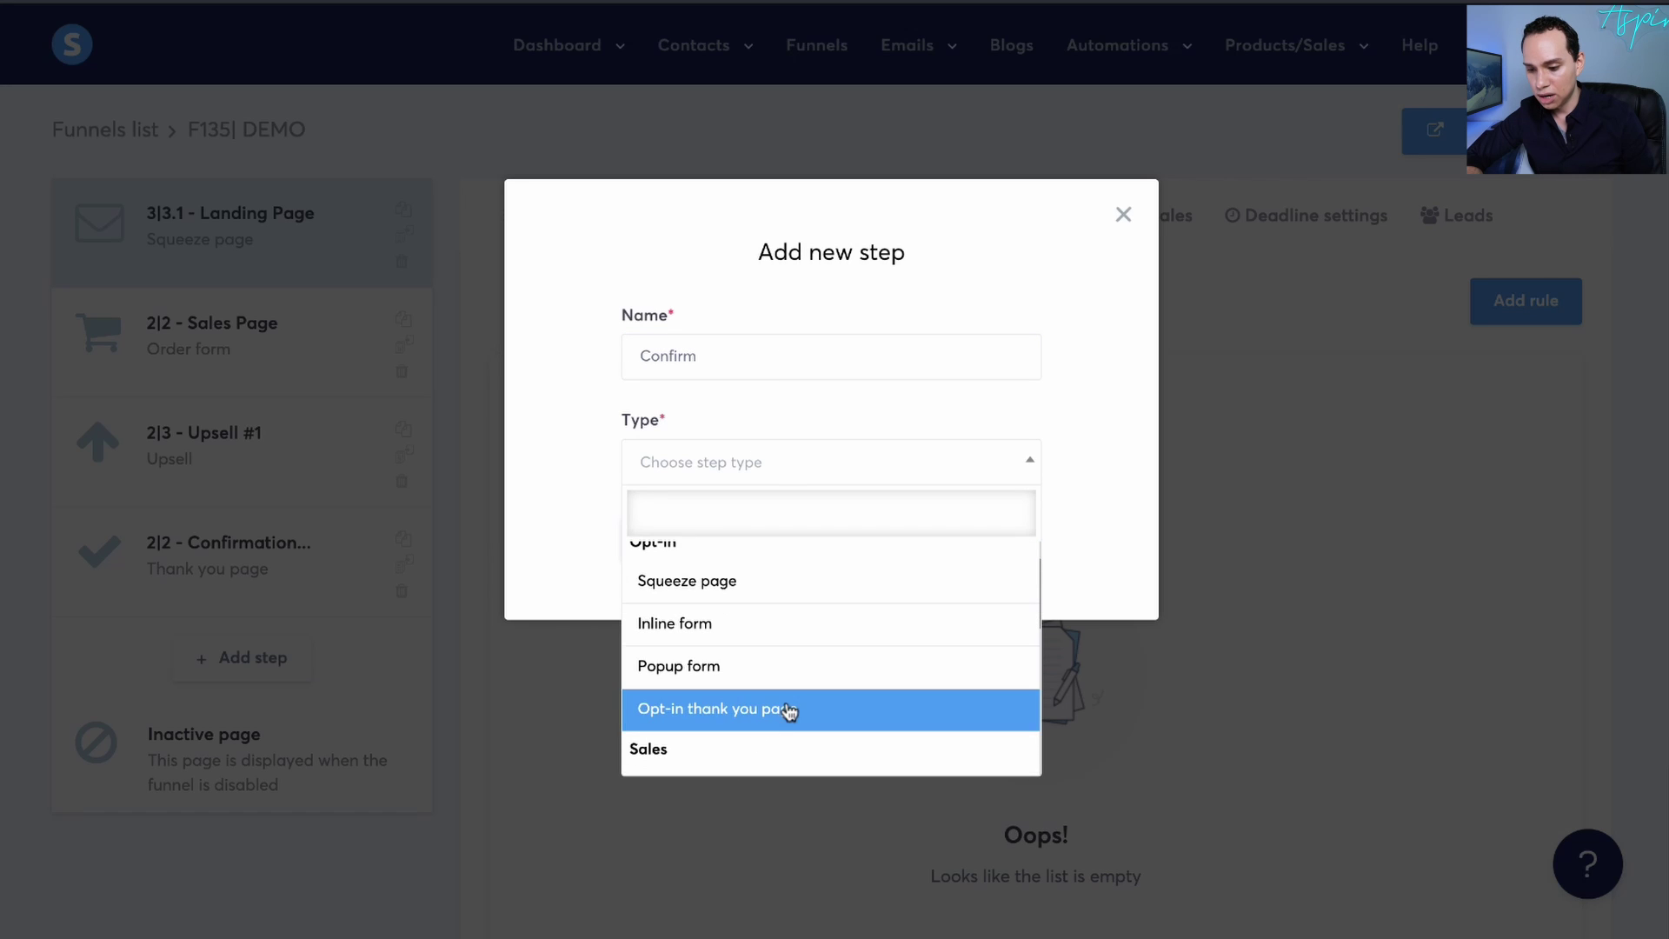
{"action": "left_click", "coordinate": [788, 713]}
{"action": "left_click", "coordinate": [669, 541]}
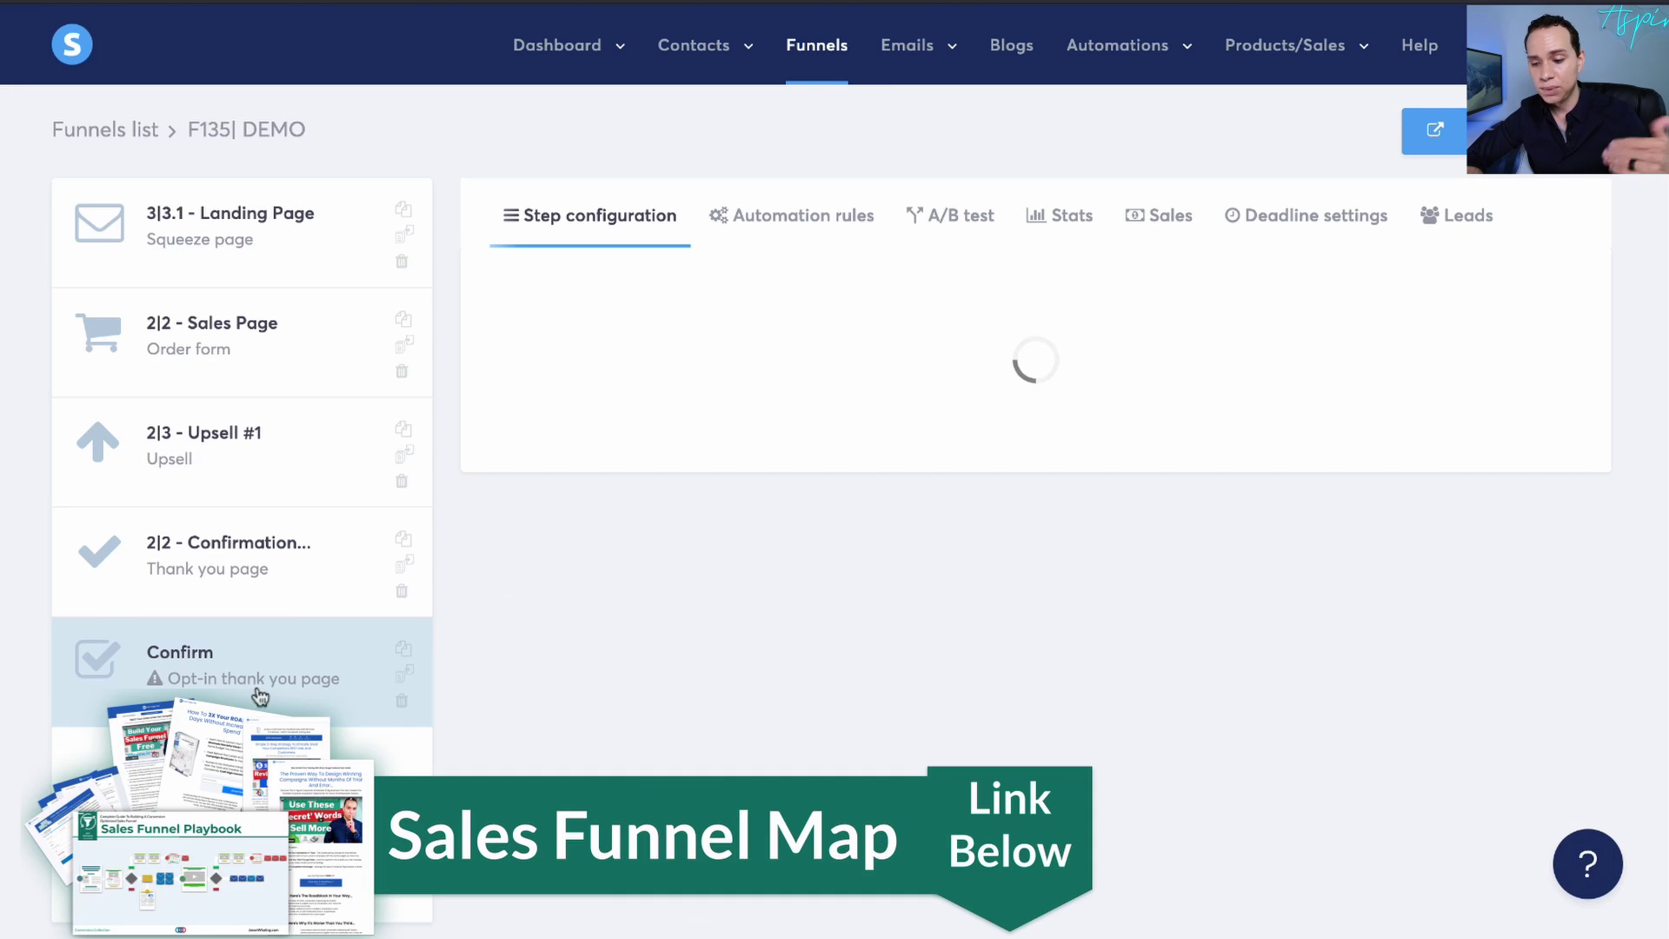
Select the Confirm step and browse its thank-you page templates
{"action": "left_click", "coordinate": [258, 330]}
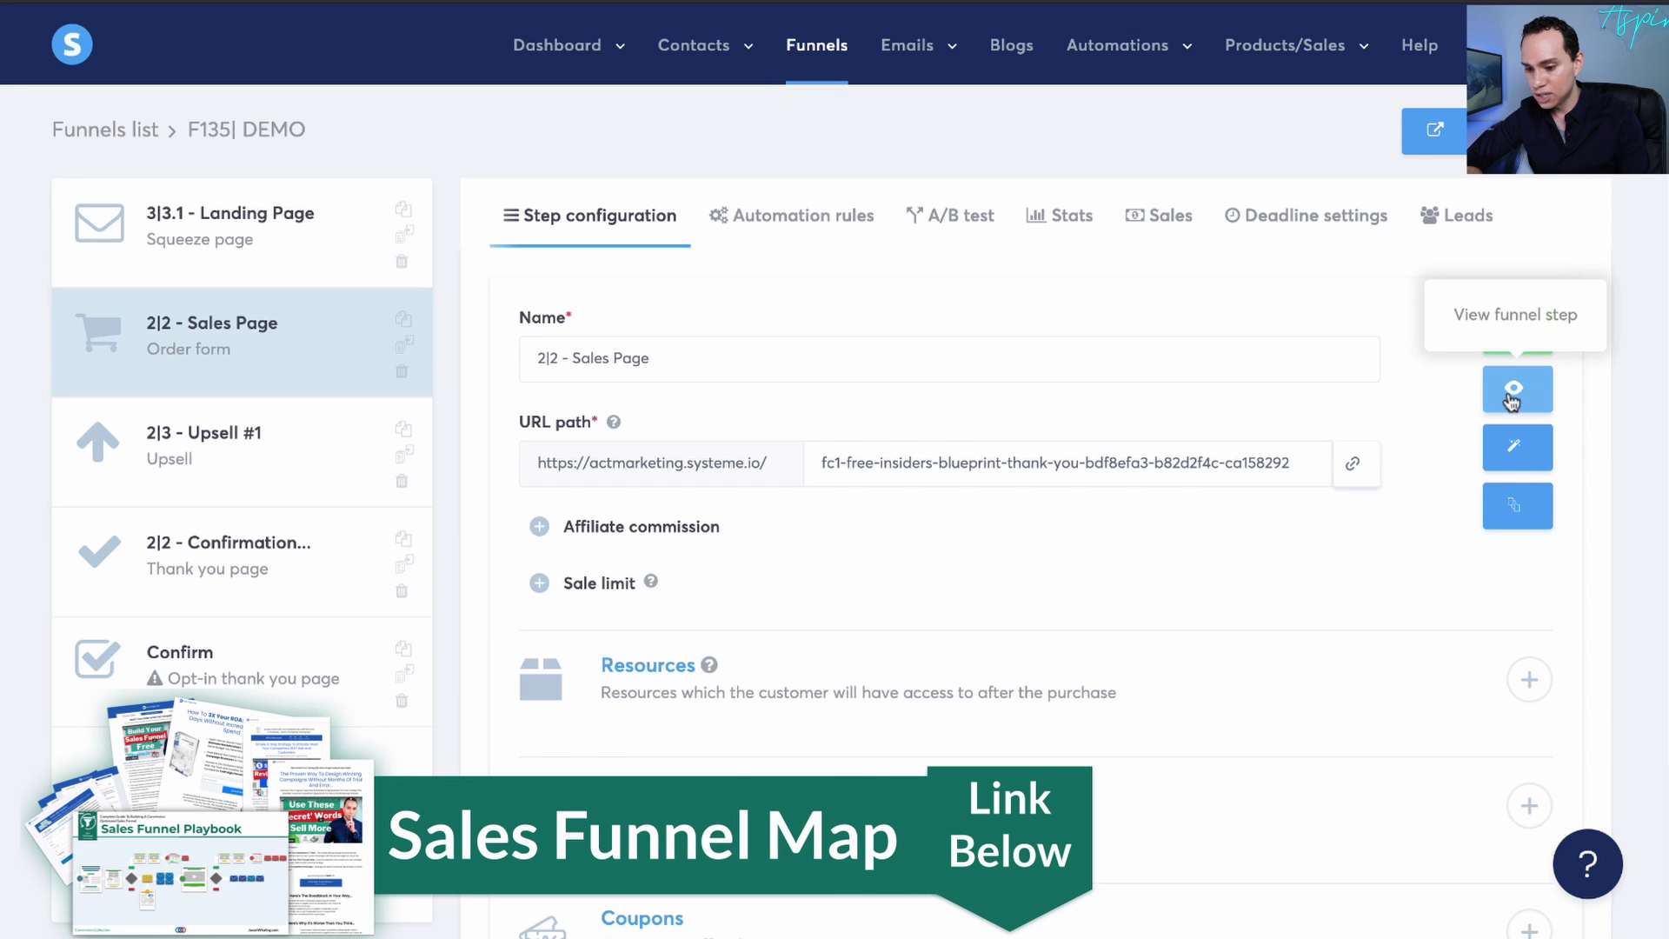
{"action": "left_click", "coordinate": [225, 678]}
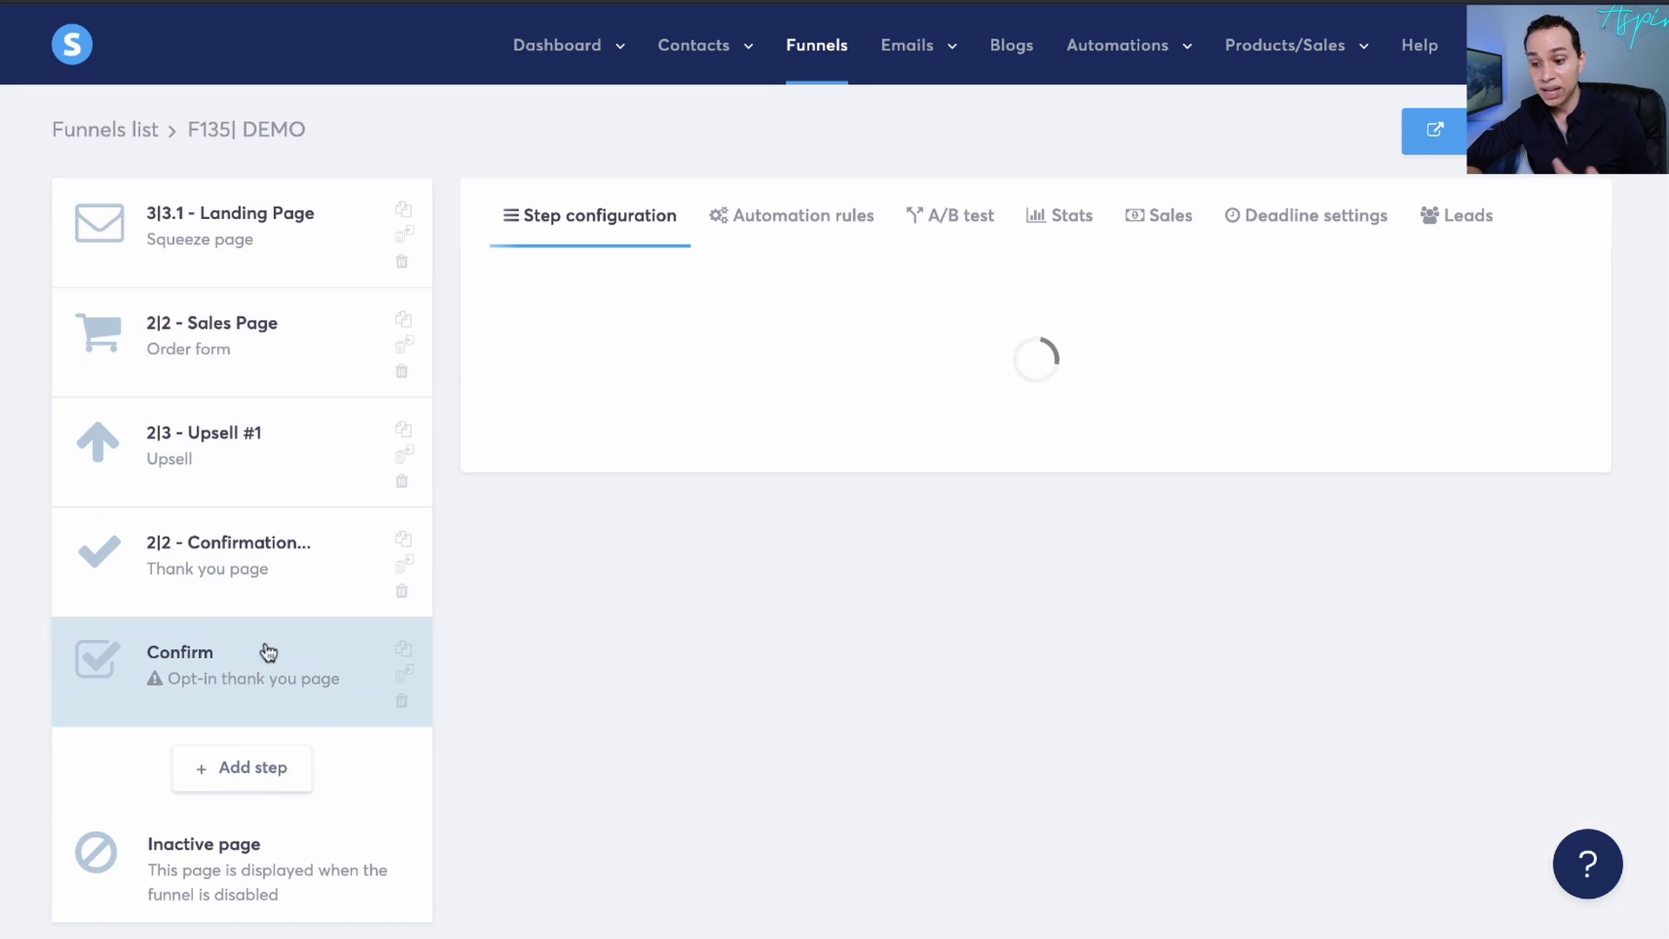
{"action": "scroll", "coordinate": [849, 289], "scroll_direction": "down", "scroll_amount": 4}
{"action": "scroll", "coordinate": [848, 289], "scroll_direction": "down", "scroll_amount": 16}
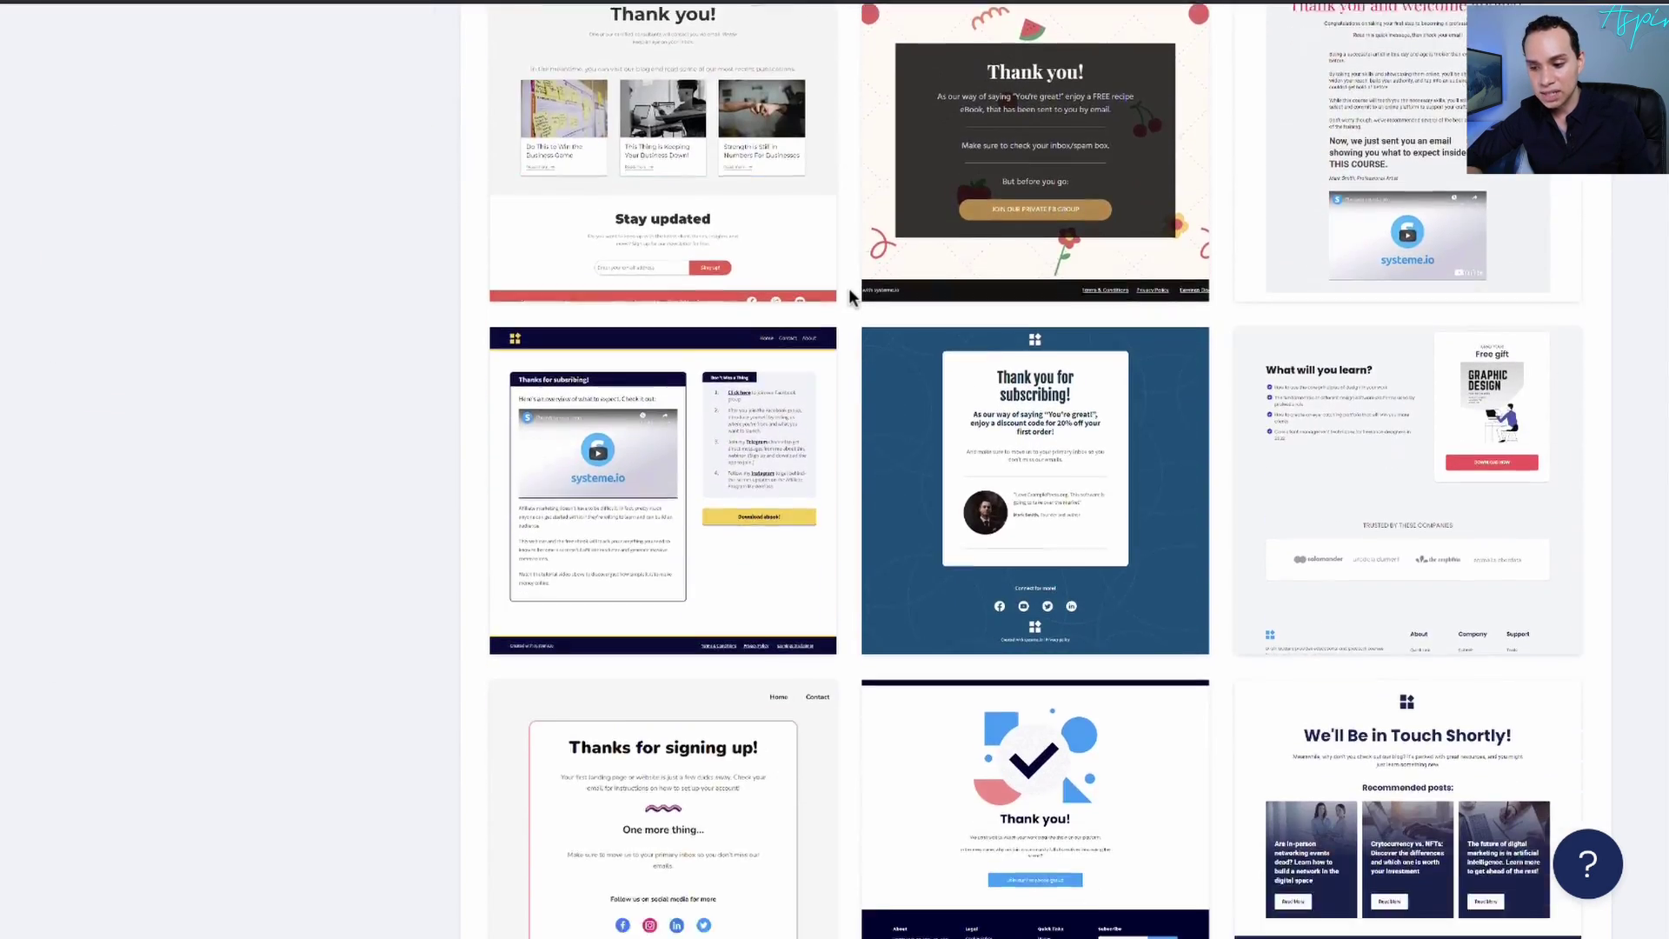
{"action": "scroll", "coordinate": [849, 288], "scroll_direction": "down", "scroll_amount": 11}
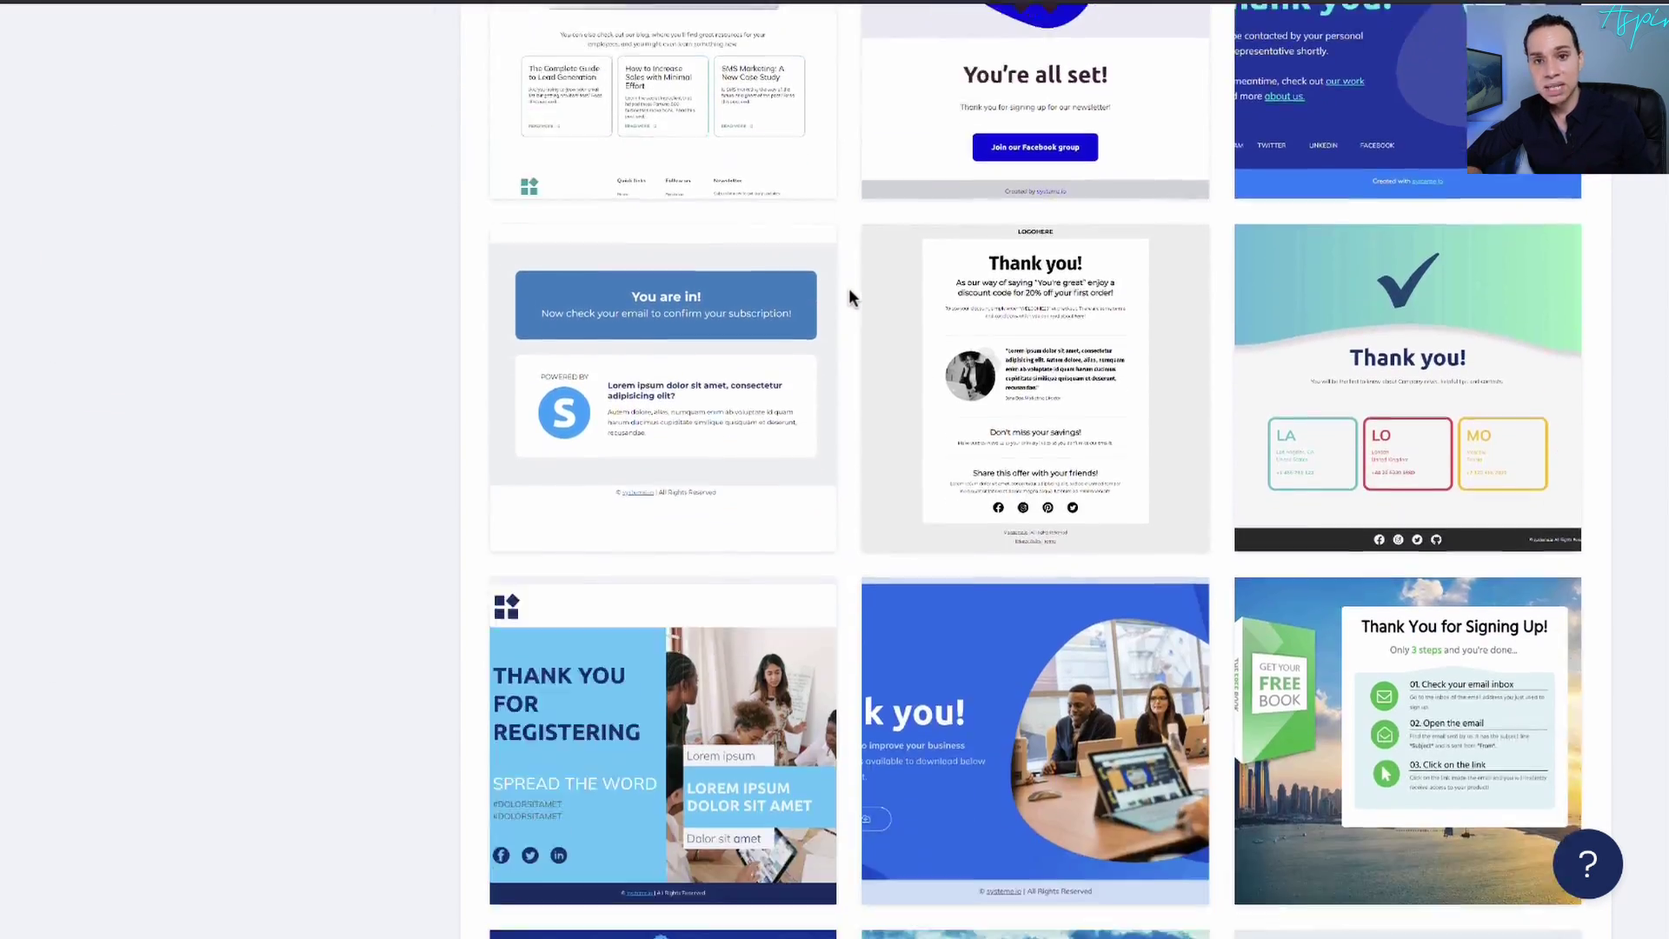
{"action": "scroll", "coordinate": [849, 288], "scroll_direction": "down", "scroll_amount": 2}
{"action": "scroll", "coordinate": [848, 289], "scroll_direction": "up", "scroll_amount": 16}
{"action": "scroll", "coordinate": [848, 289], "scroll_direction": "up", "scroll_amount": 15}
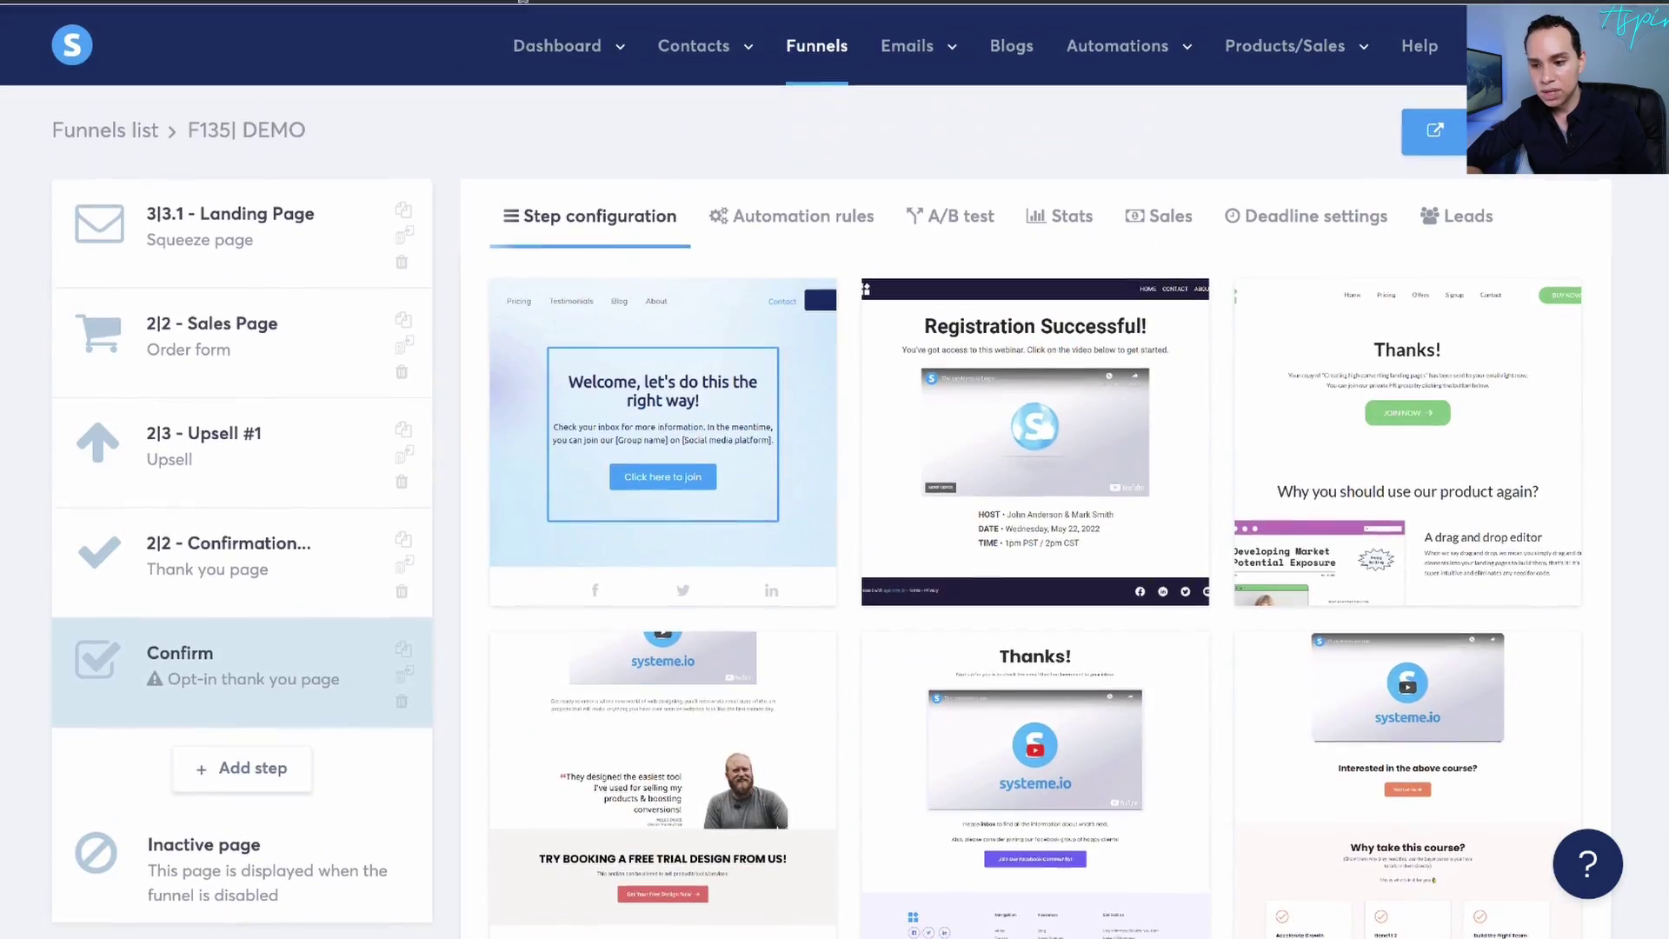
Review the live Fresh Edge Ads 'Access Confirmed!' page with its 85% discount countdown and training video
{"action": "left_click", "coordinate": [519, 2]}
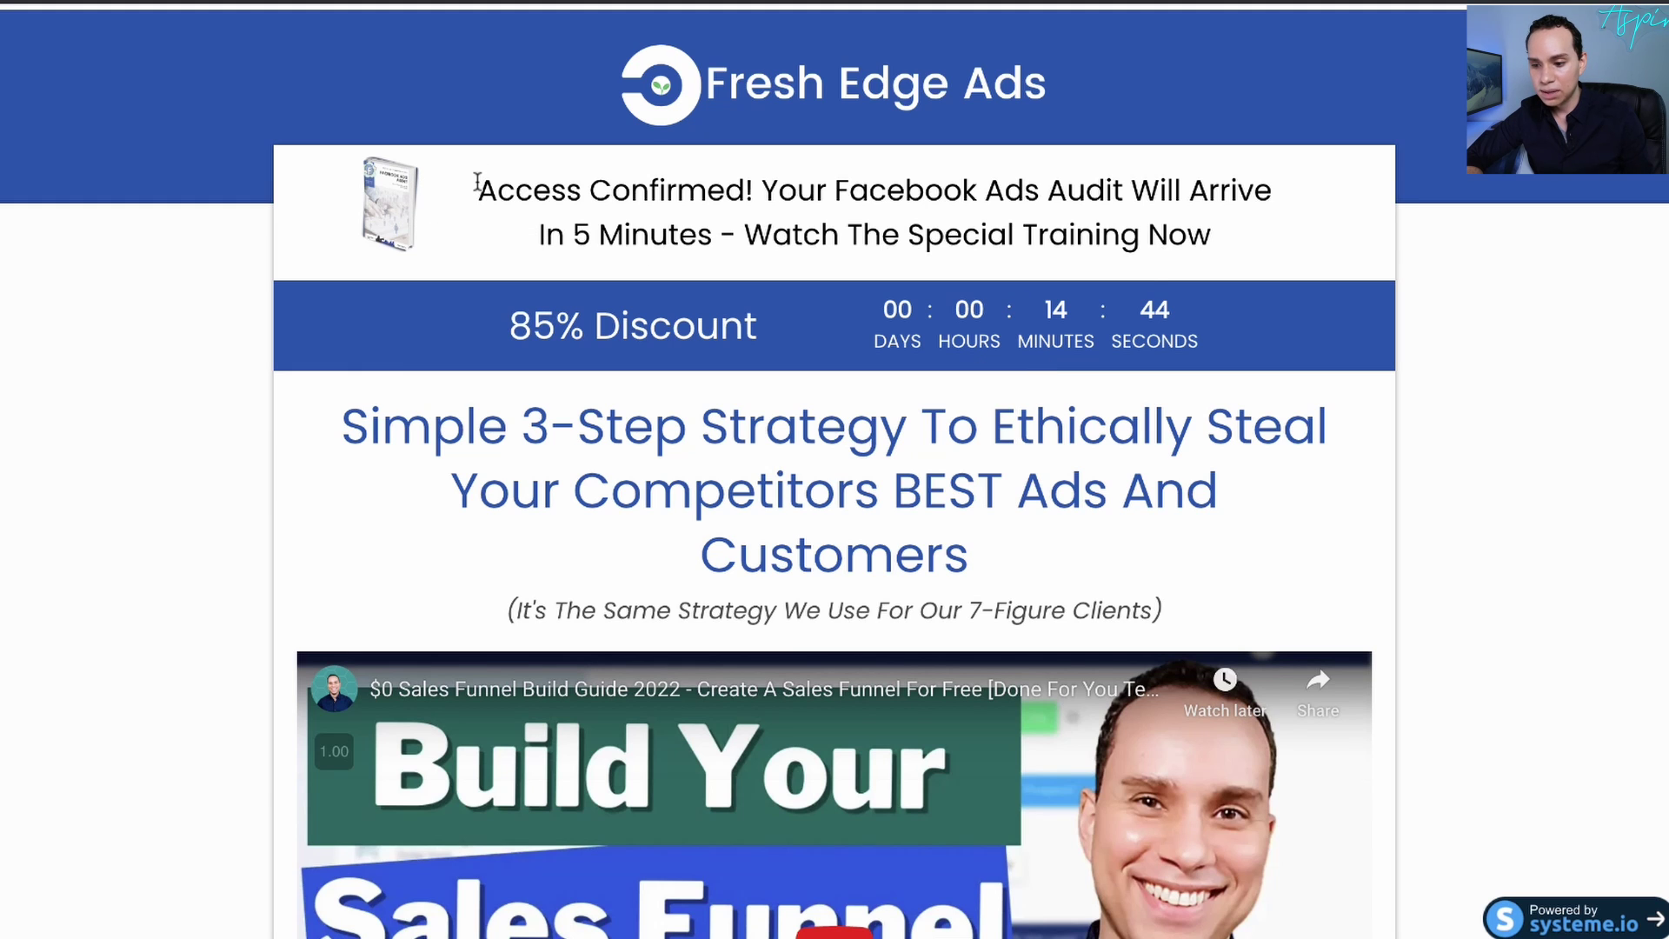
{"action": "left_click_drag", "start_coordinate": [478, 176], "coordinate": [1271, 239]}
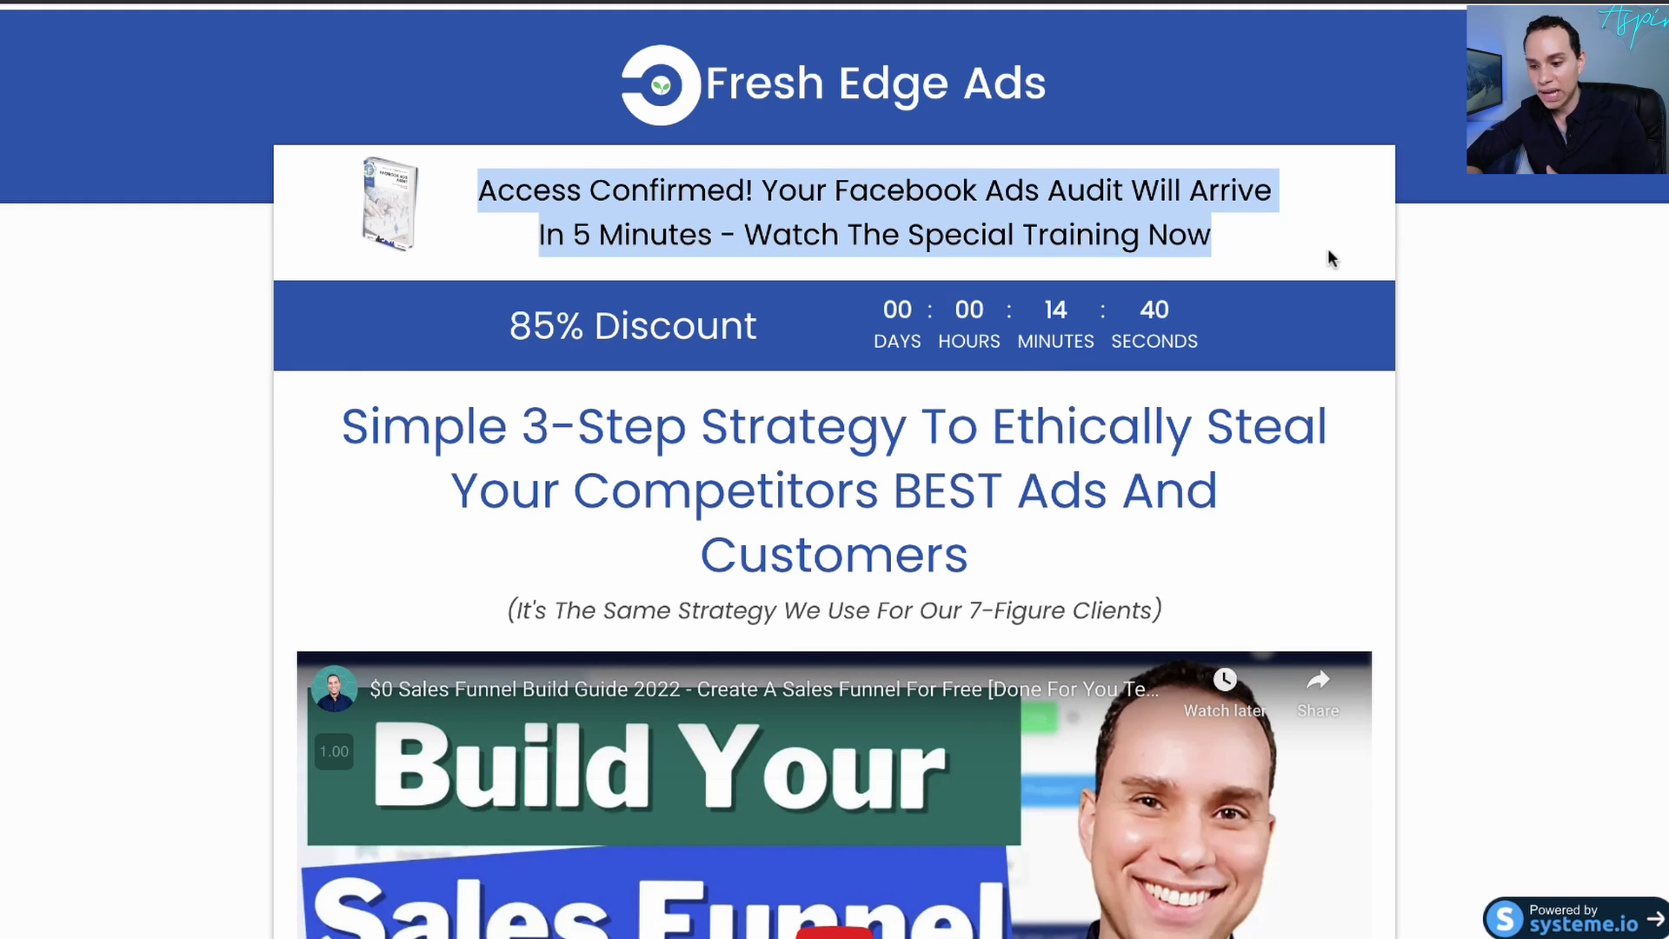
{"action": "scroll", "coordinate": [726, 393], "scroll_direction": "down", "scroll_amount": 1}
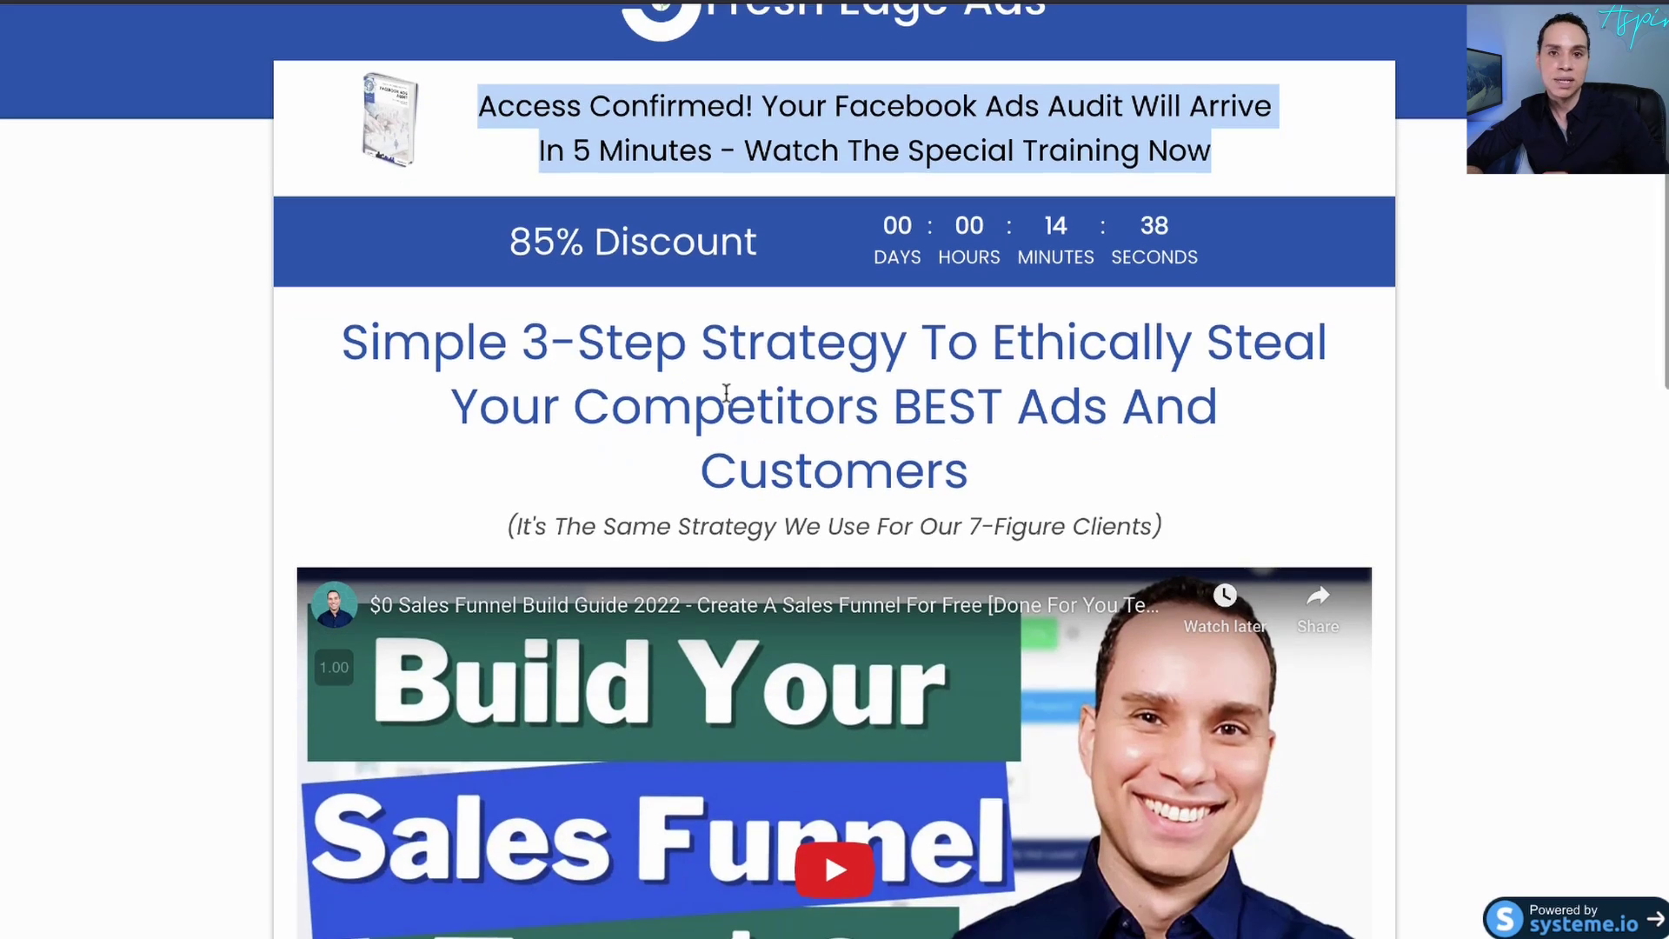
{"action": "scroll", "coordinate": [726, 393], "scroll_direction": "down", "scroll_amount": 18}
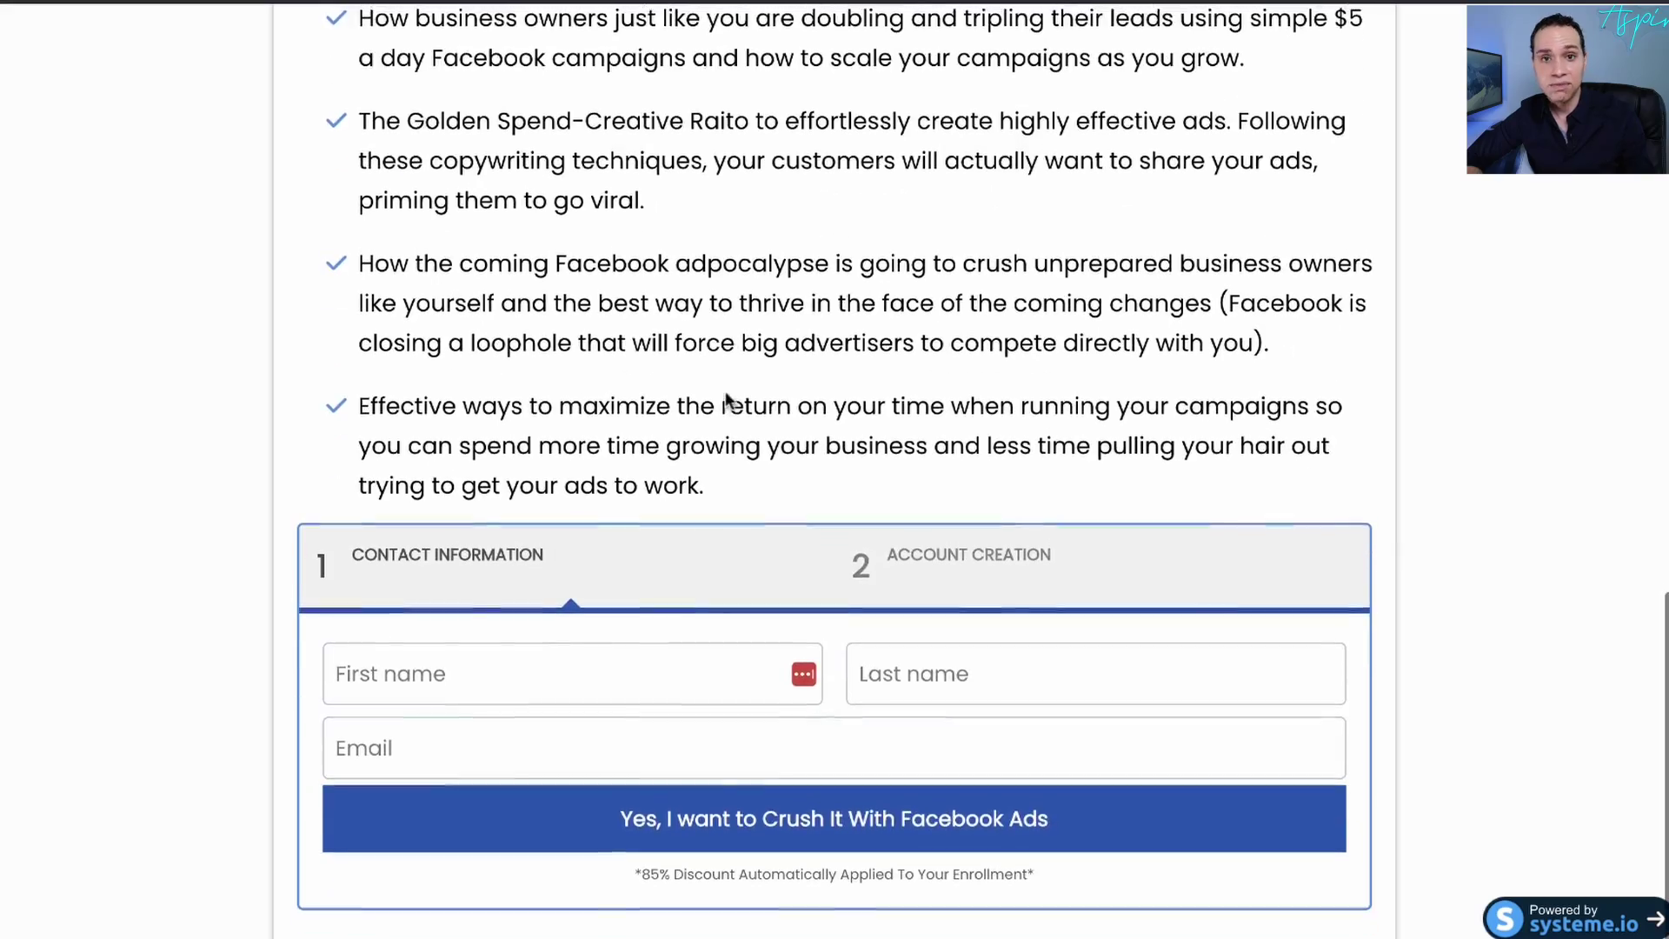
{"action": "scroll", "coordinate": [725, 393], "scroll_direction": "up", "scroll_amount": 18}
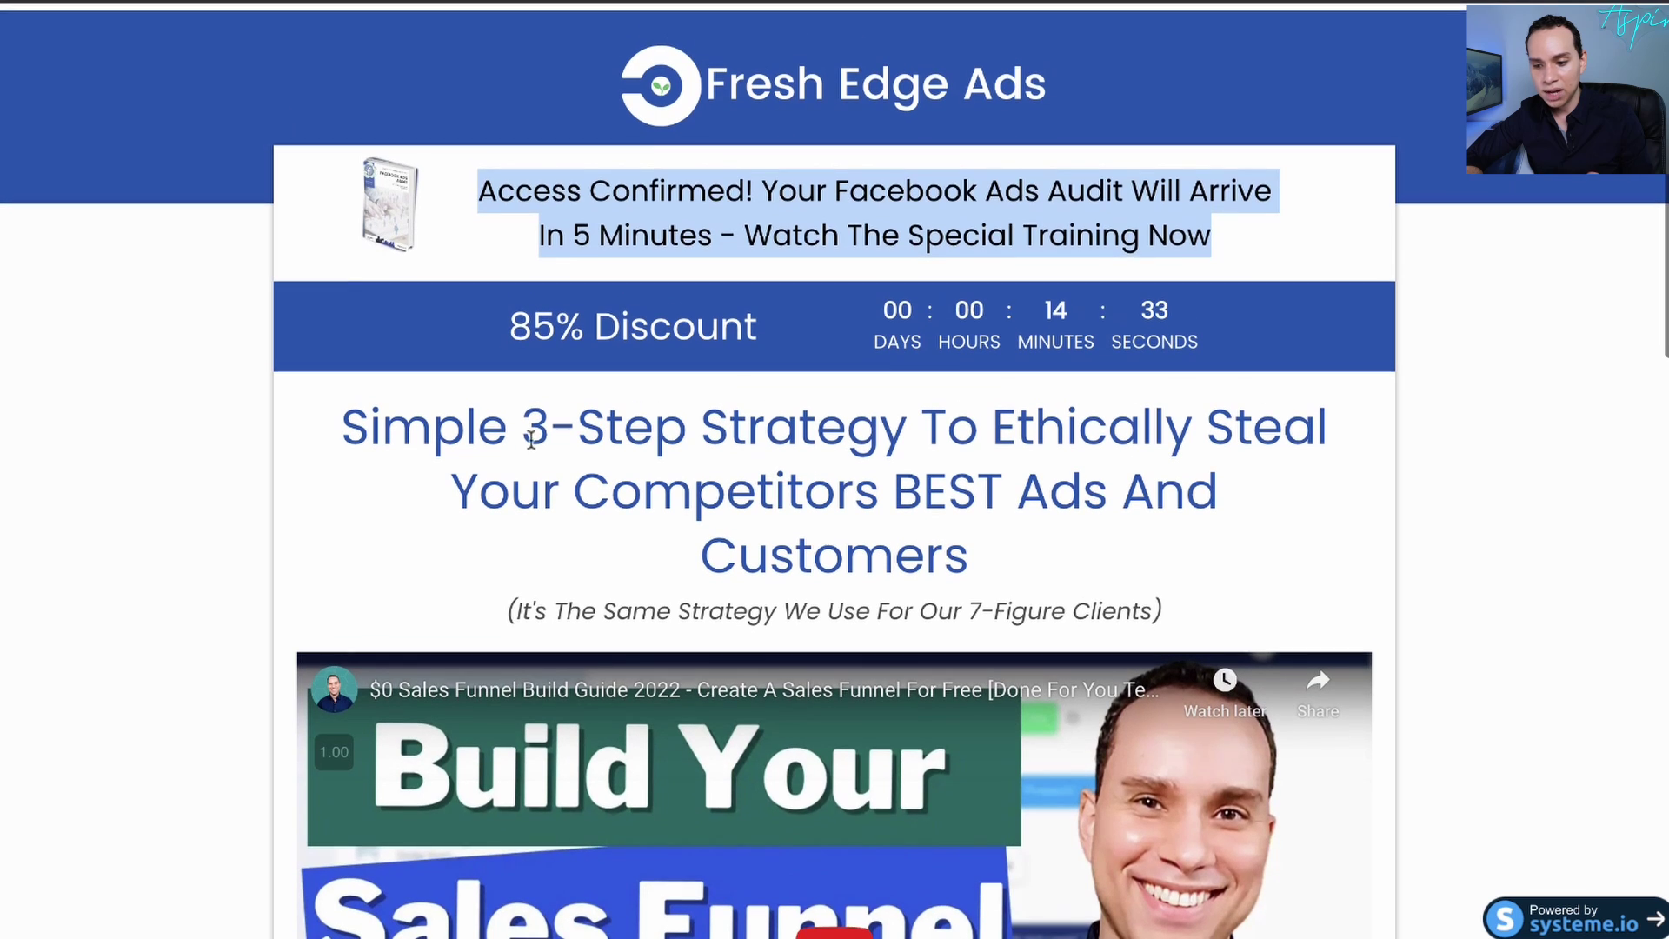
{"action": "left_click", "coordinate": [518, 439]}
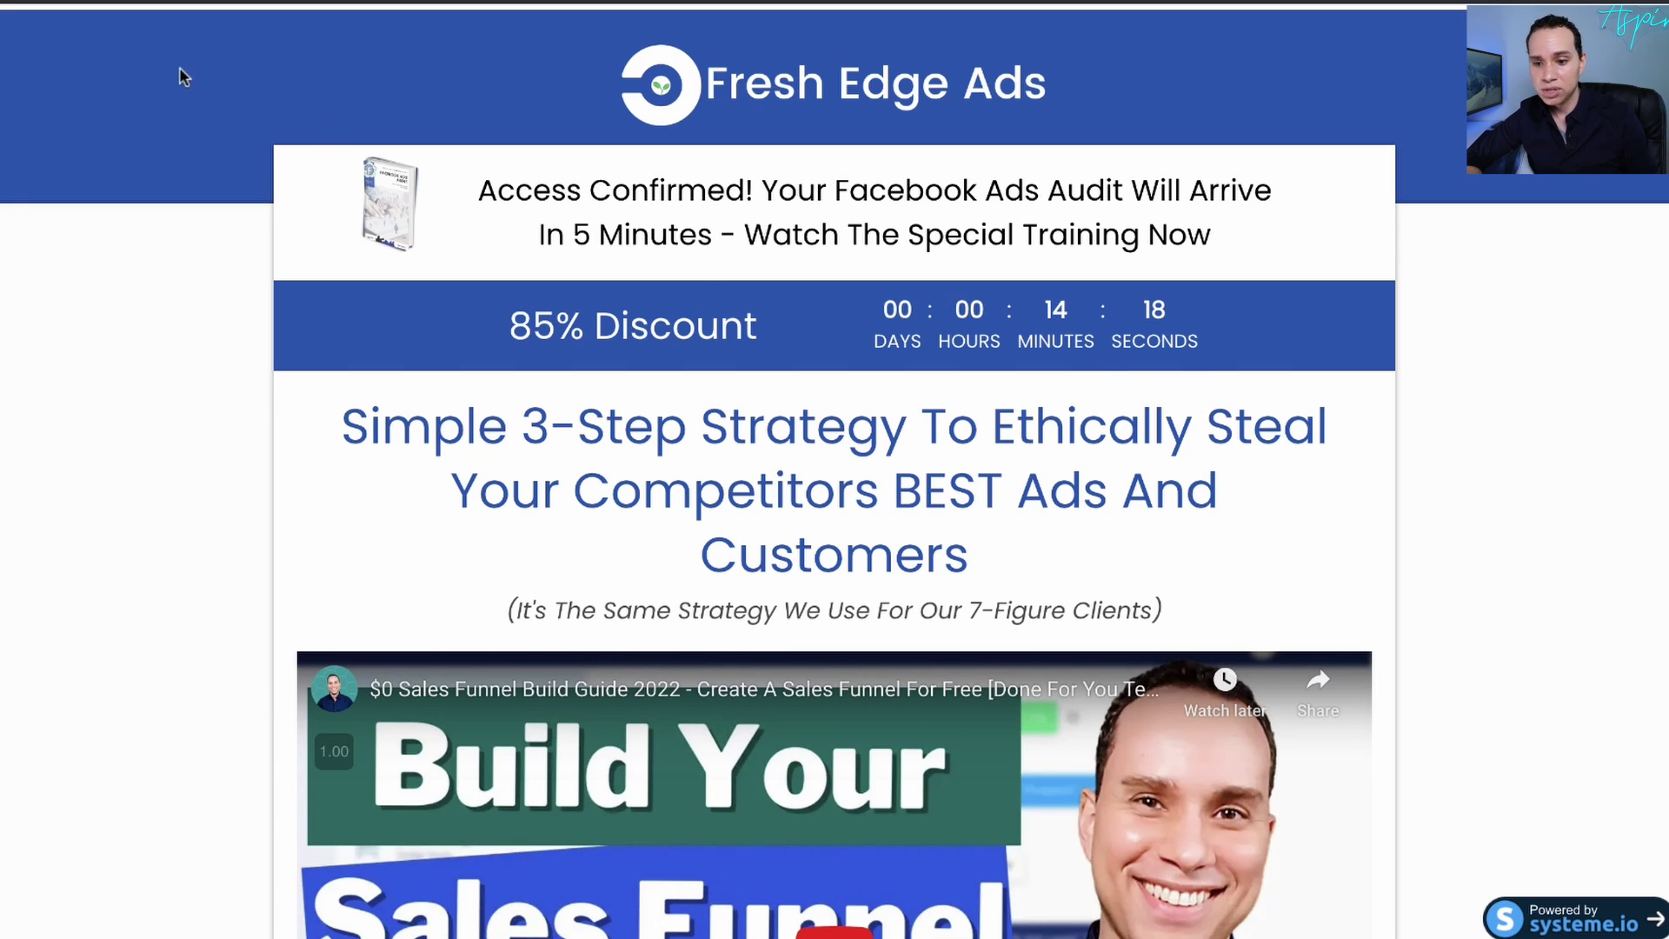
Return to the F135| DEMO funnel and scroll through the Confirm step's thank-you page templates
{"action": "left_click", "coordinate": [145, 48]}
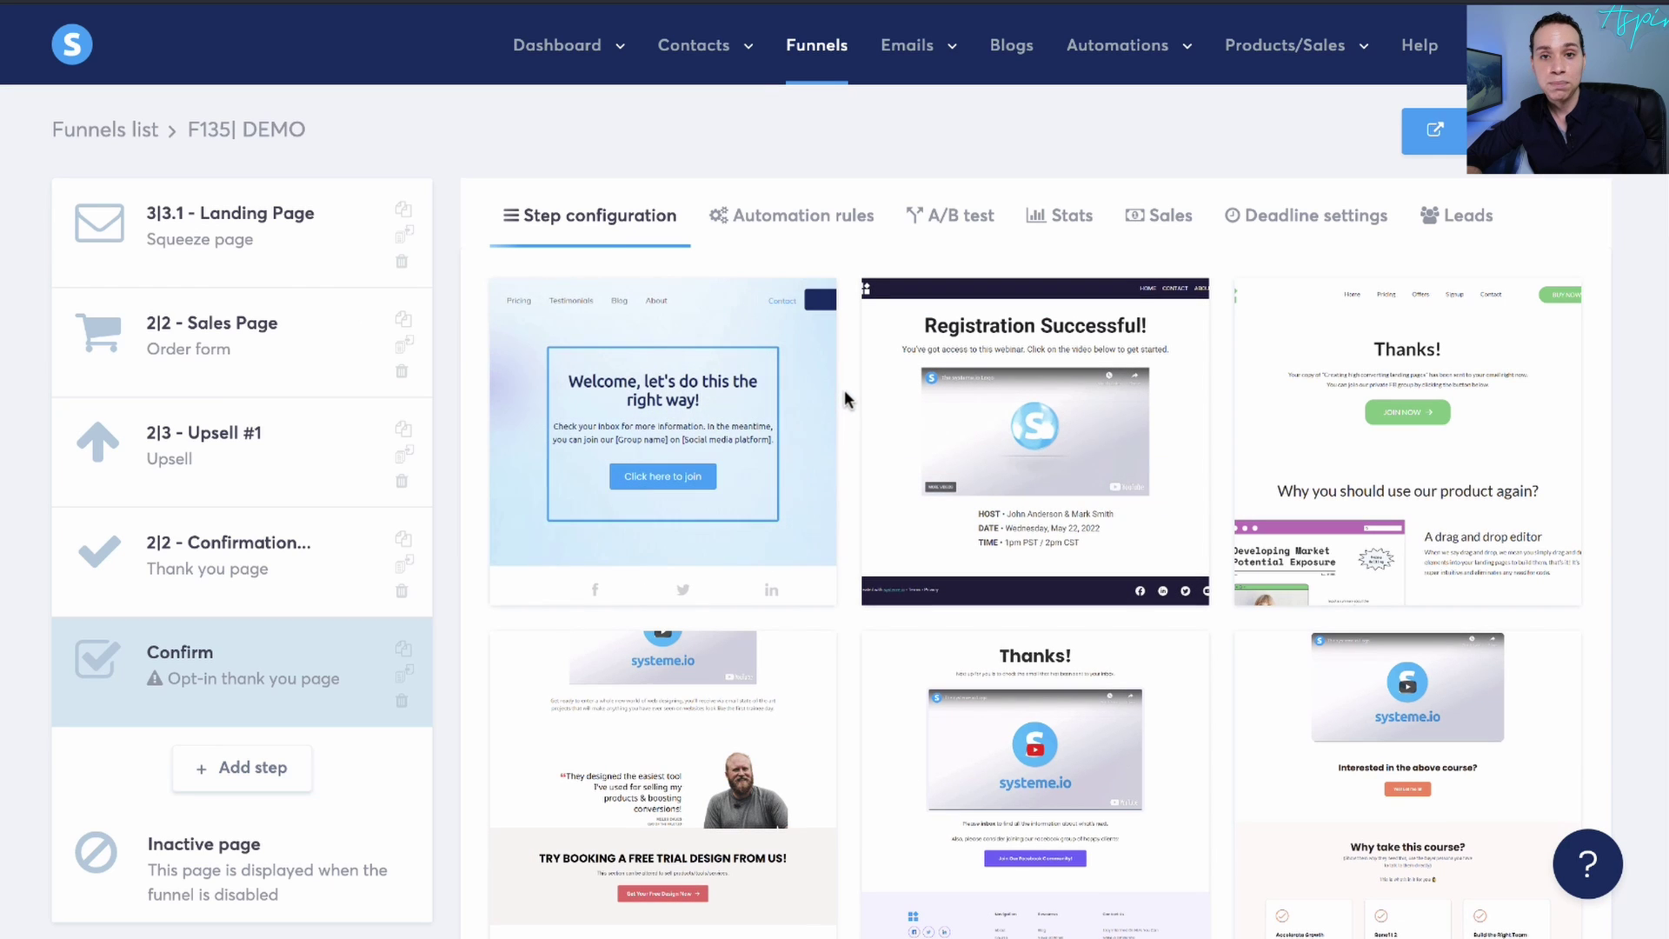
{"action": "scroll", "coordinate": [845, 391], "scroll_direction": "down", "scroll_amount": 1}
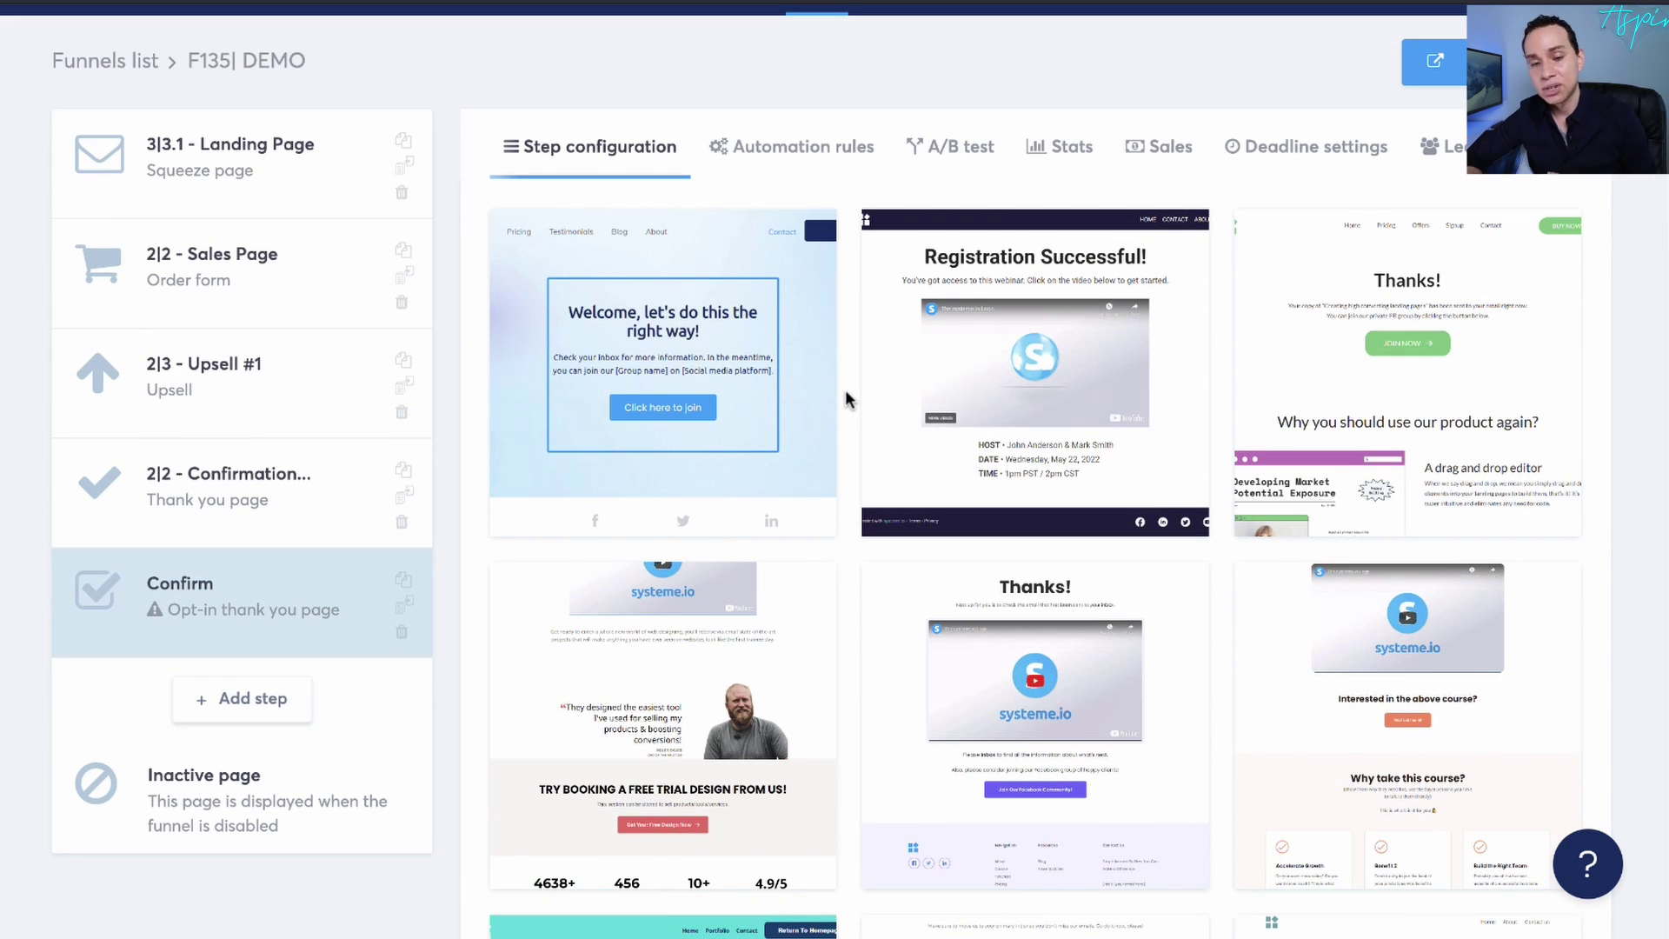
{"action": "scroll", "coordinate": [844, 390], "scroll_direction": "down", "scroll_amount": 9}
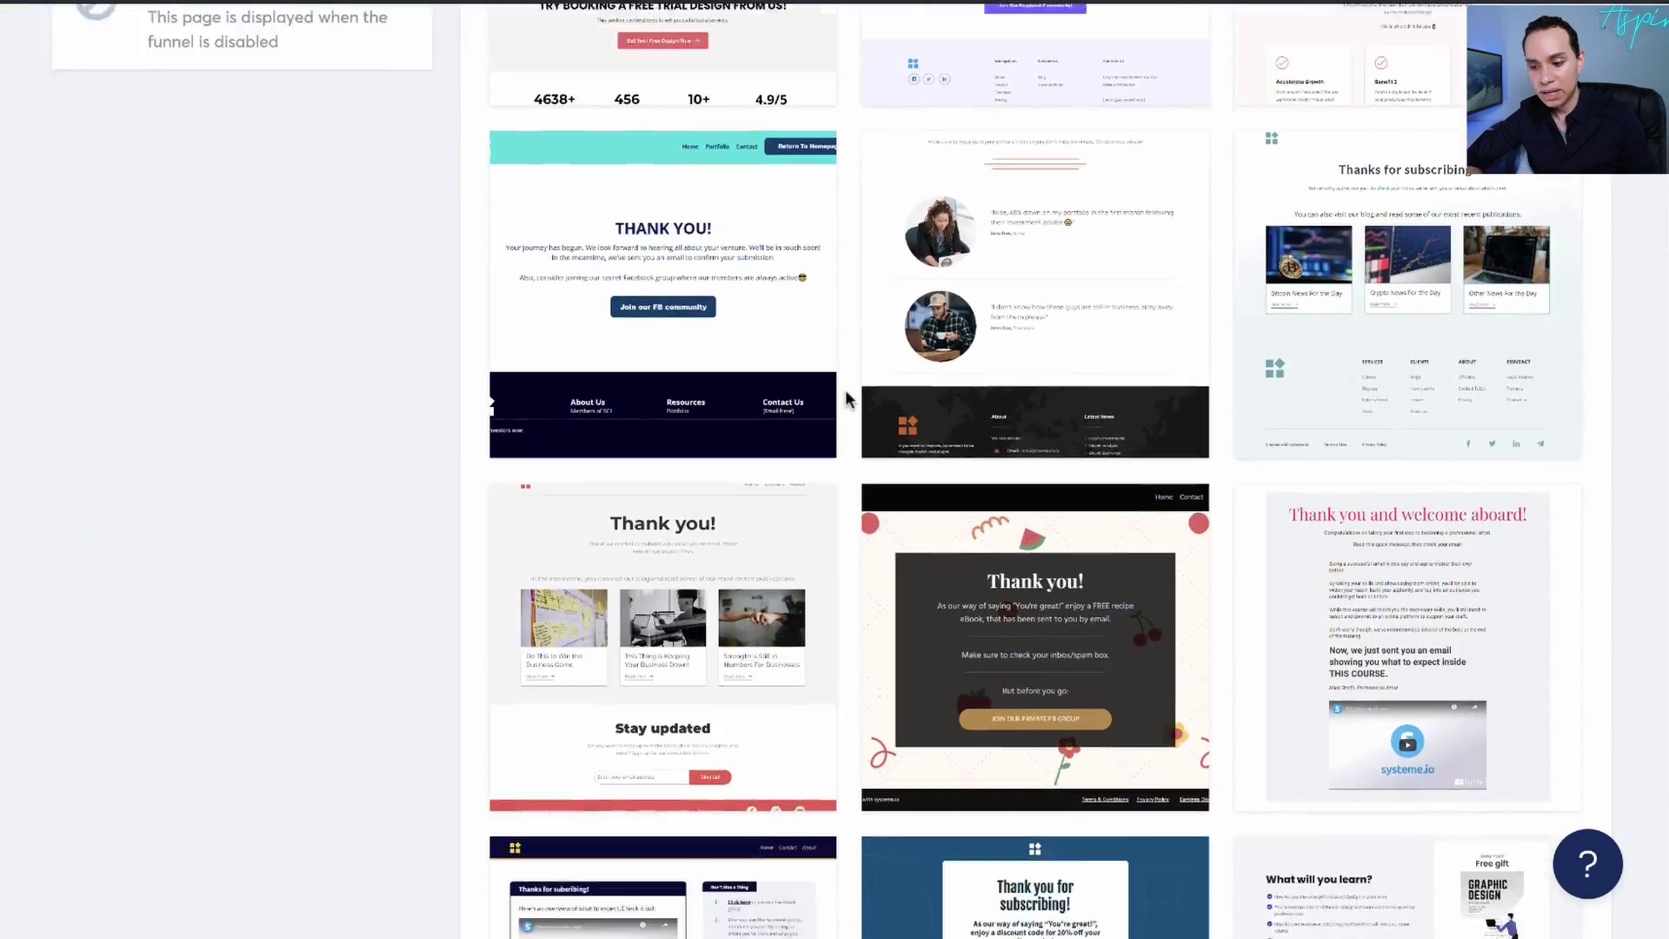
{"action": "scroll", "coordinate": [845, 389], "scroll_direction": "down", "scroll_amount": 10}
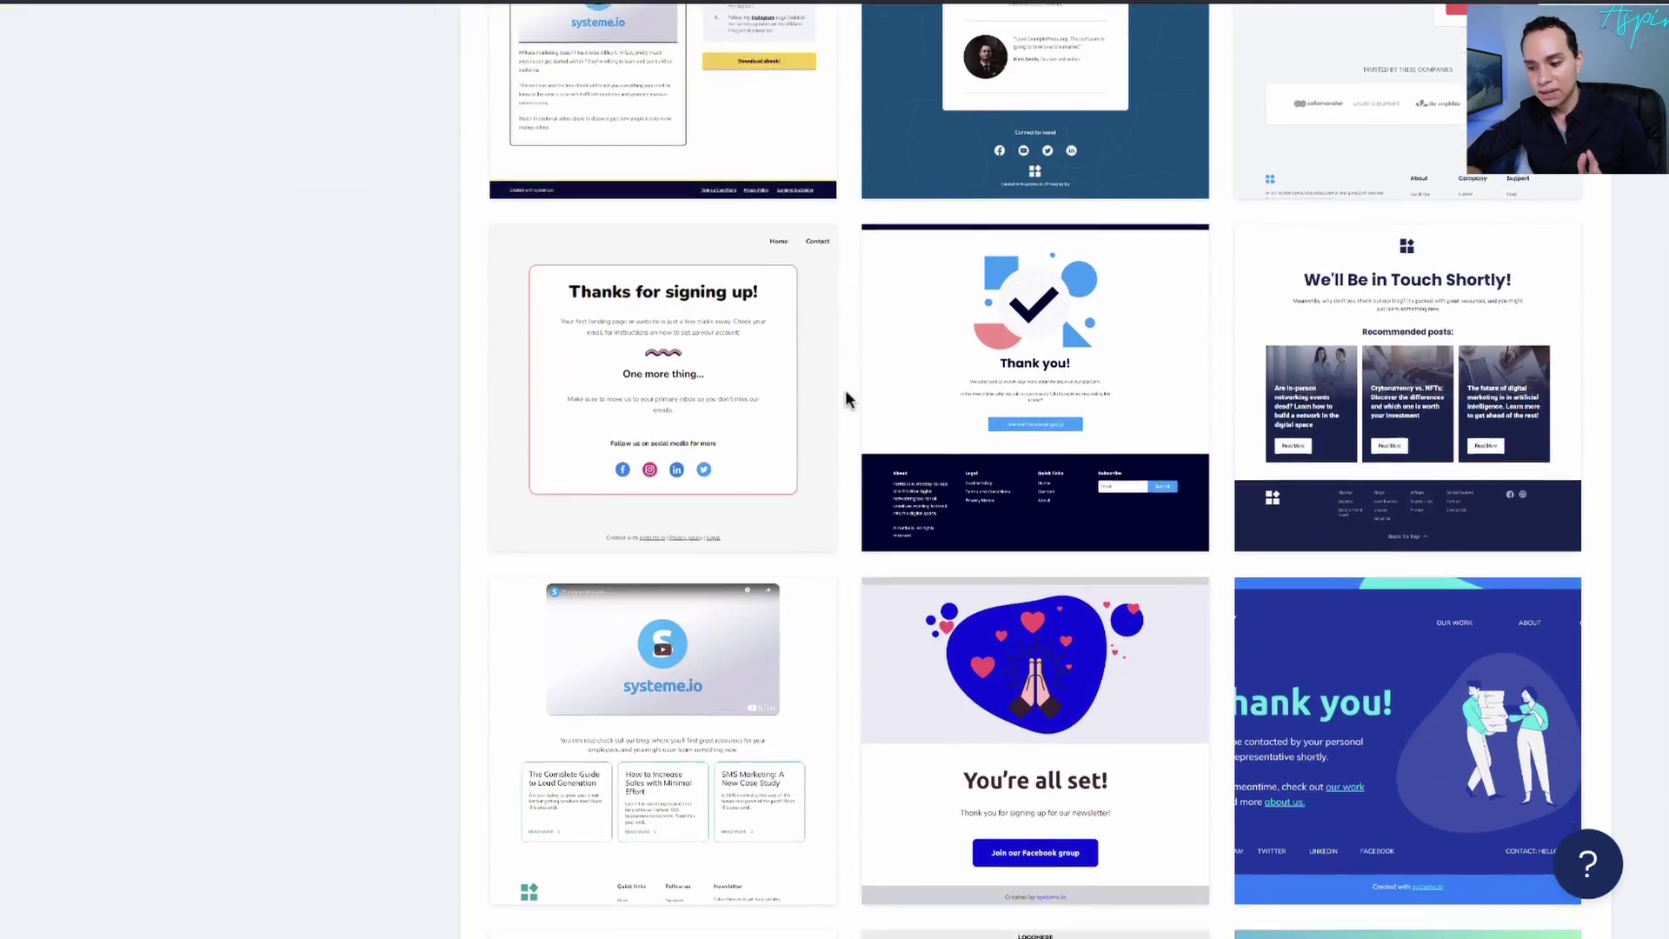
{"action": "scroll", "coordinate": [845, 389], "scroll_direction": "down", "scroll_amount": 10}
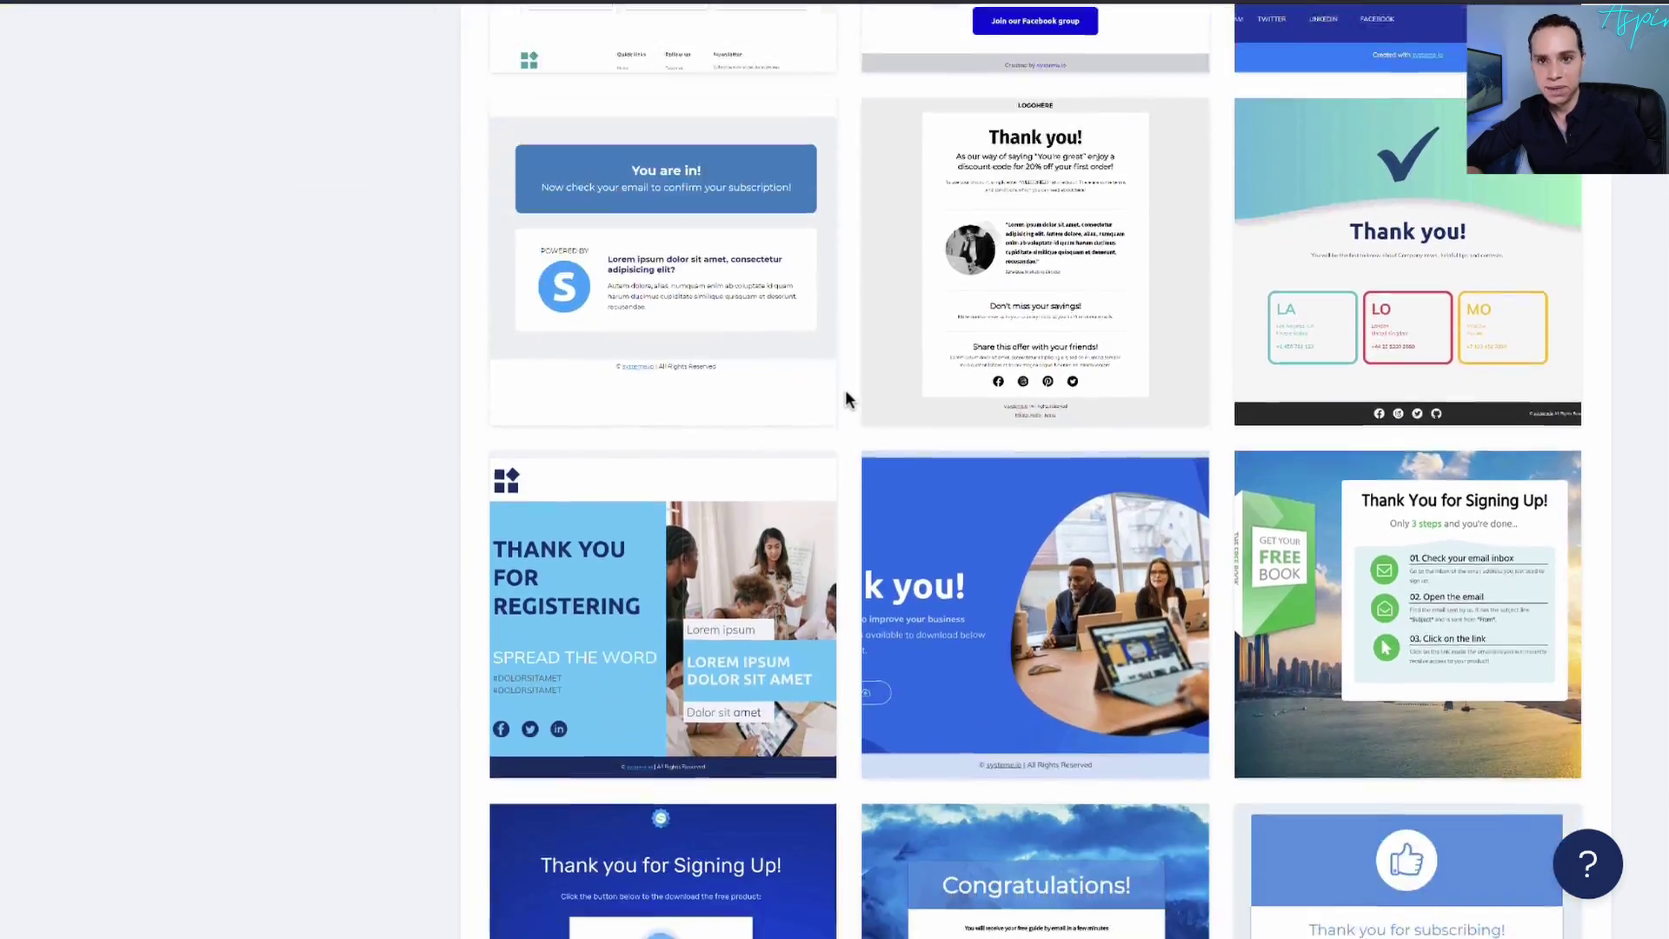
{"action": "scroll", "coordinate": [845, 389], "scroll_direction": "down", "scroll_amount": 5}
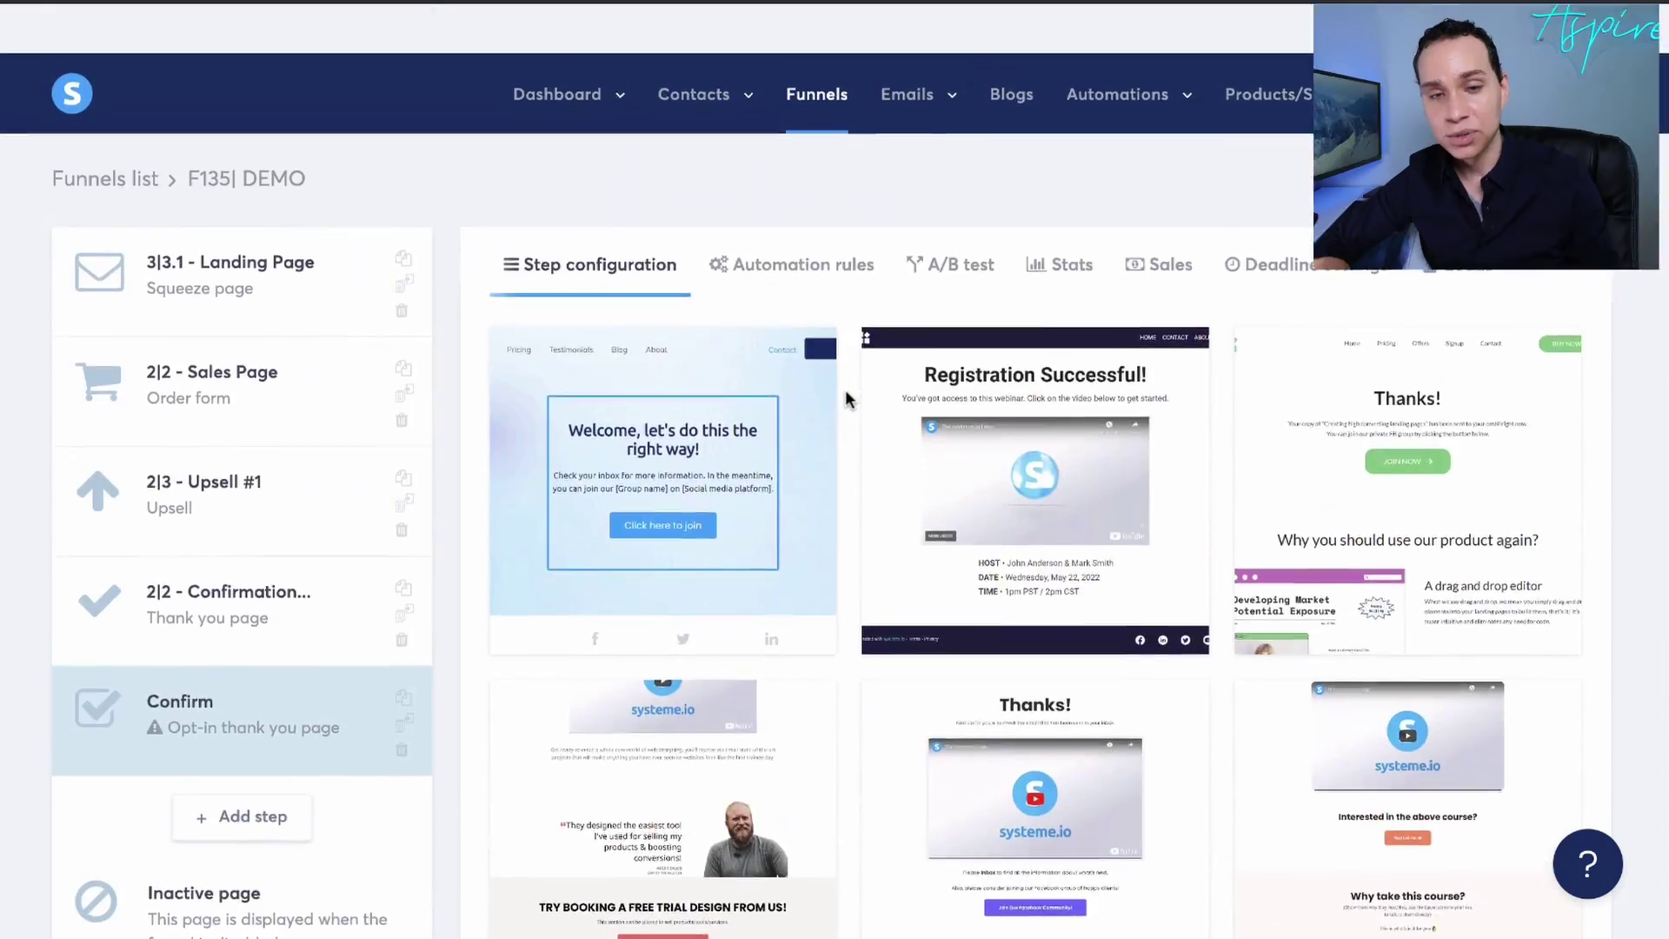